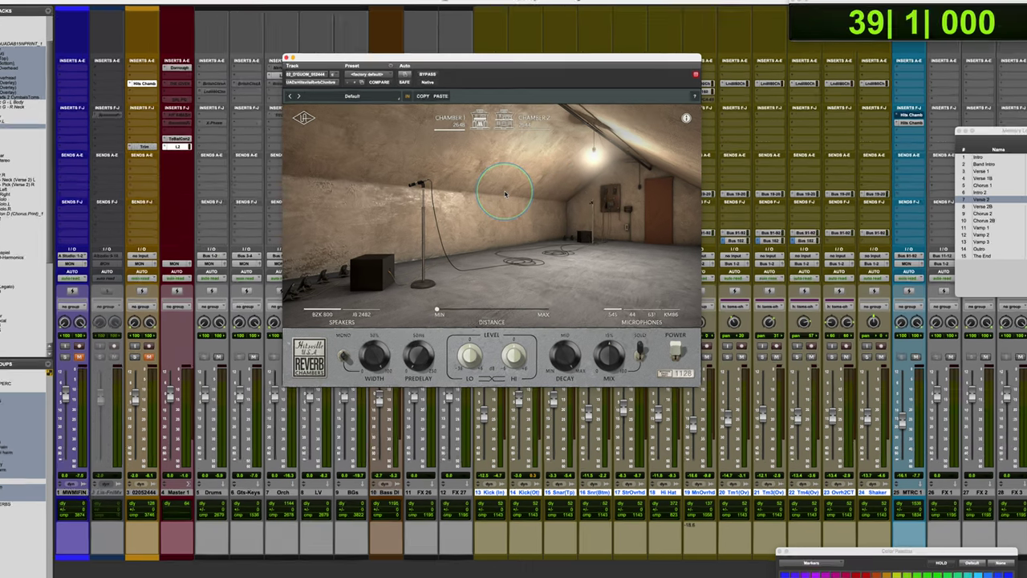
Preview Chamber 2 in the reverb plug-in and switch back to Chamber 1
mouse_move(443, 145)
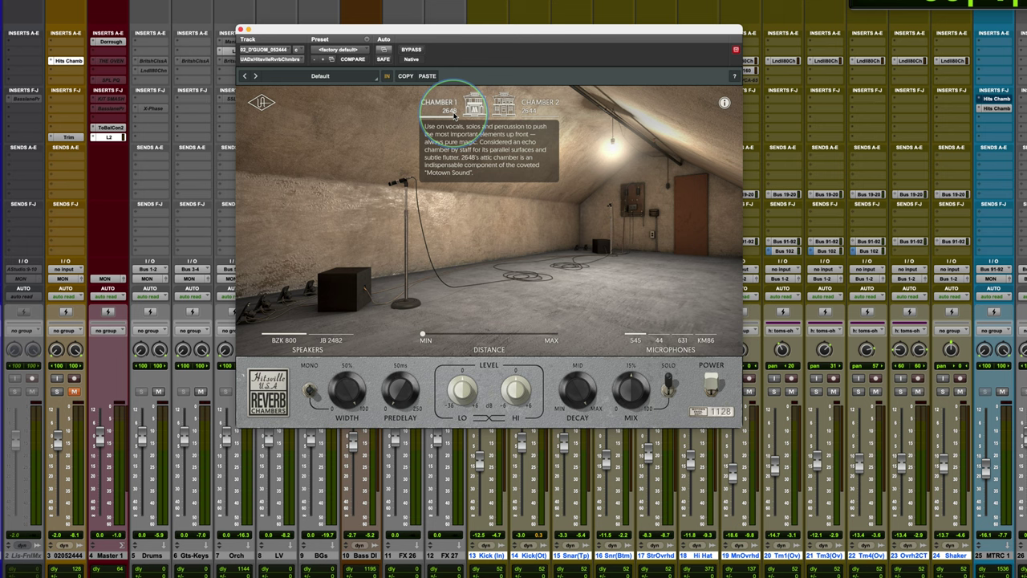
click(532, 109)
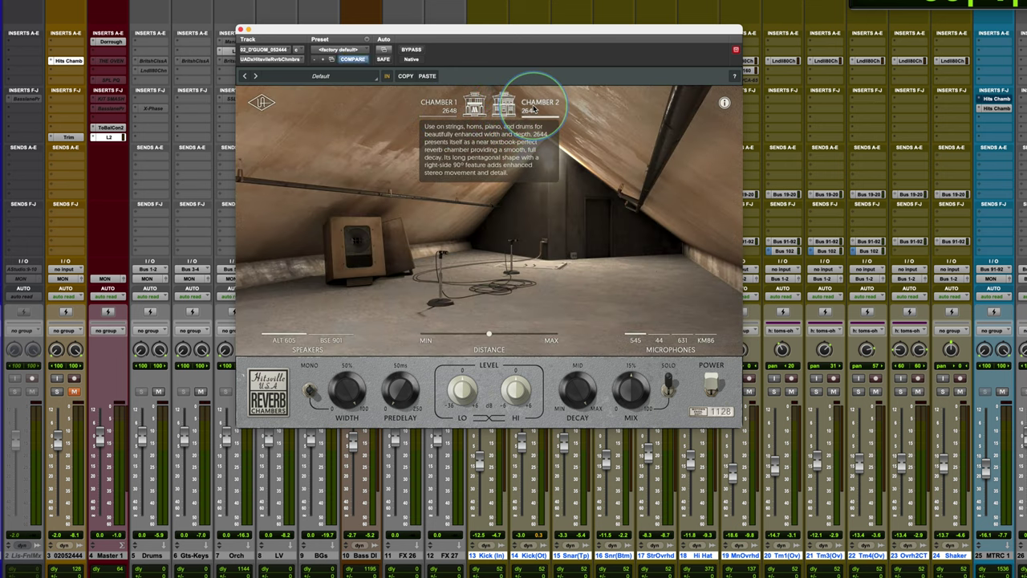
click(439, 106)
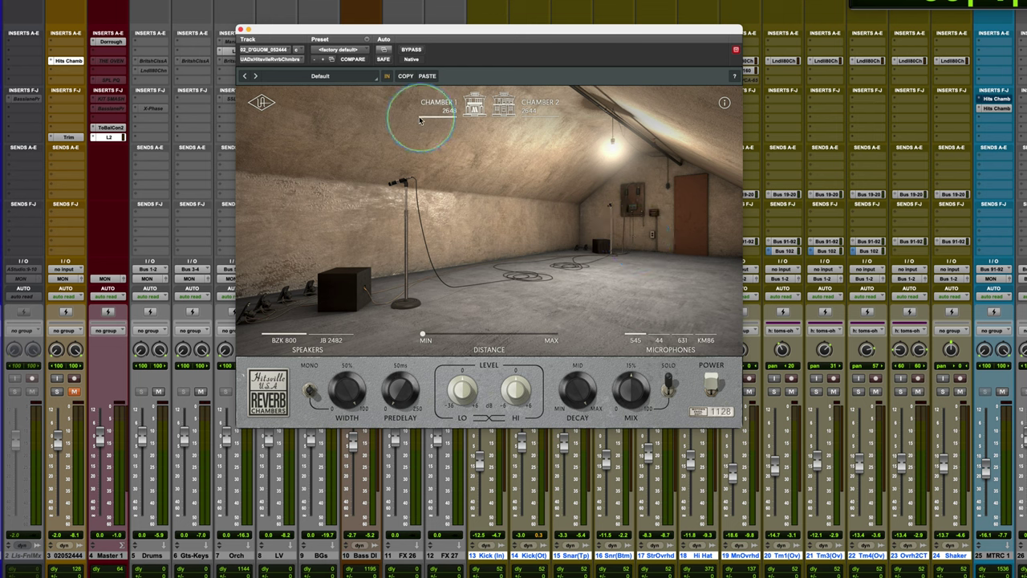
Try the JB 2482 speakers in Chamber 1 and switch back to the BZK 800 speakers
mouse_move(618, 321)
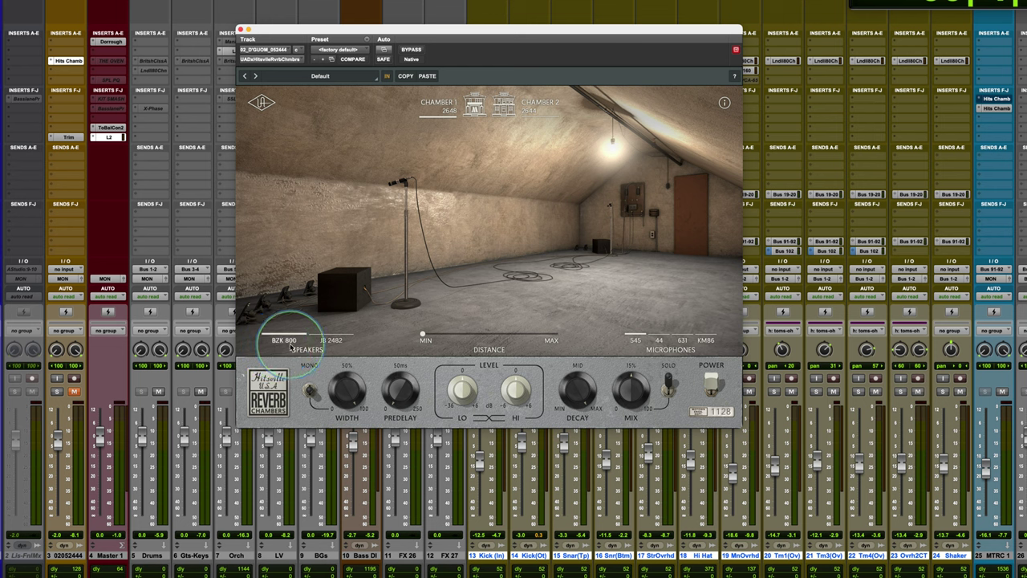
click(337, 323)
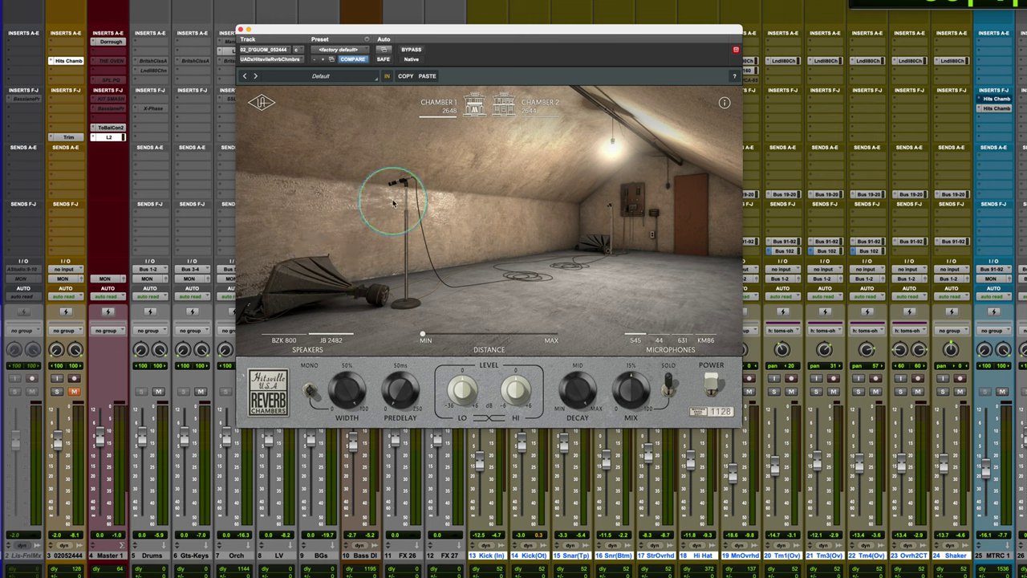
mouse_move(711, 336)
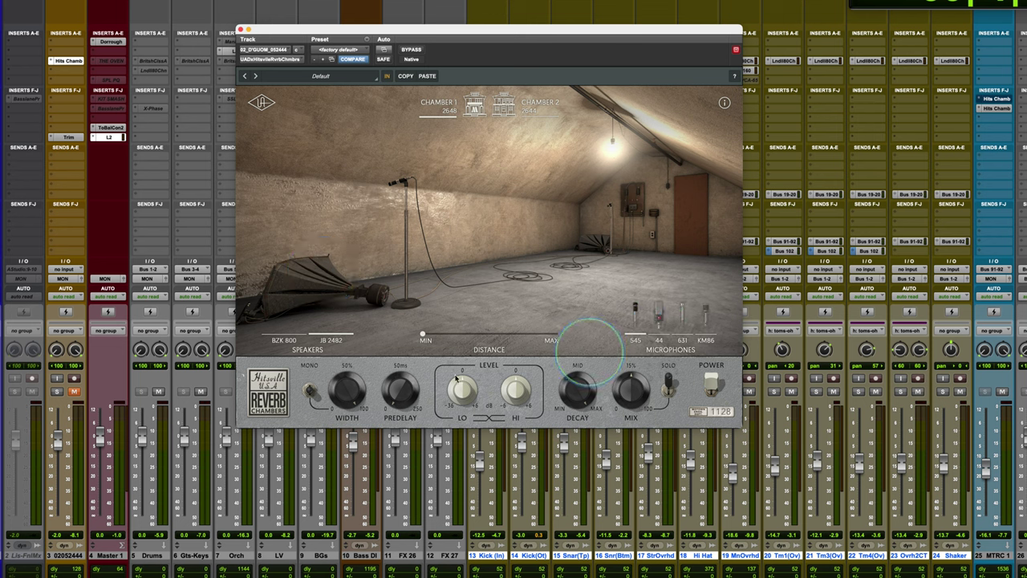
click(284, 339)
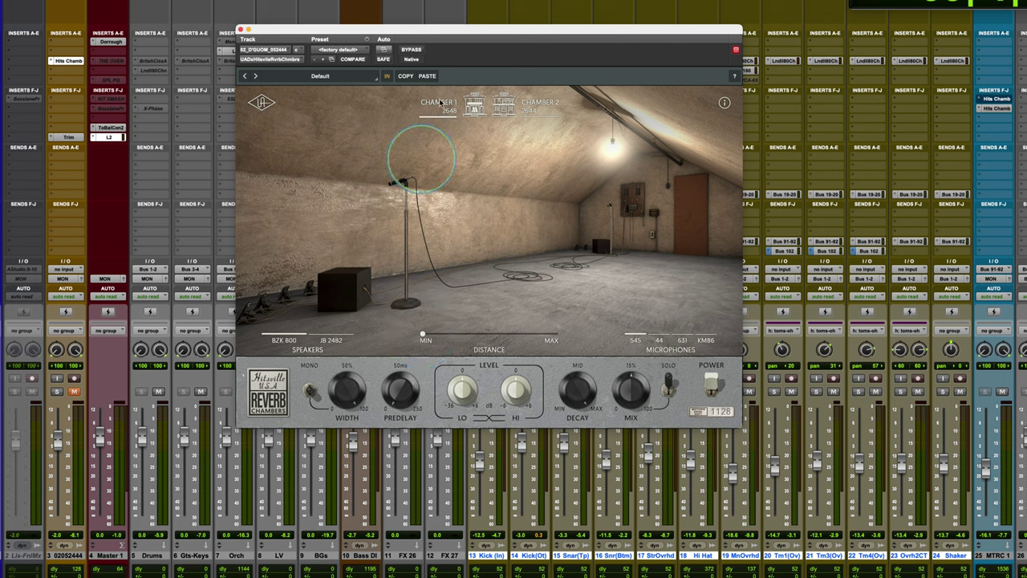
Try Chamber 2 with the microphone distance at maximum, reset the distance to the midpoint and return to Chamber 1
click(545, 104)
click(486, 335)
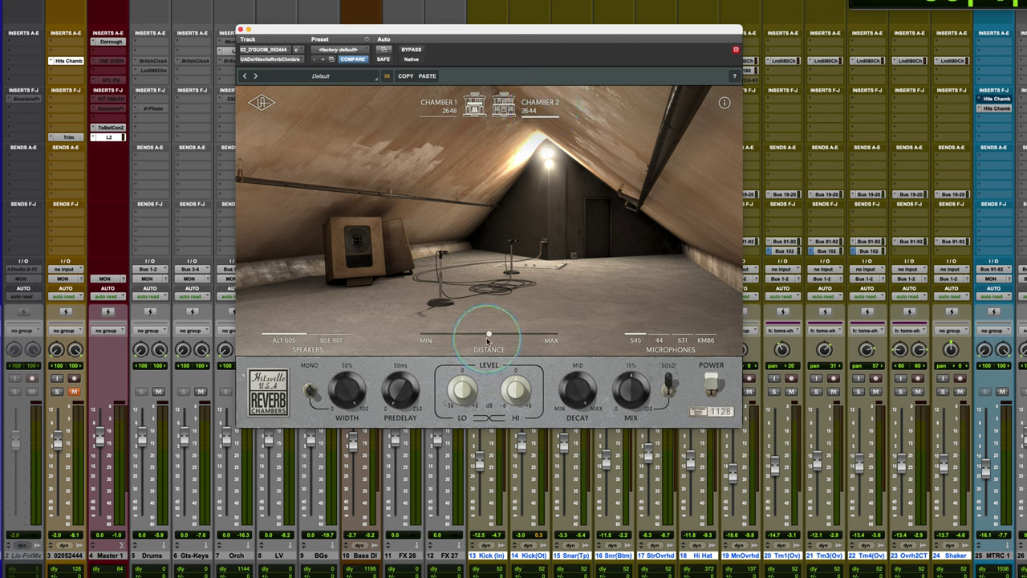
drag(488, 341, 593, 339)
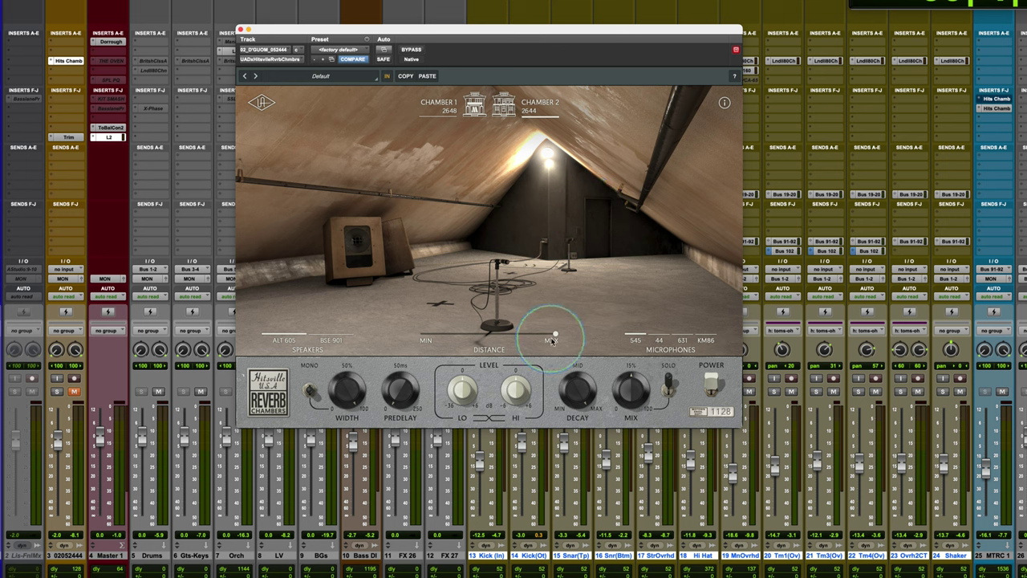
drag(554, 337, 489, 337)
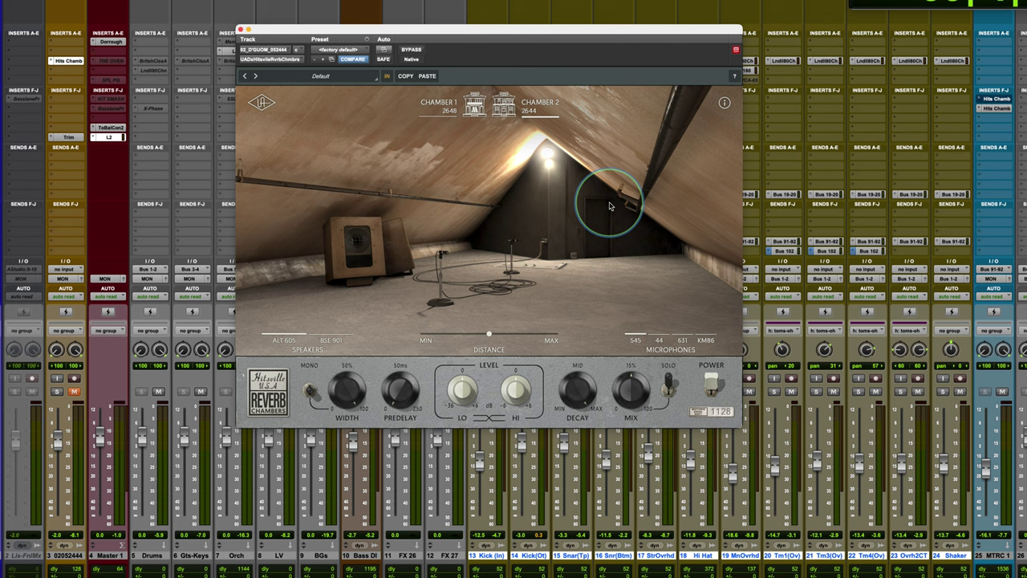
click(439, 113)
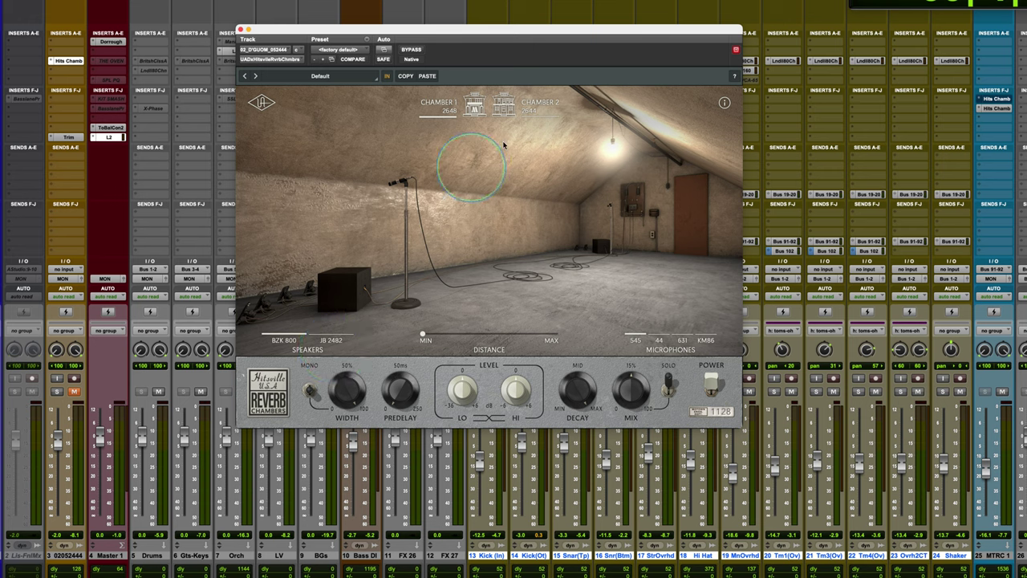
Switch the reverb to Chamber 2 and select the BSE 901 speakers
click(513, 104)
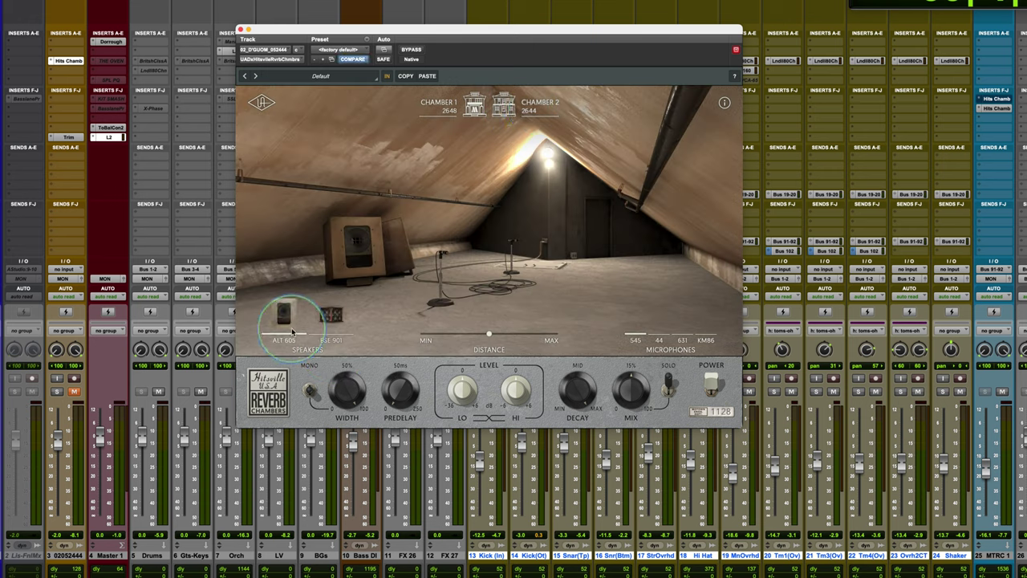
click(283, 321)
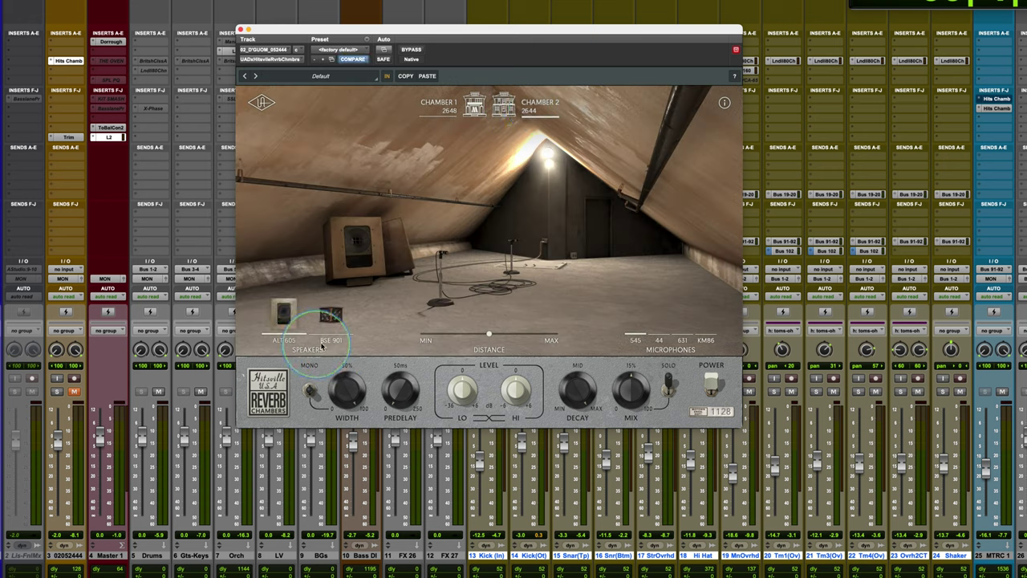
click(332, 318)
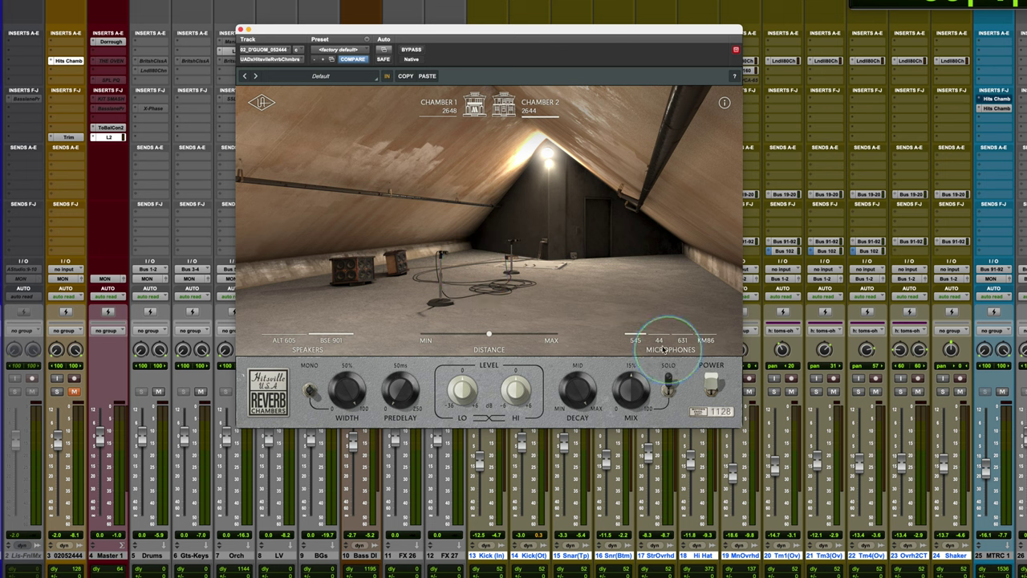
Select the 44 microphones for Chamber 2
mouse_move(636, 317)
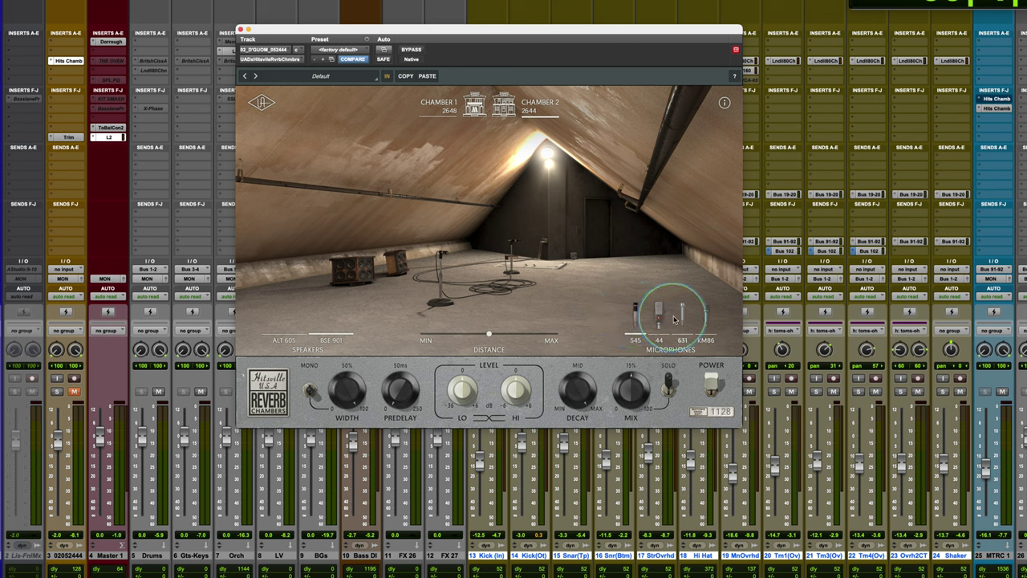
click(660, 314)
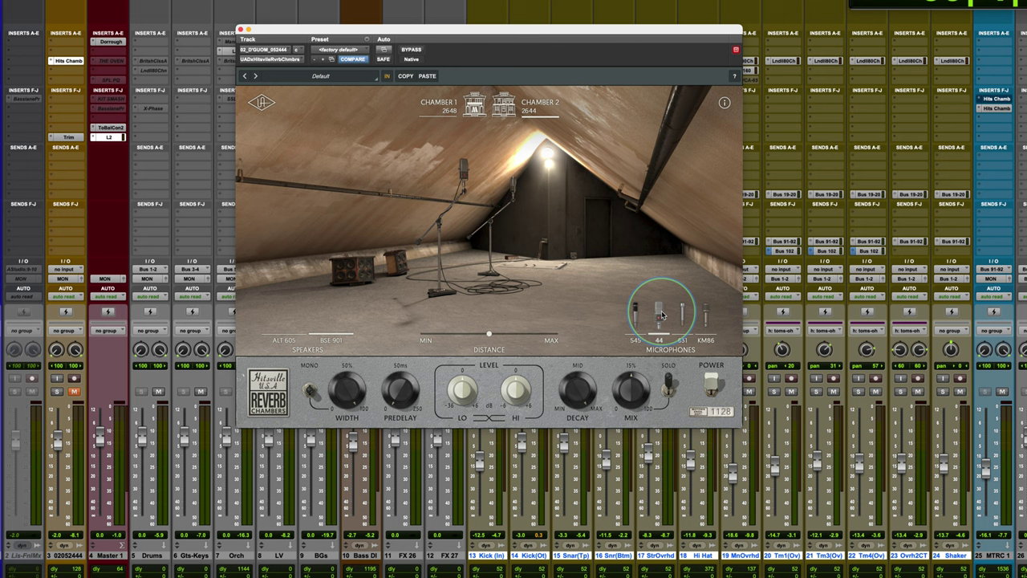
click(706, 315)
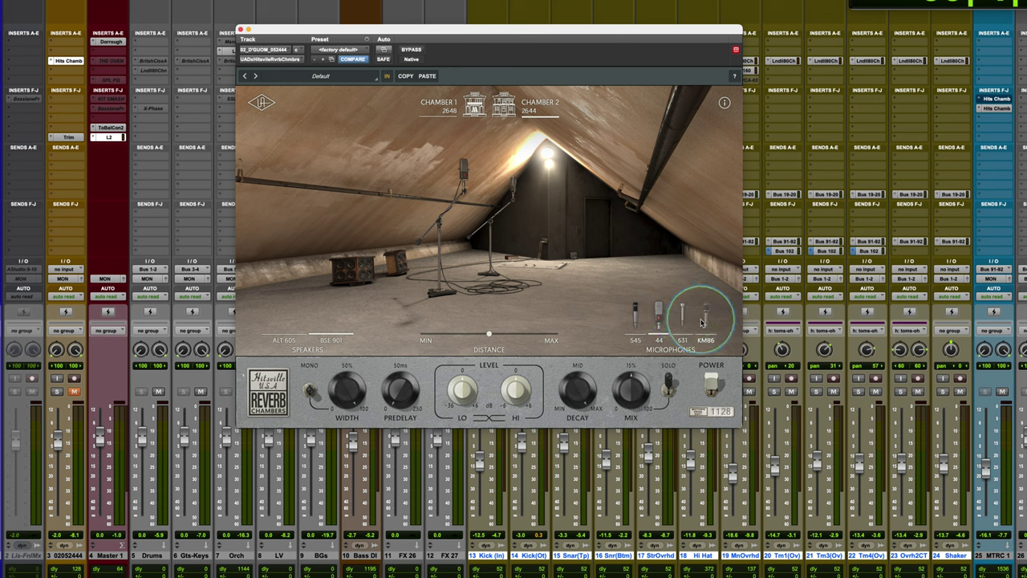
Turn on the info descriptions and set up Chamber 1 with the KM86 microphones
click(724, 103)
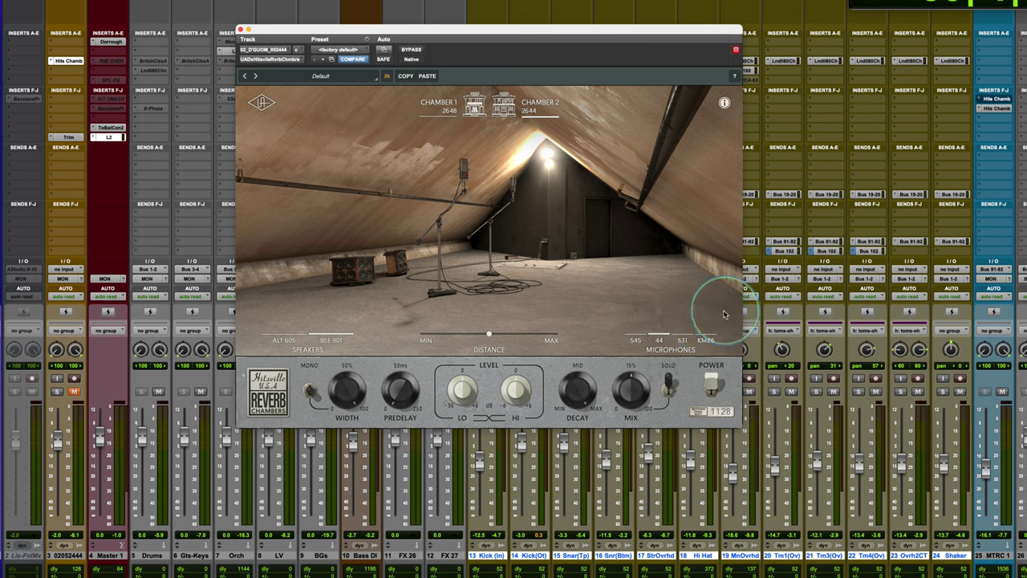
mouse_move(696, 329)
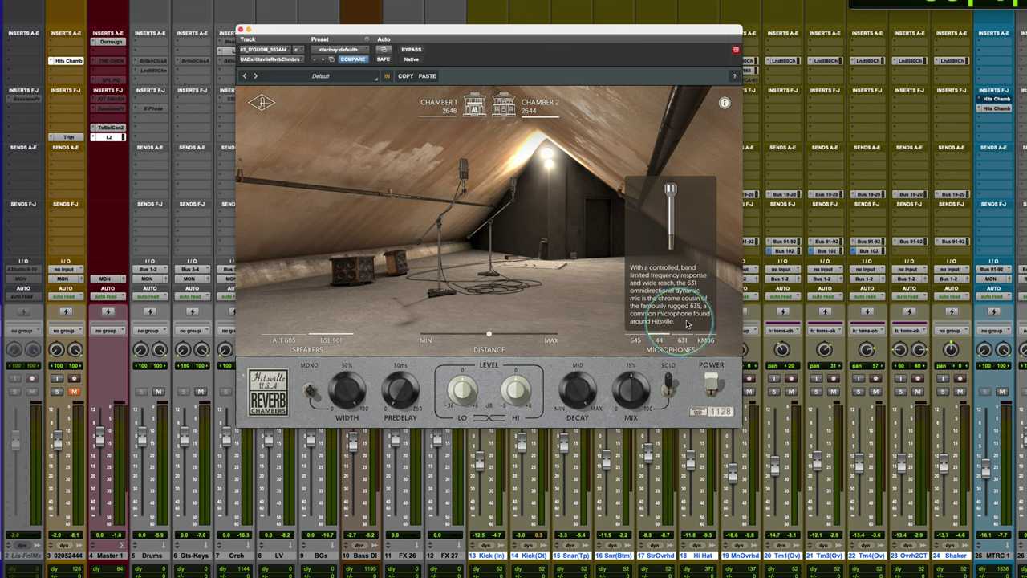
click(438, 109)
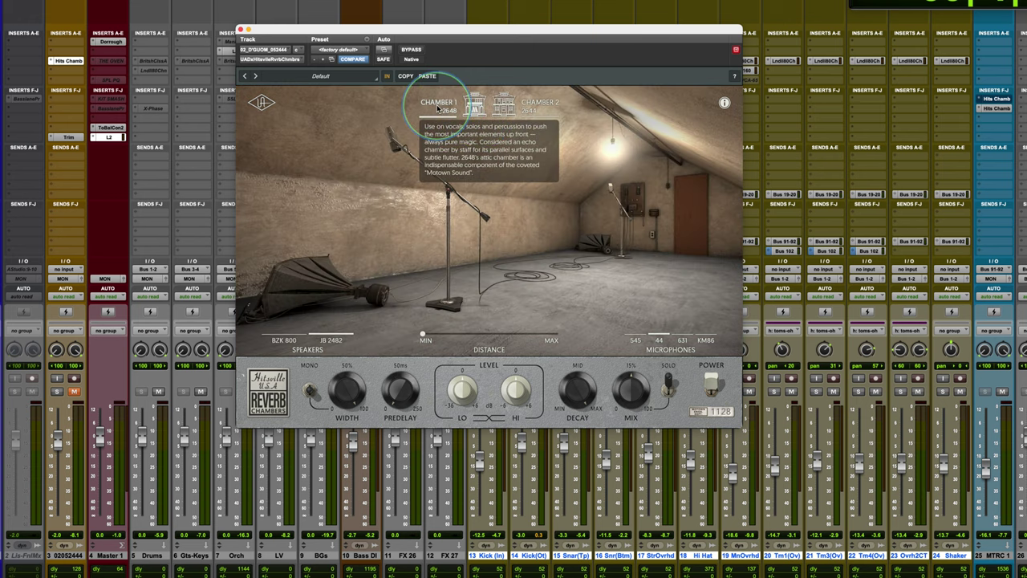
click(706, 337)
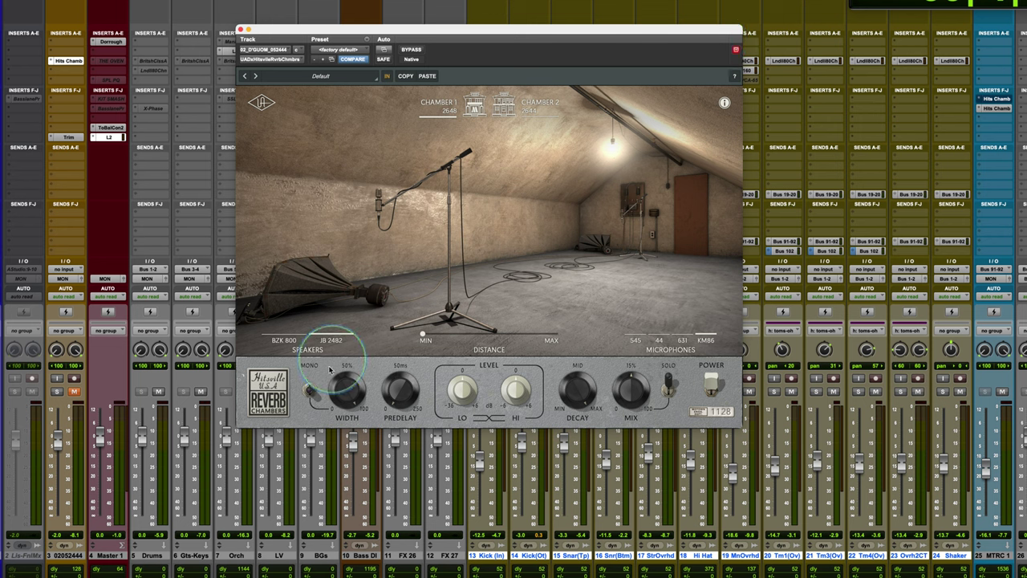
mouse_move(656, 232)
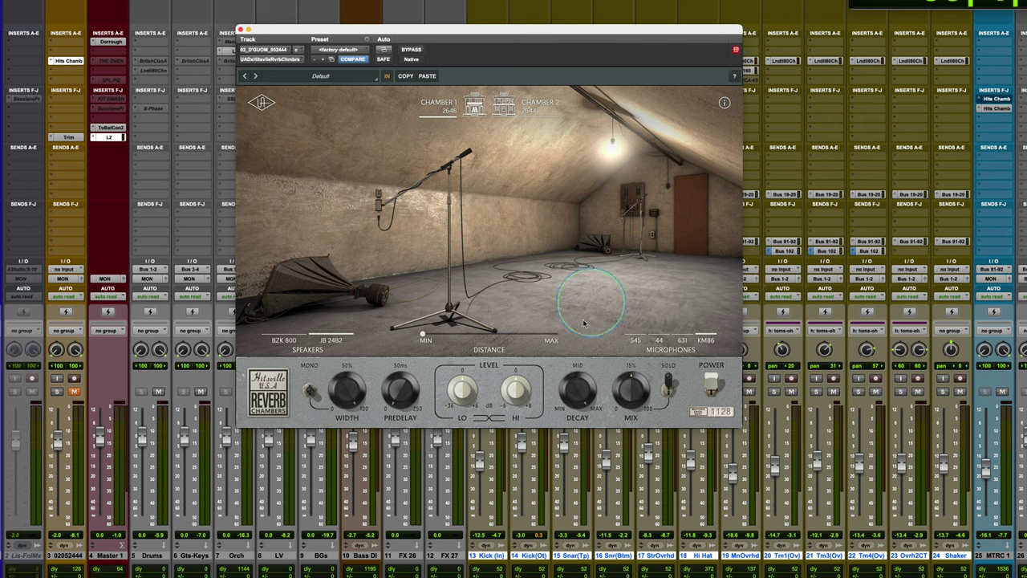
mouse_move(658, 325)
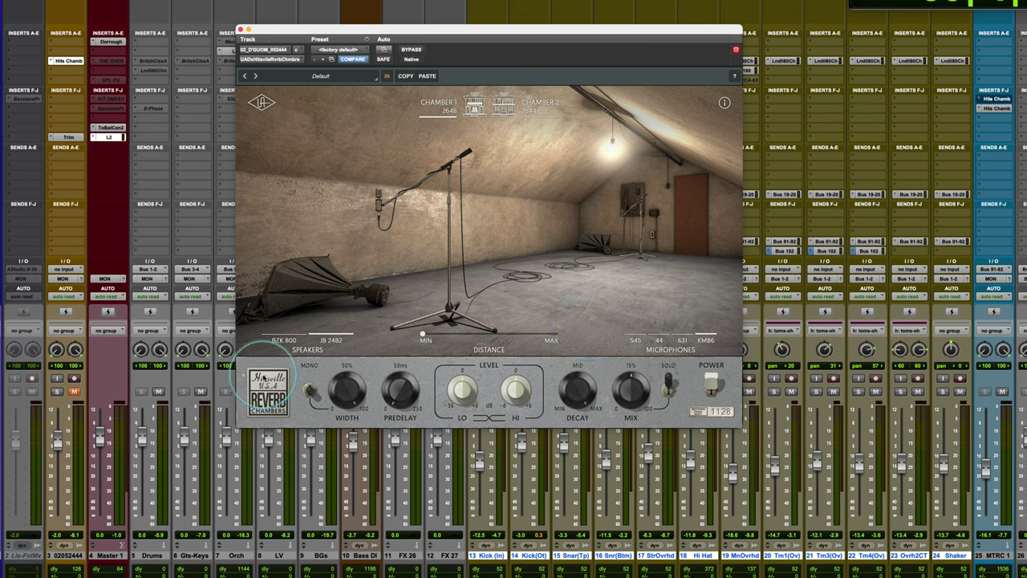
mouse_move(313, 408)
mouse_down()
mouse_move(316, 374)
mouse_move(311, 396)
mouse_up()
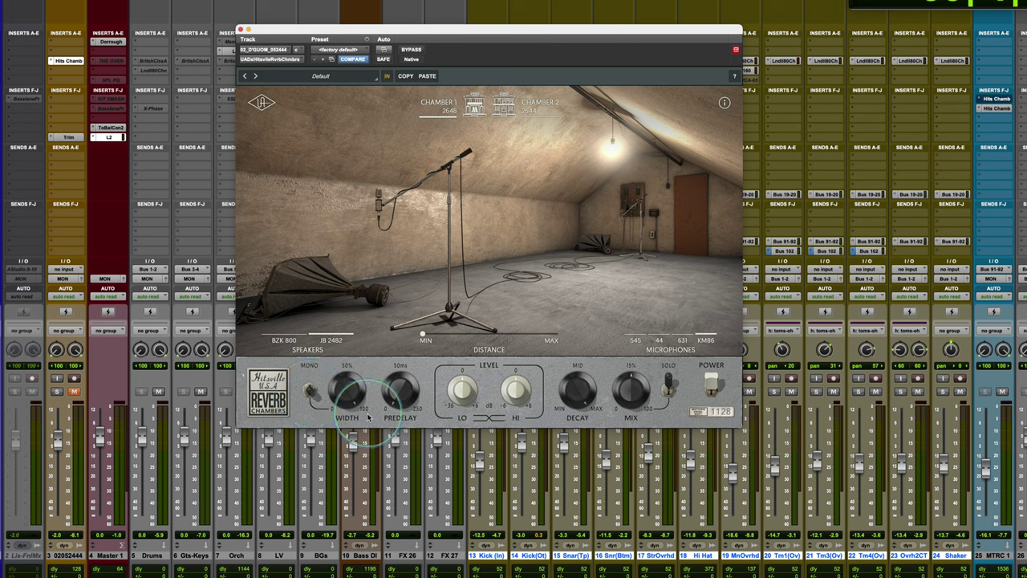
click(346, 391)
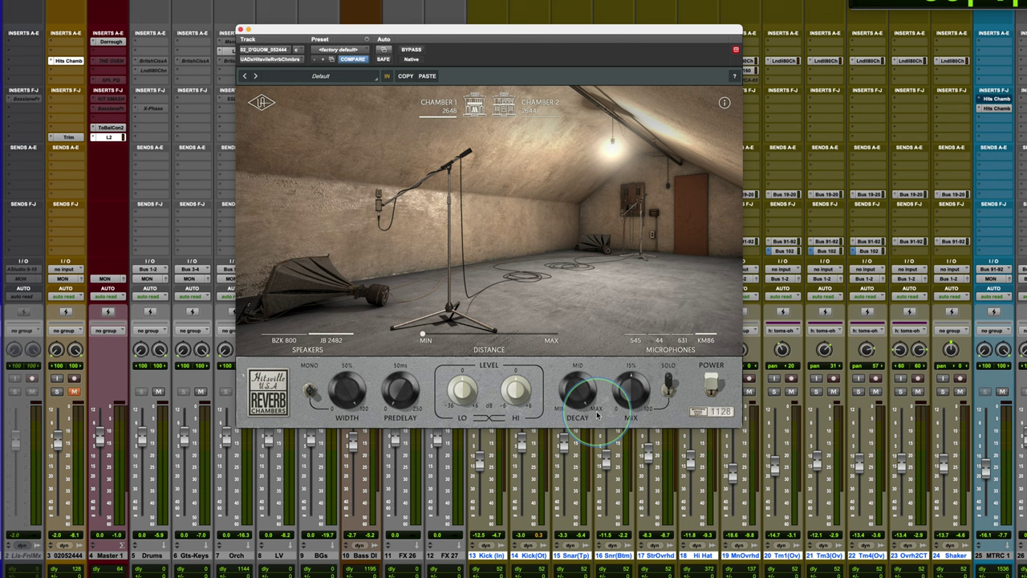
drag(596, 413, 563, 416)
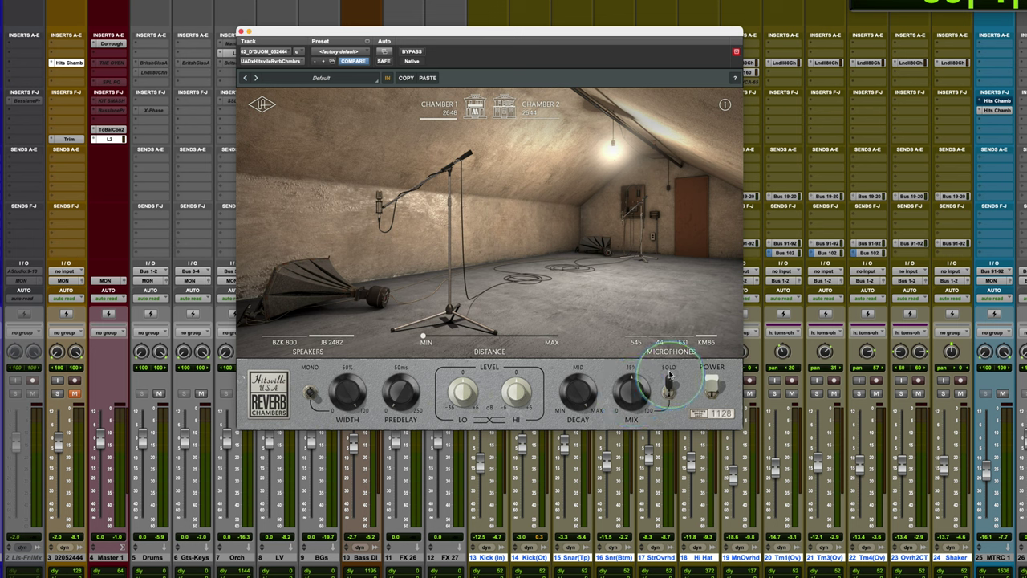
Switch the reverb plug-in's power off and back on
click(711, 392)
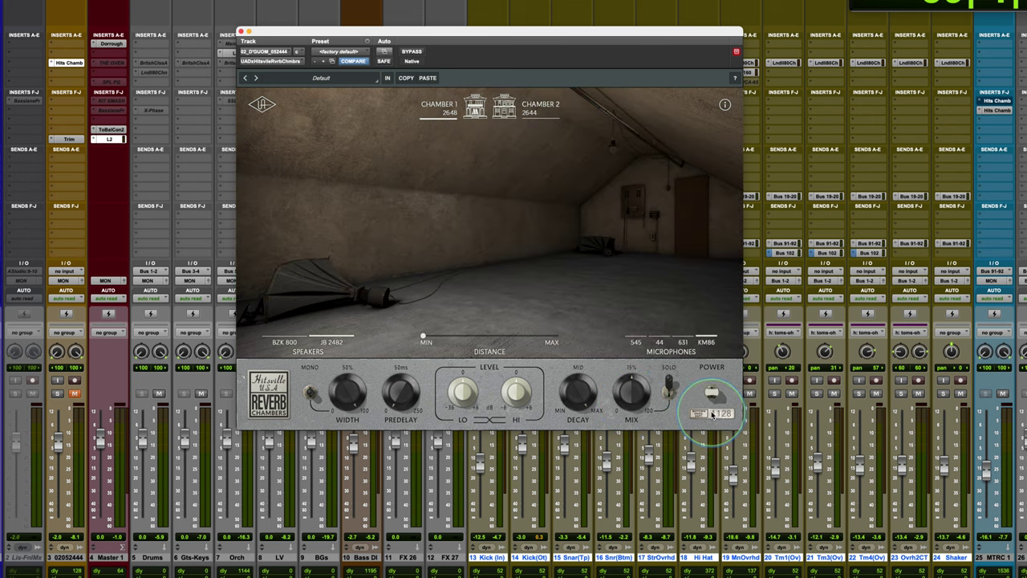
click(711, 392)
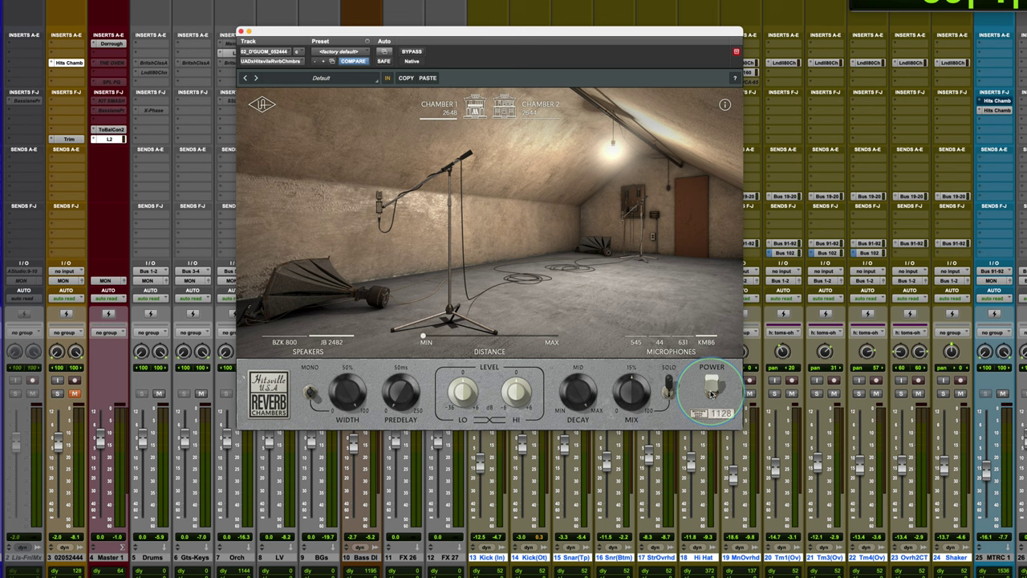
Make the Hitsville Chambers insert on track 3 inactive and close its plug-in window
ctrl+super+click(67, 64)
click(241, 30)
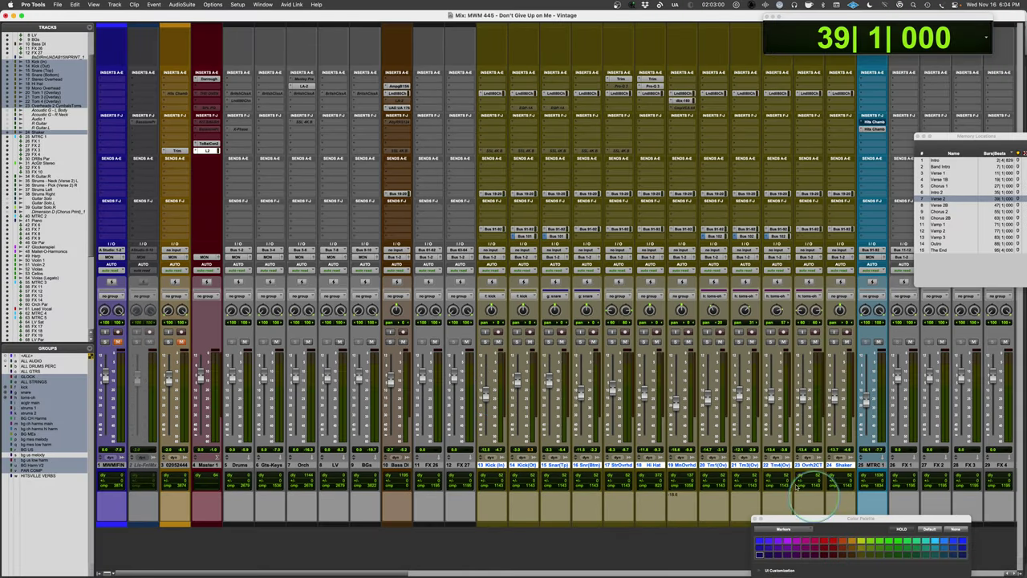
Solo the selected drum tracks and open the second Hitsville Chambers insert on the MTRC 1 track, without bypass
click(485, 342)
scroll(530, 491, right, 6)
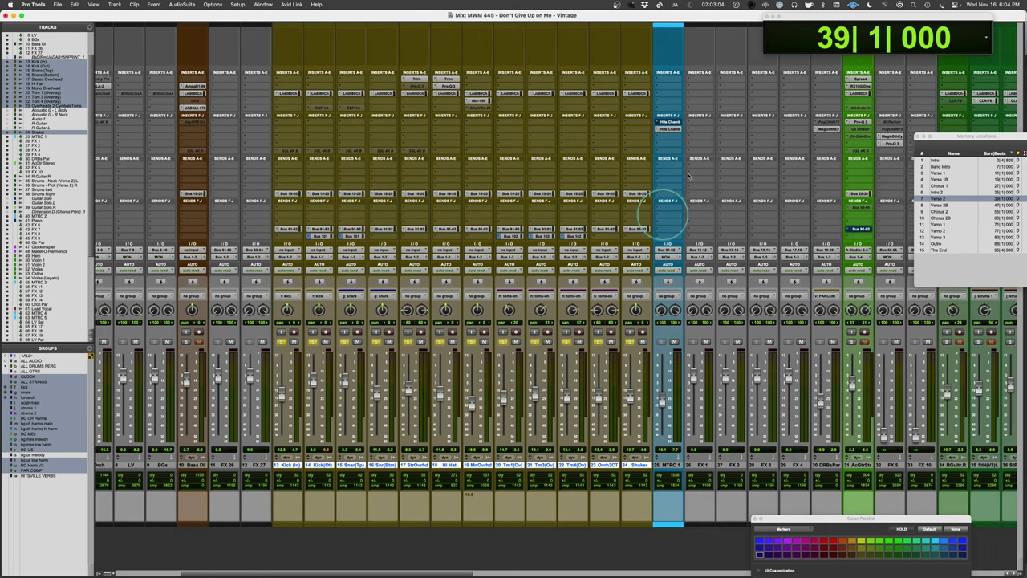
click(672, 128)
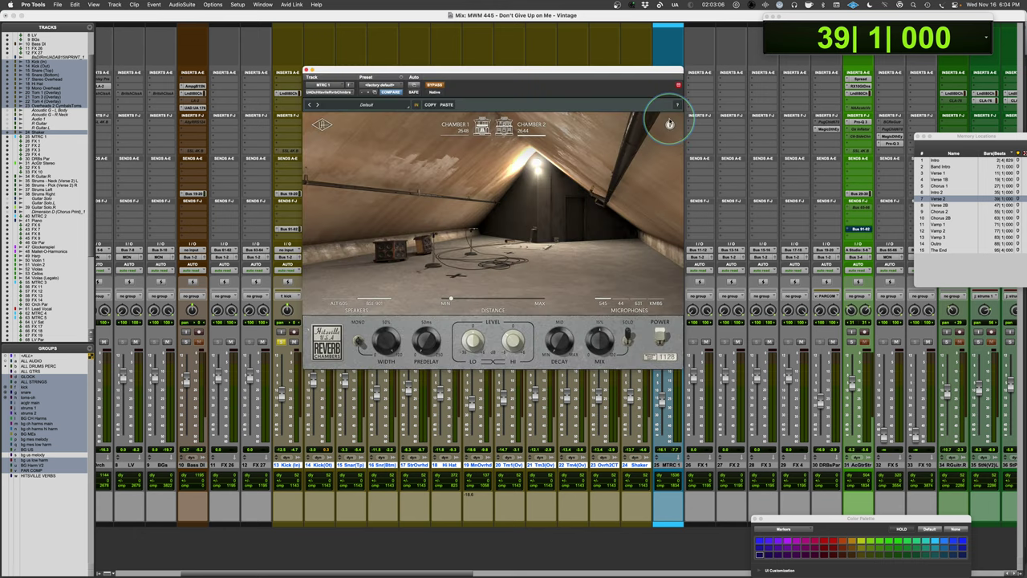
drag(652, 73, 663, 104)
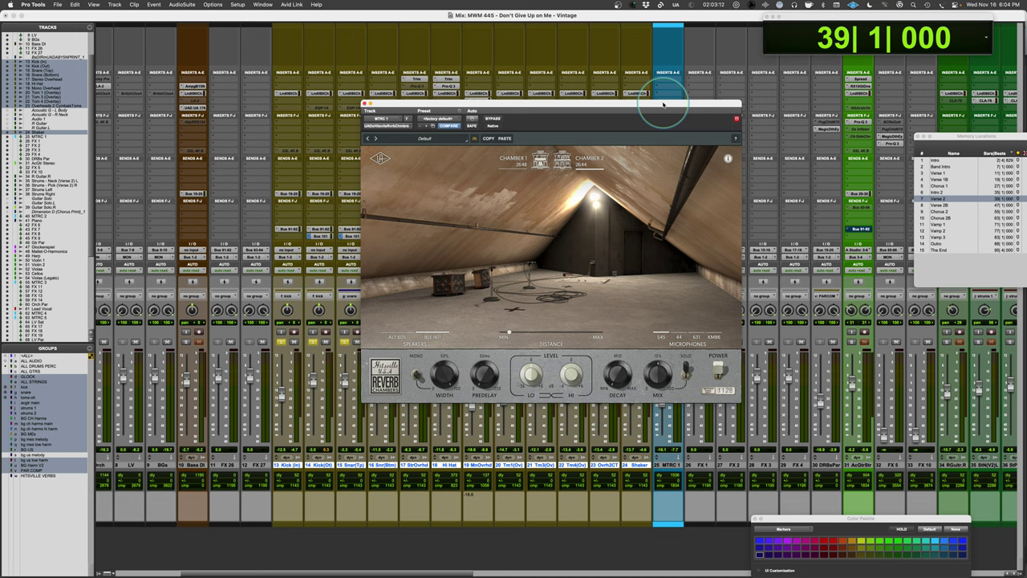
drag(663, 104, 600, 102)
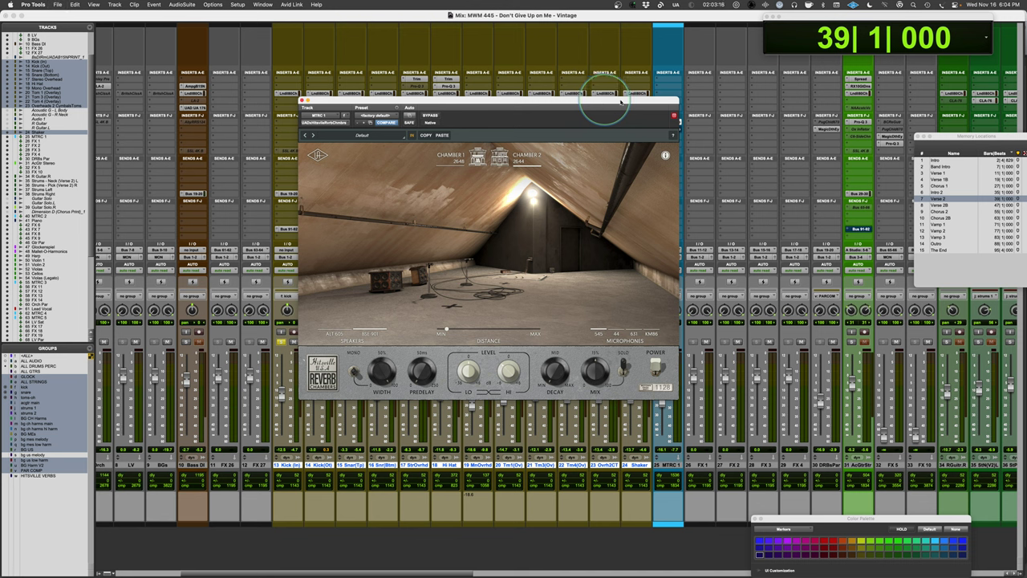
Play the song from bar 39 and raise the MTRC 1 fader, keeping its channel strip clear of the plug-in window
key(space)
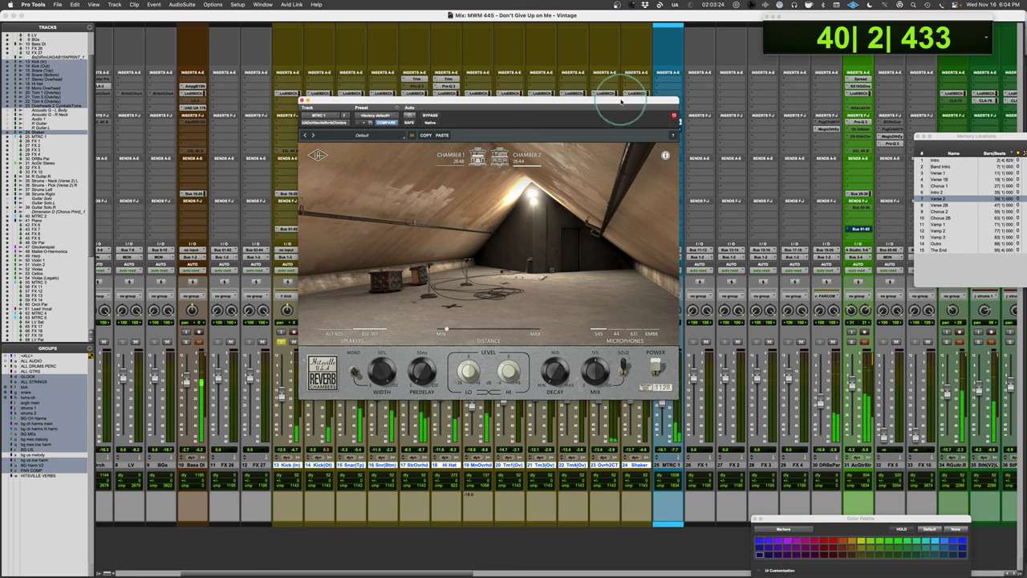
drag(619, 104, 533, 90)
drag(661, 401, 662, 391)
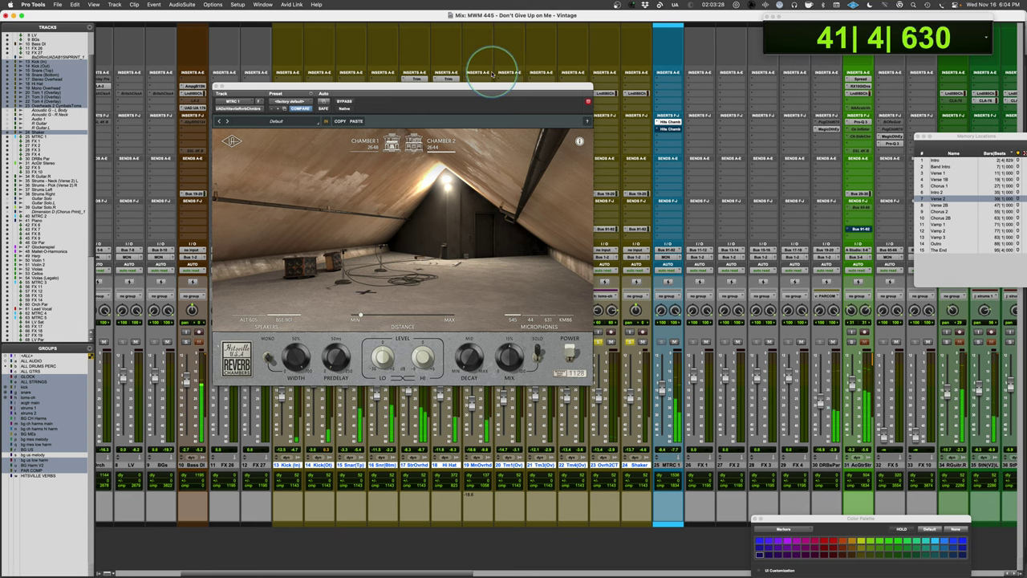
Move the Hitsville Chambers window closer to the MTRC 1 channel strip and stop playback
drag(508, 88, 605, 96)
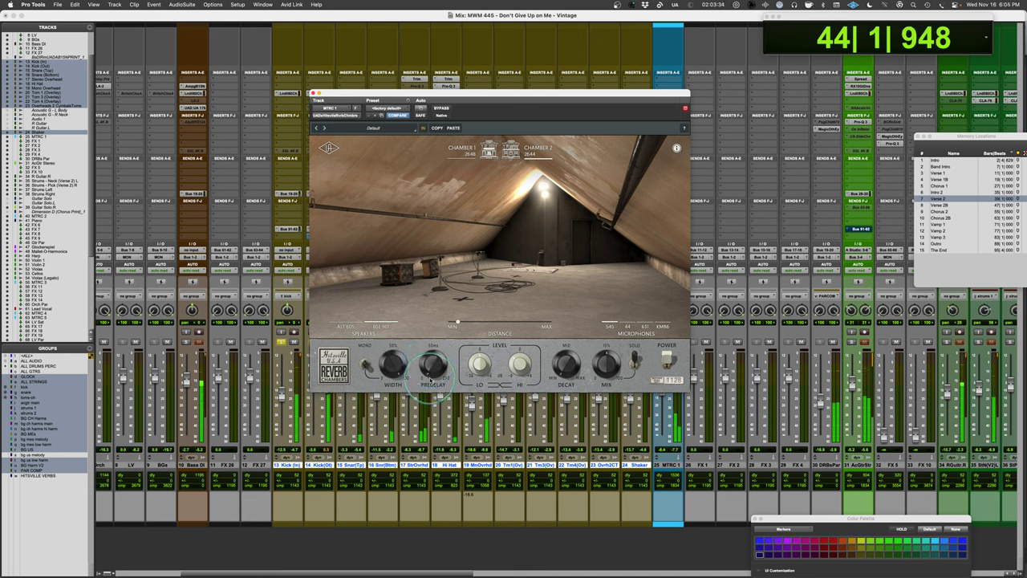
key(space)
drag(462, 328, 481, 329)
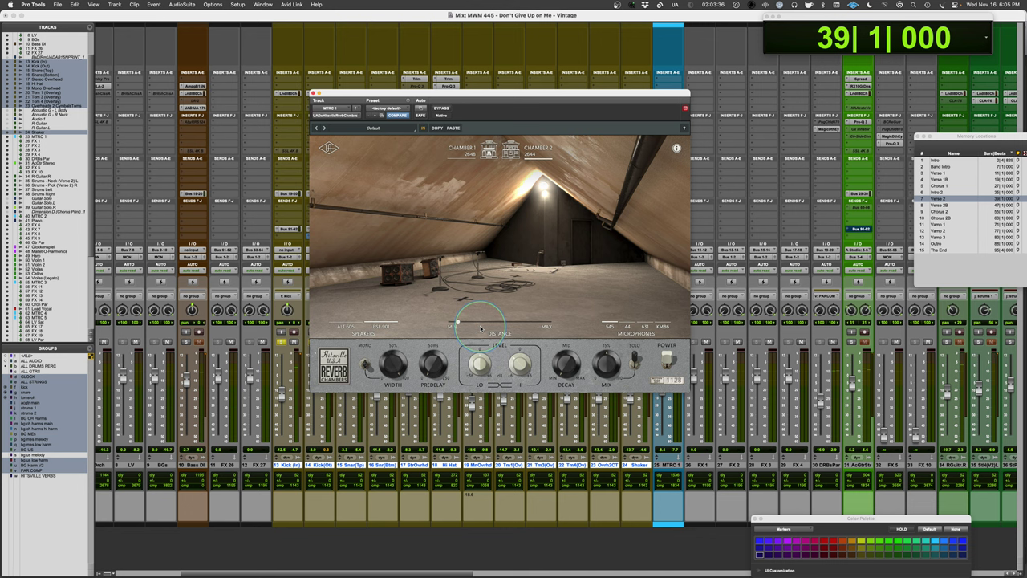
Play from bar 39 and audition the 44, 631 and KM86 microphones in Chamber 2, finishing on the 545
mouse_move(608, 320)
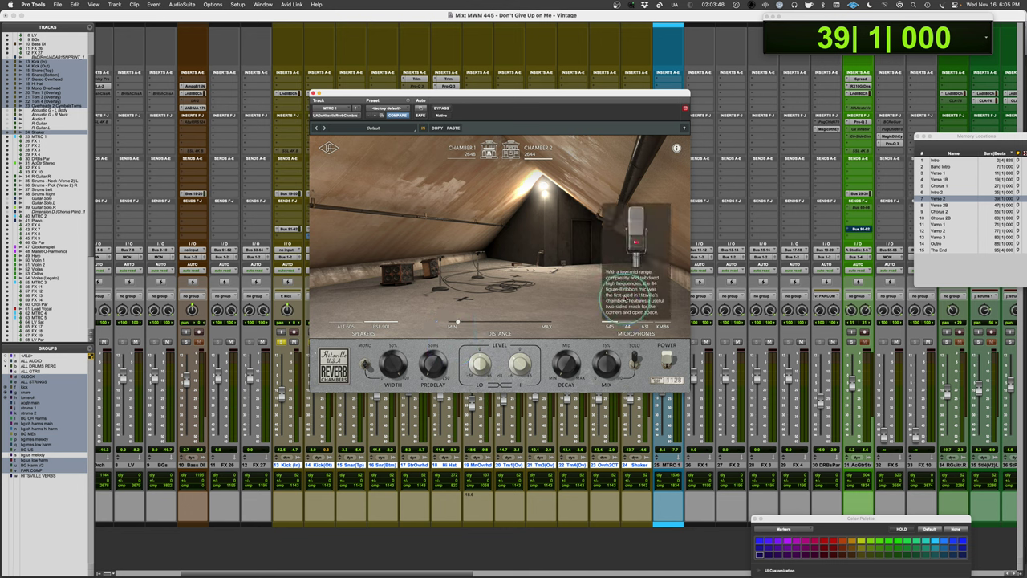
click(628, 321)
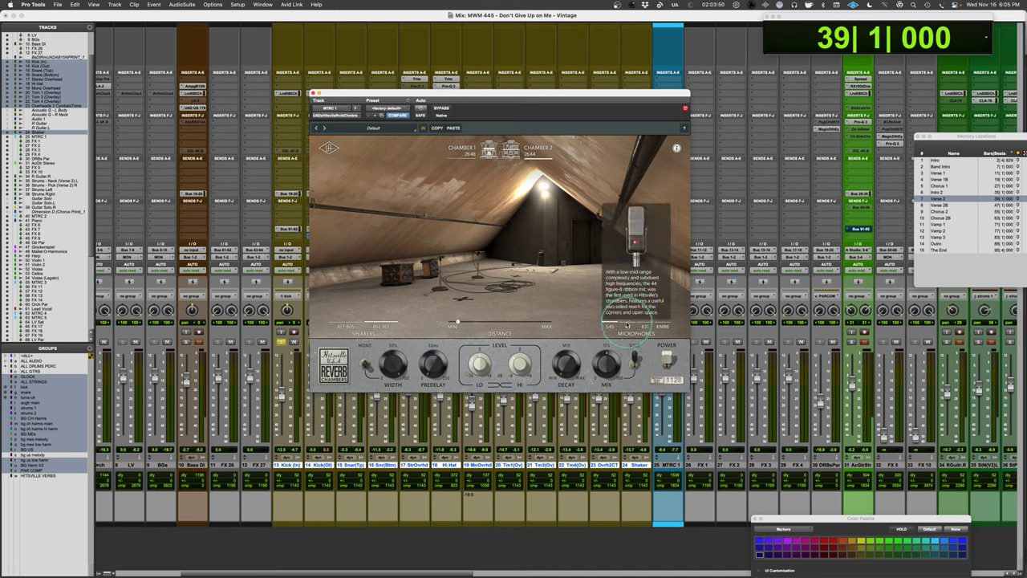
key(space)
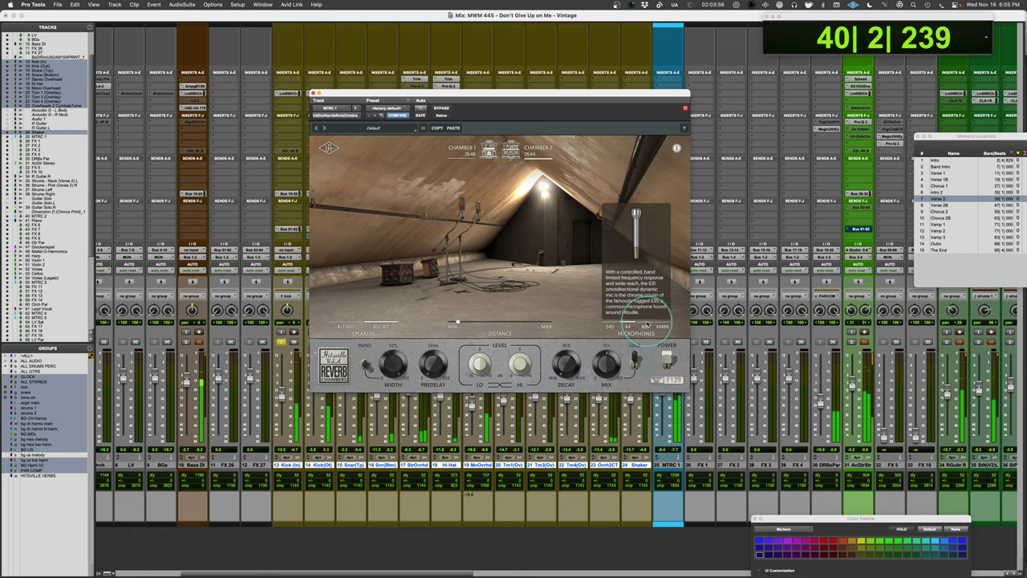
click(647, 324)
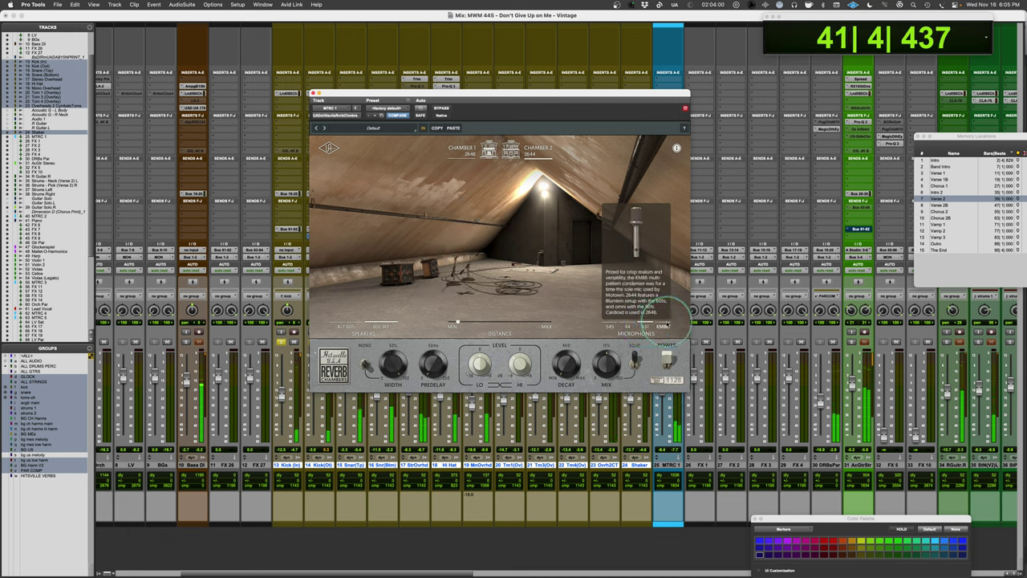
click(663, 326)
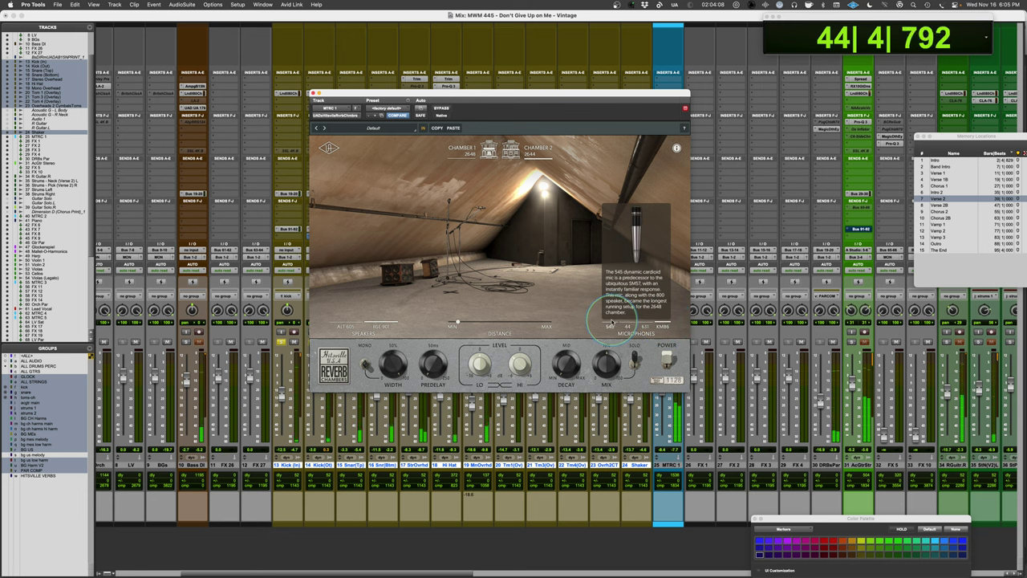
click(612, 325)
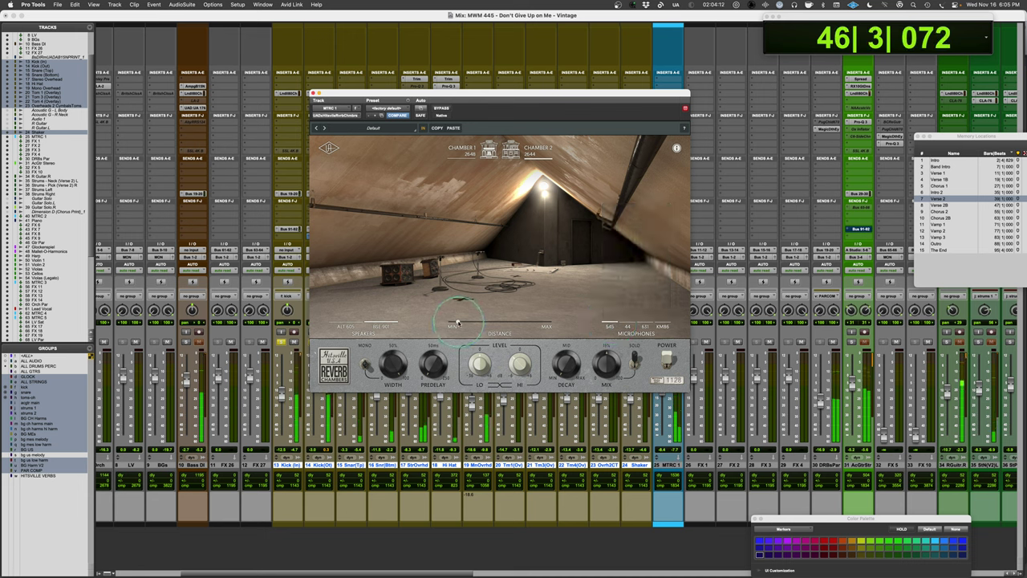
Raise the microphone distance to MAX, switch to the ALT 605 speakers, and pull the distance back to about two-thirds
click(468, 322)
drag(469, 322, 556, 323)
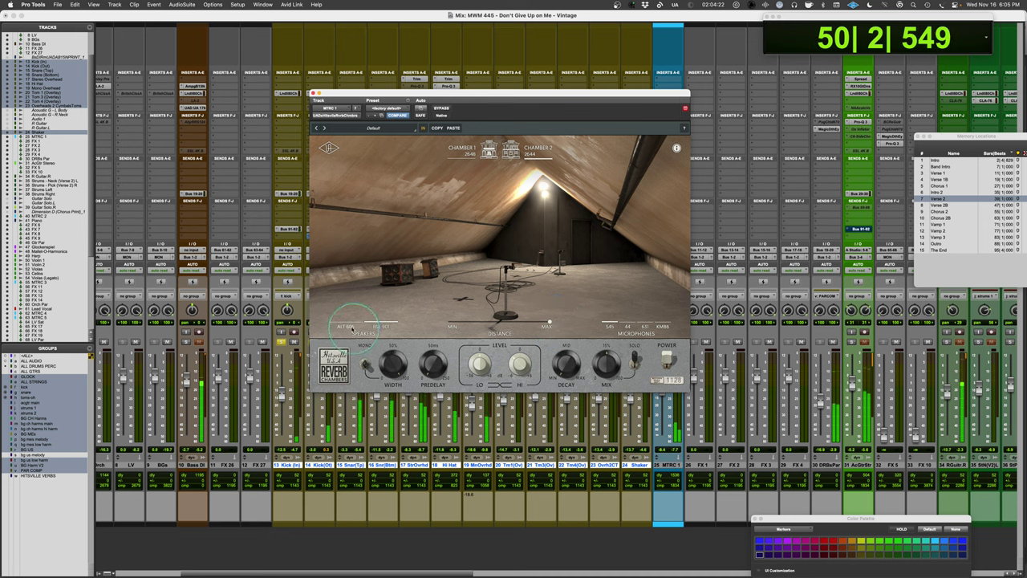
mouse_move(339, 325)
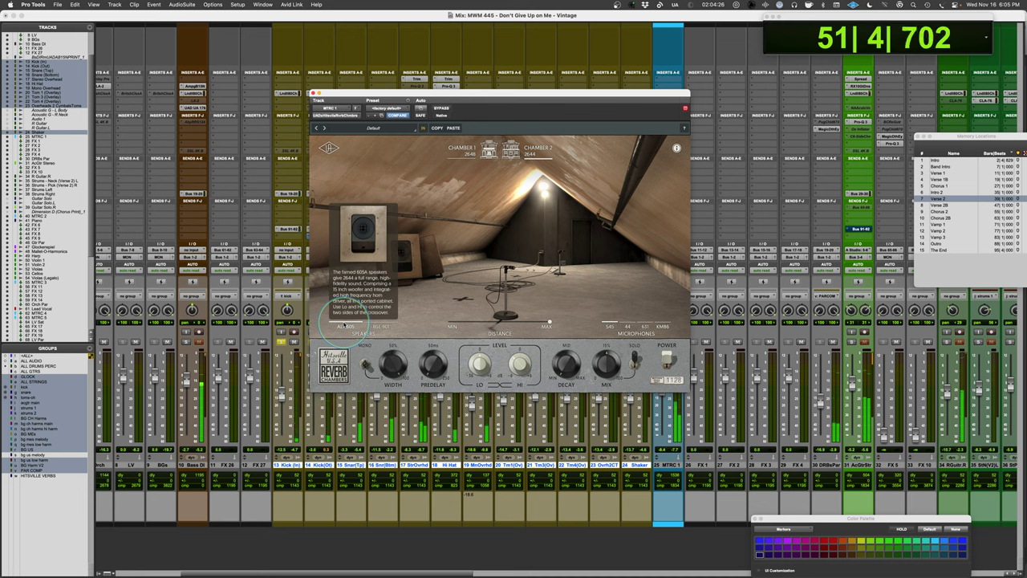
drag(549, 322, 515, 324)
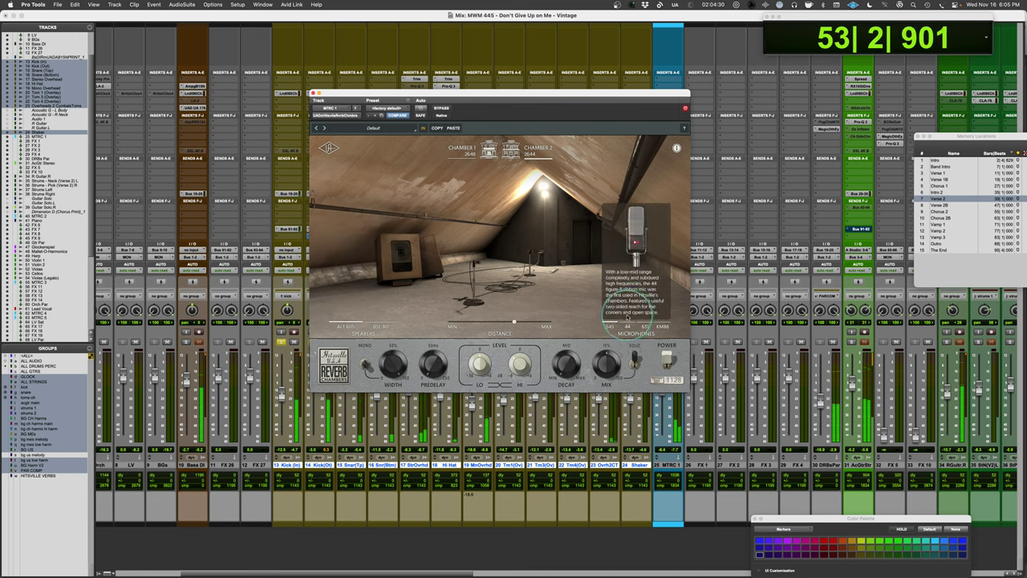
Select the 44 microphones and bring the distance down to MIN
click(626, 319)
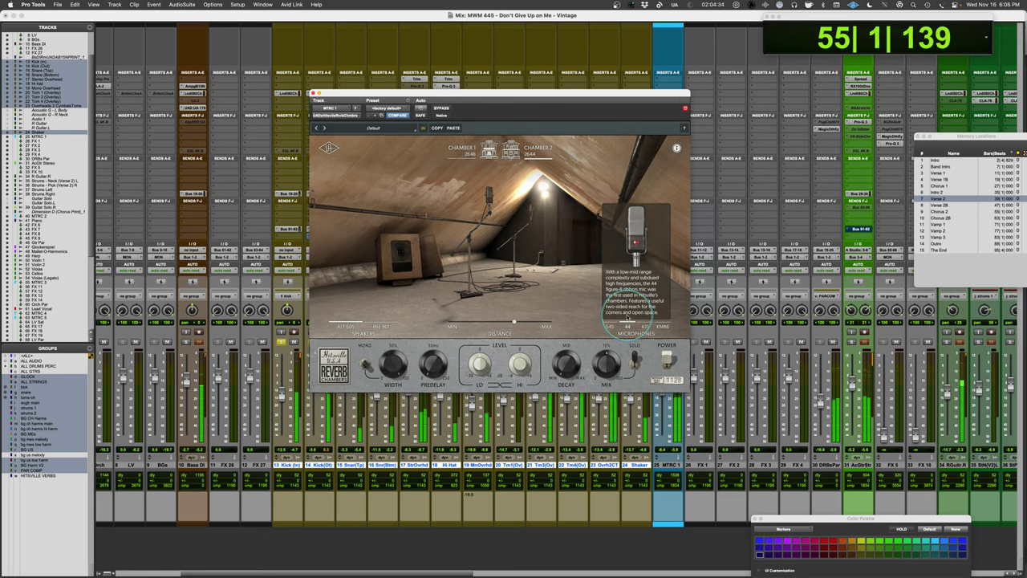
click(454, 325)
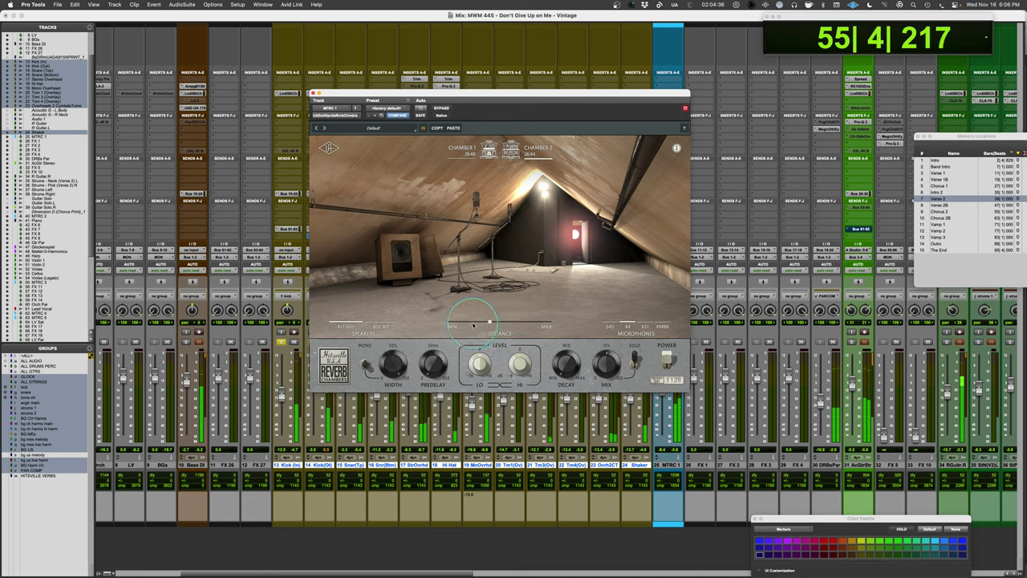
mouse_move(454, 327)
mouse_down()
mouse_move(465, 326)
mouse_move(435, 325)
mouse_up()
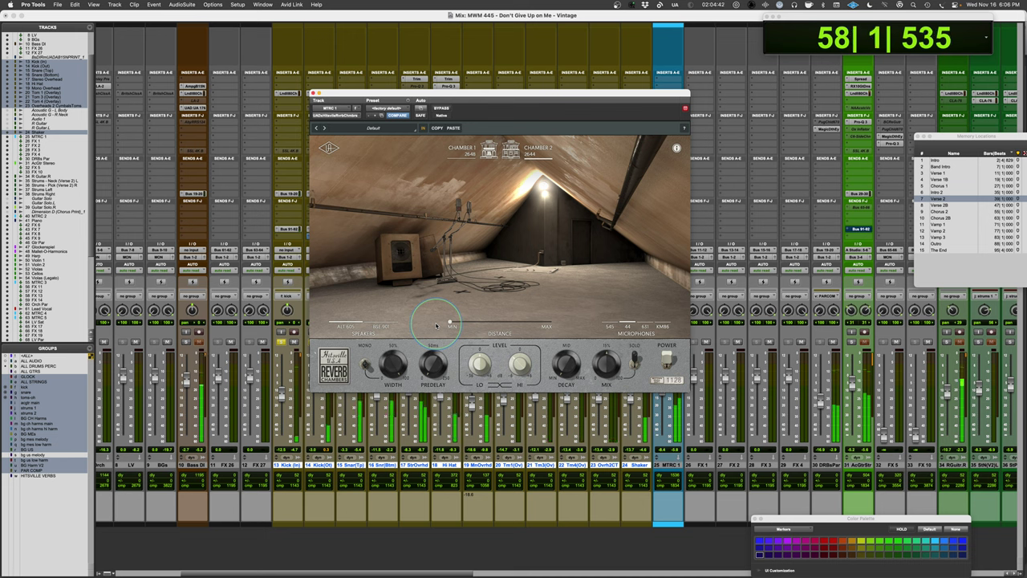
Compare the KM86 and 631 microphones with the ALT 605 speakers, finishing on the KM86
click(661, 320)
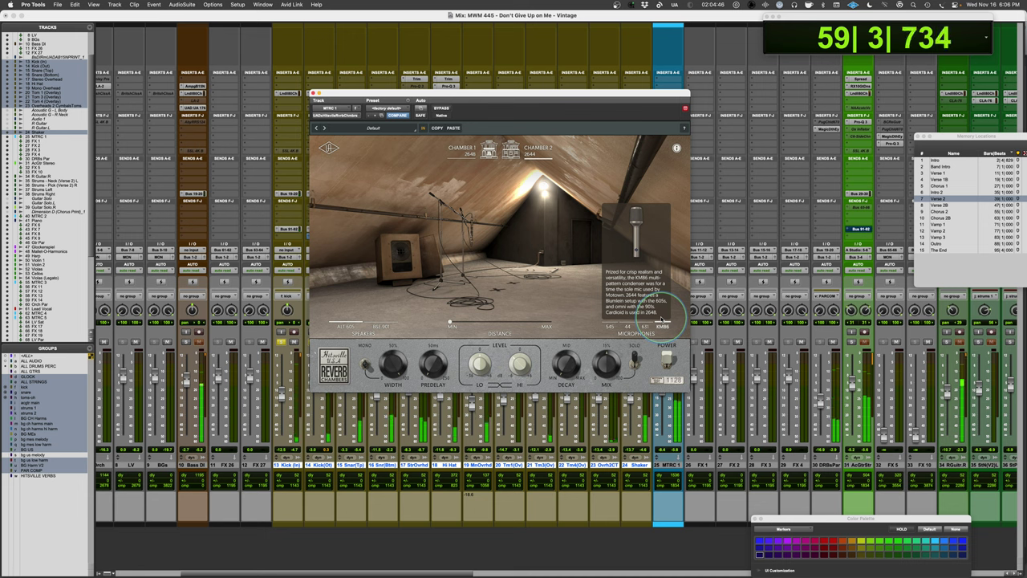
click(644, 323)
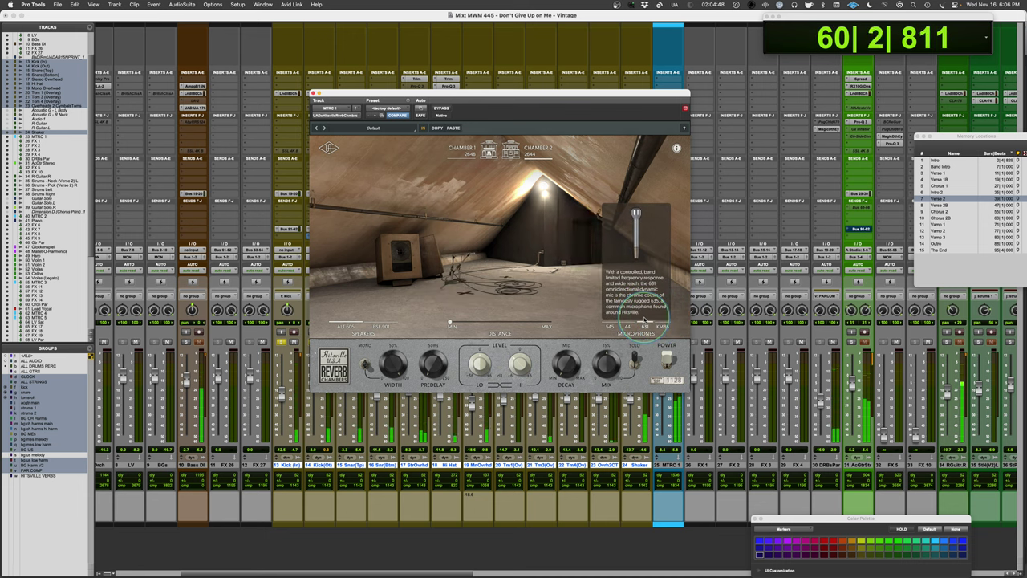
click(661, 320)
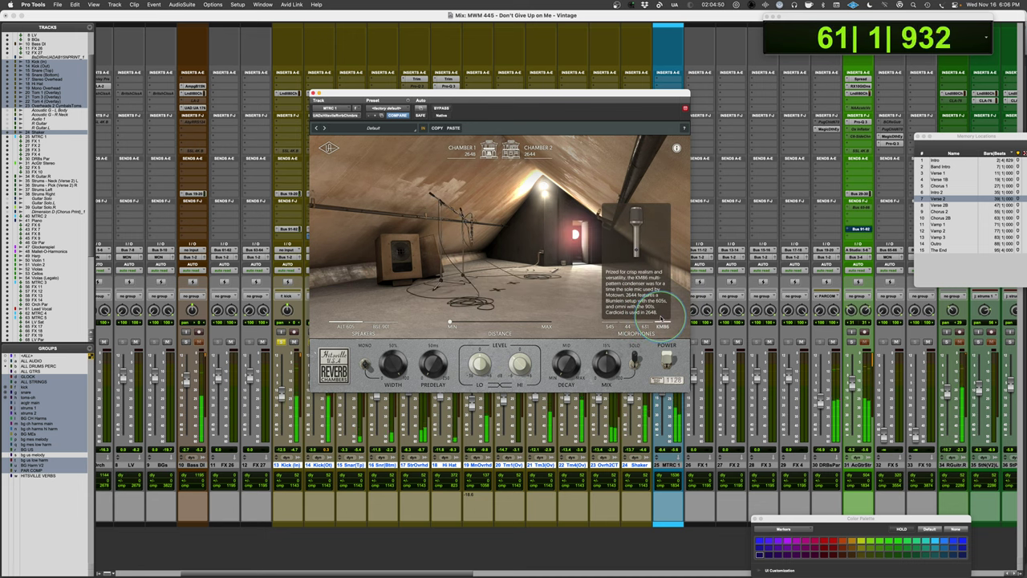
Switch to the BSE 901 speakers and audition the 44, 545 and 631 microphones, finishing on the 545
click(388, 323)
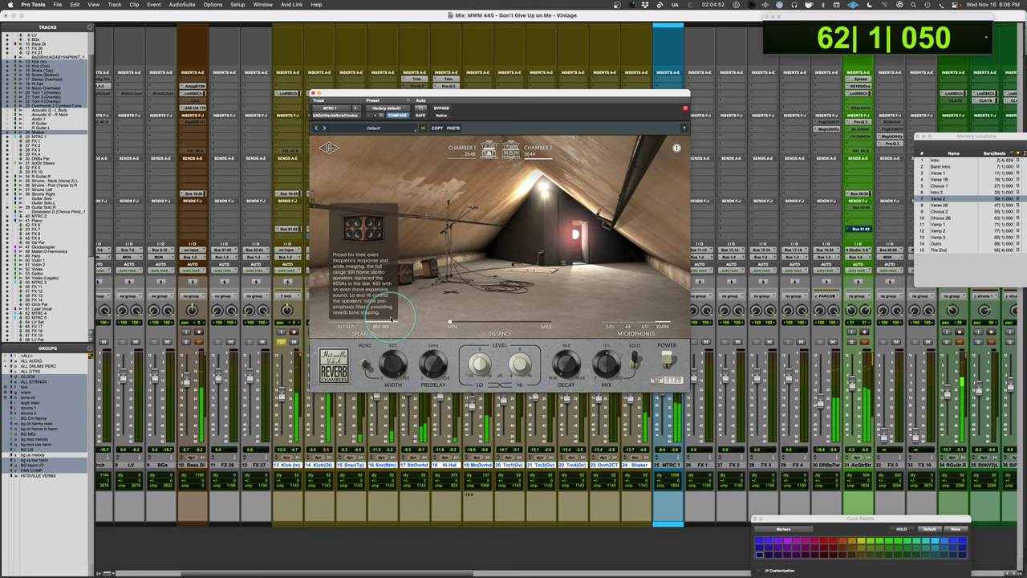
click(628, 325)
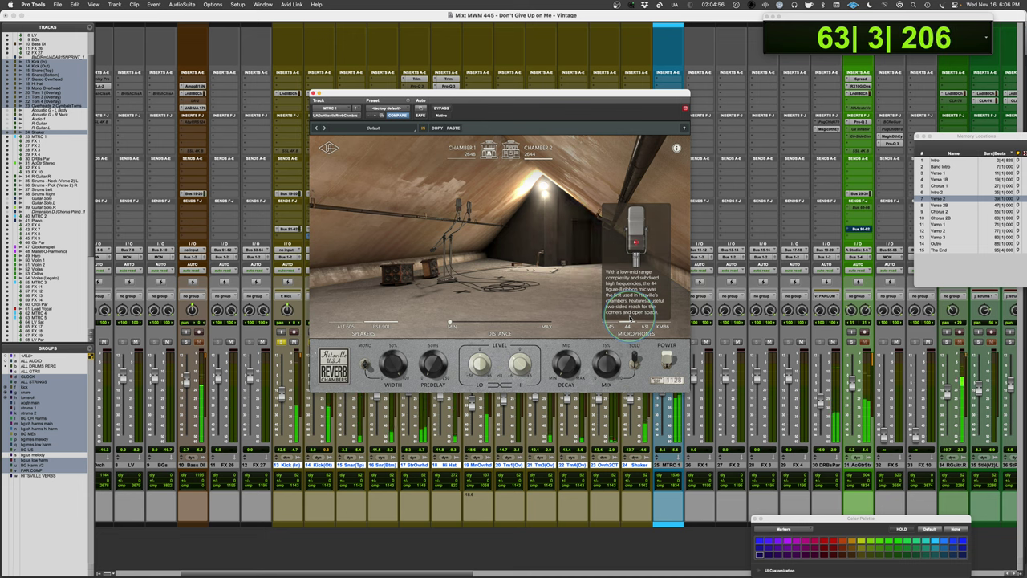
click(609, 324)
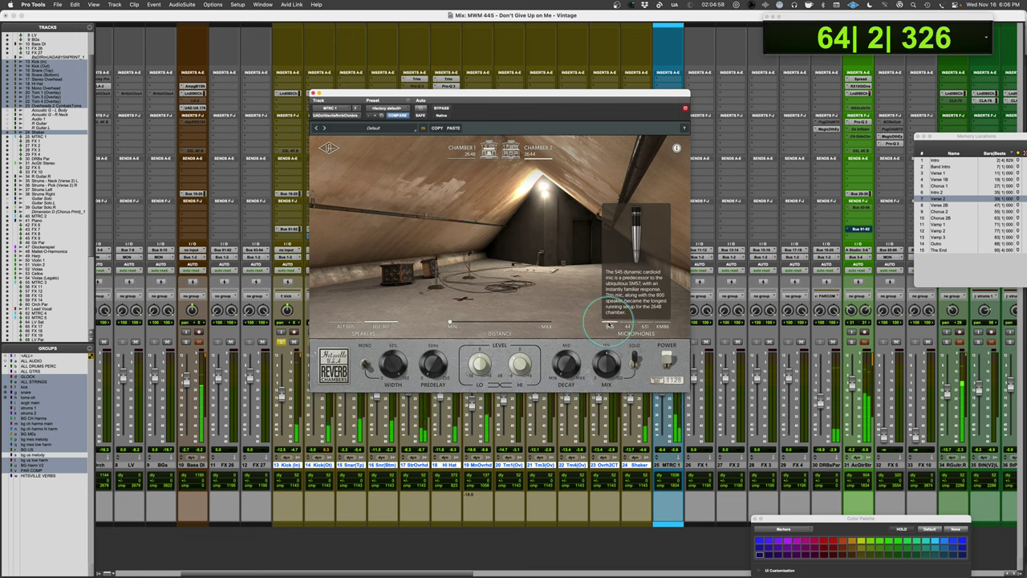
click(644, 324)
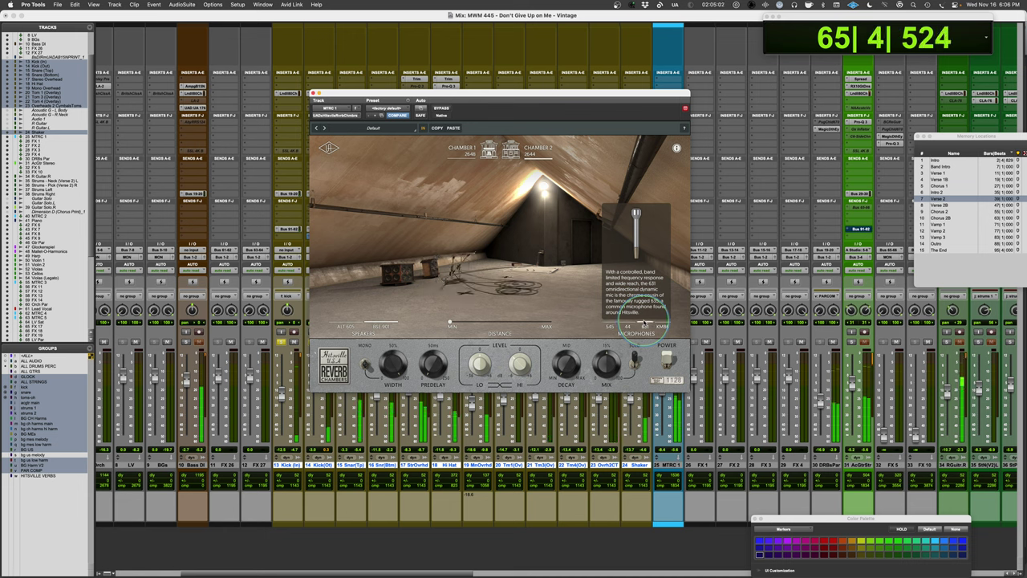
click(611, 324)
Set the Chamber 2 microphone distance to slightly below halfway and stop playback
click(473, 323)
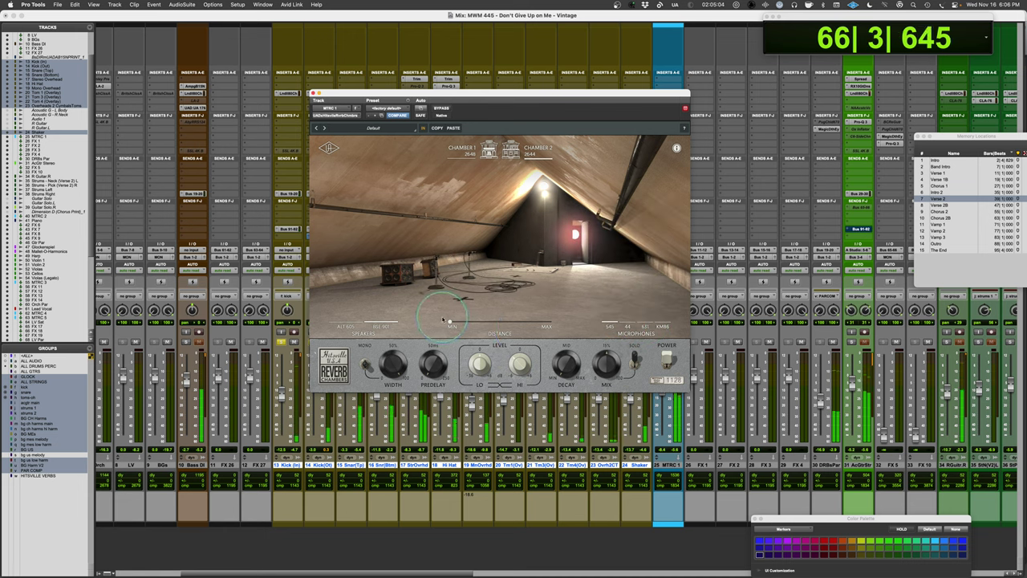
drag(472, 323, 488, 322)
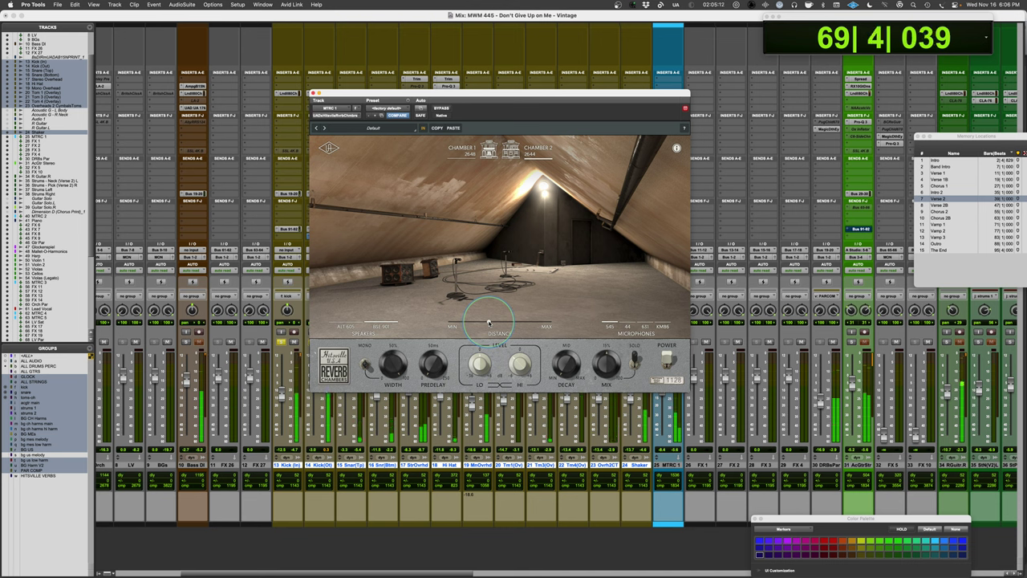
key(space)
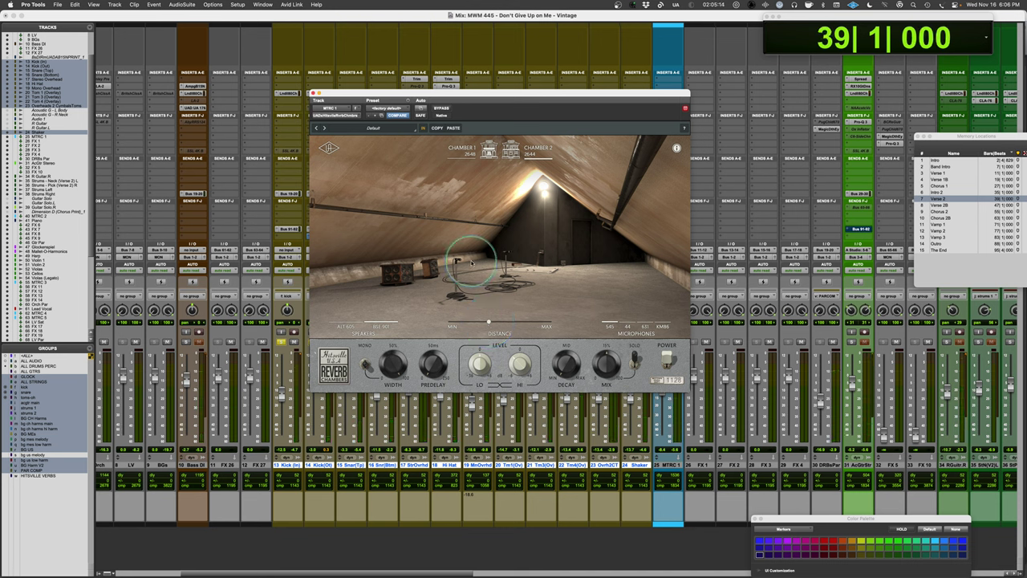
Switch between Chamber 1 and Chamber 2 to compare the rooms, finishing on Chamber 1
mouse_move(482, 141)
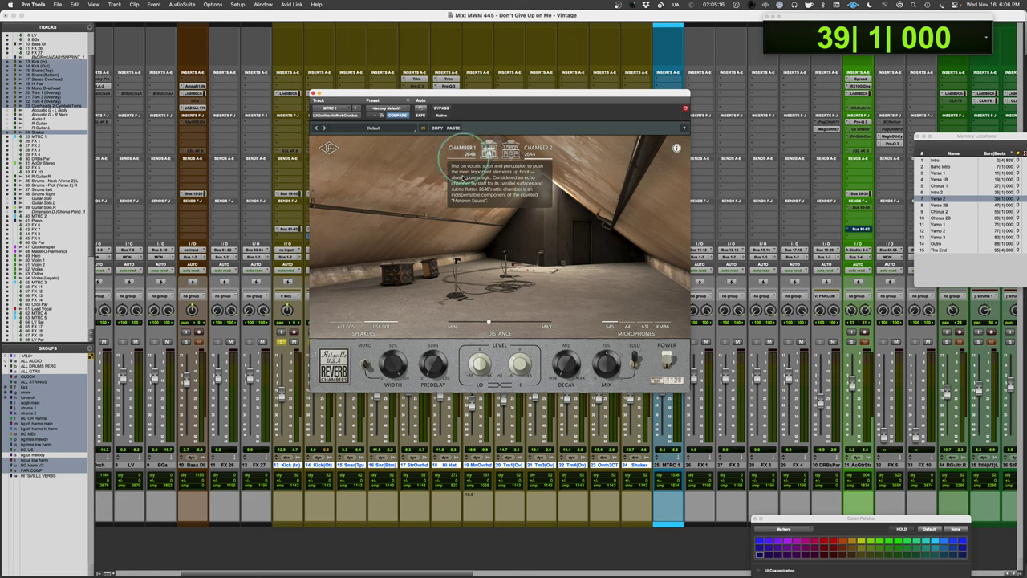
click(463, 157)
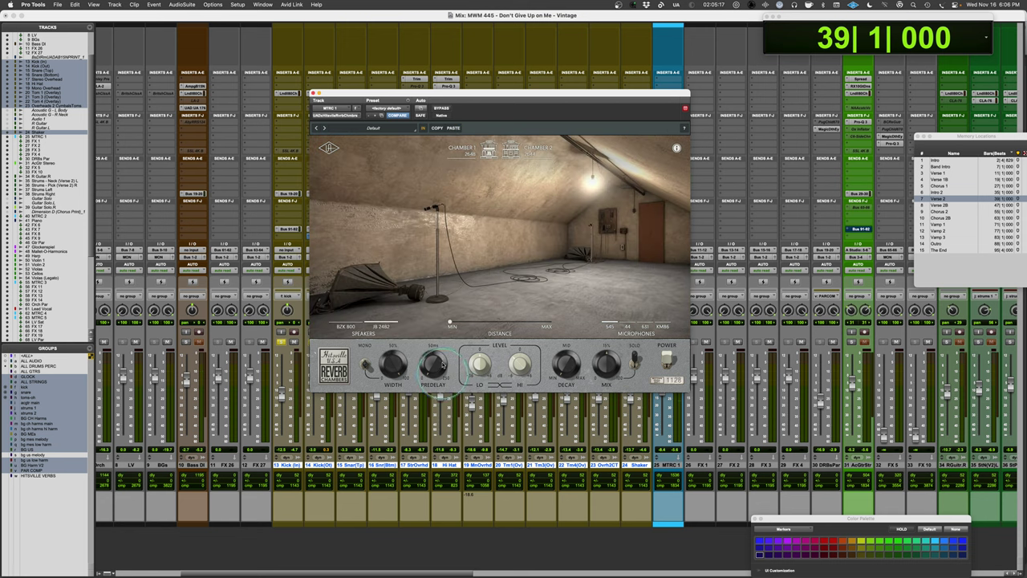
click(540, 151)
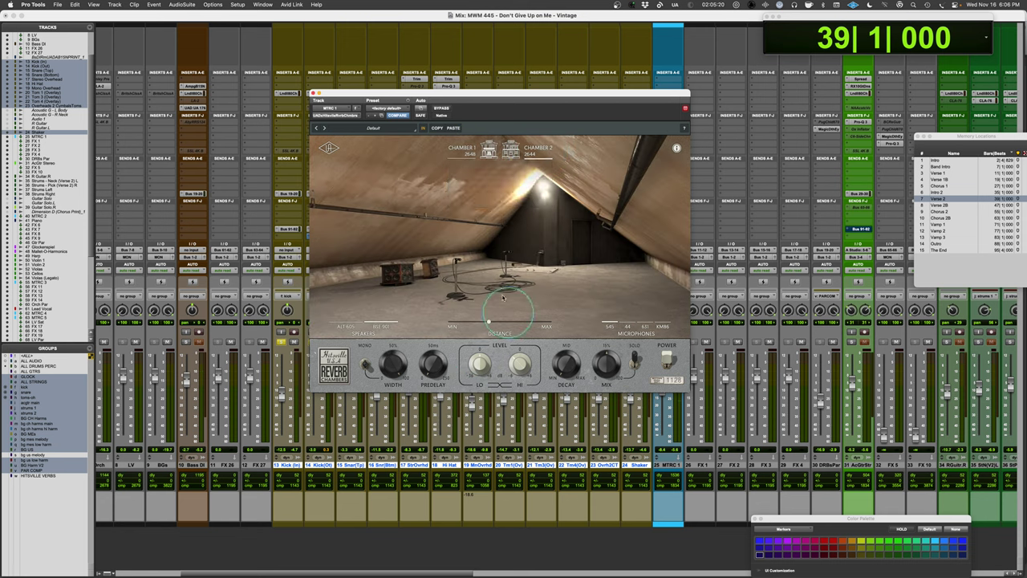
click(462, 153)
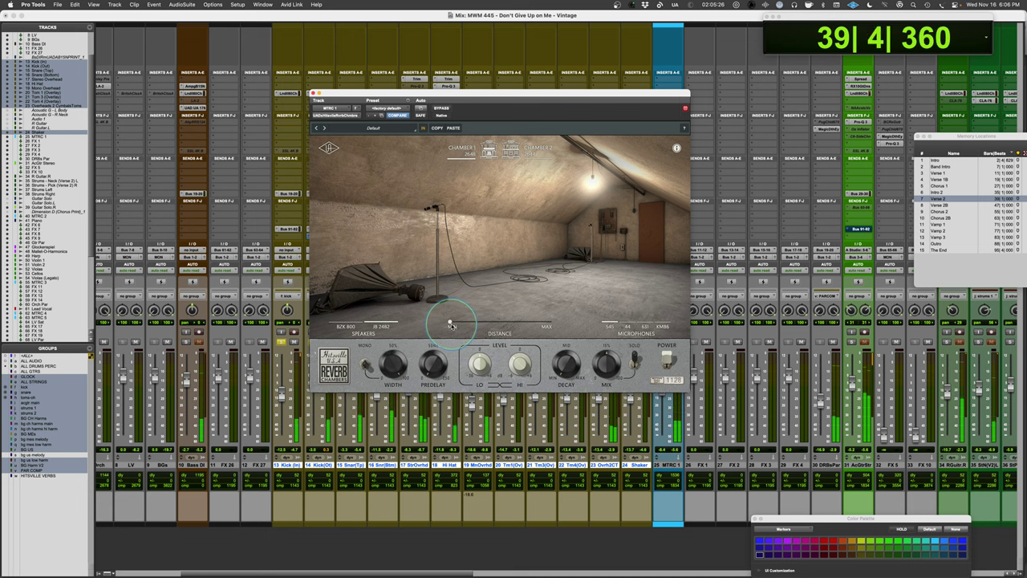
Play from bar 39 with Chamber 1's BZX 800 speakers and raise the microphone distance in stages to MAX
mouse_move(345, 321)
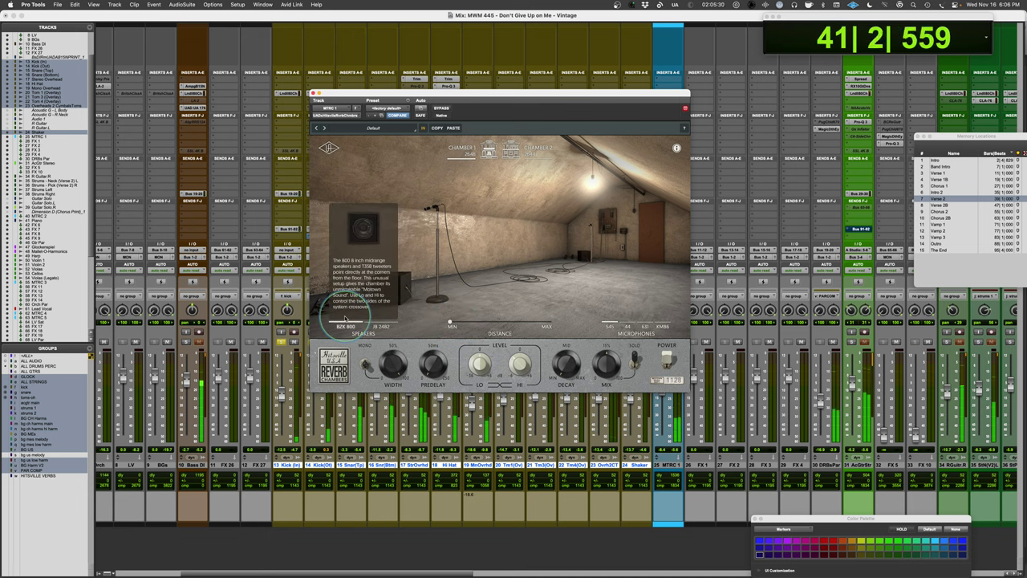
click(454, 324)
drag(455, 324, 506, 324)
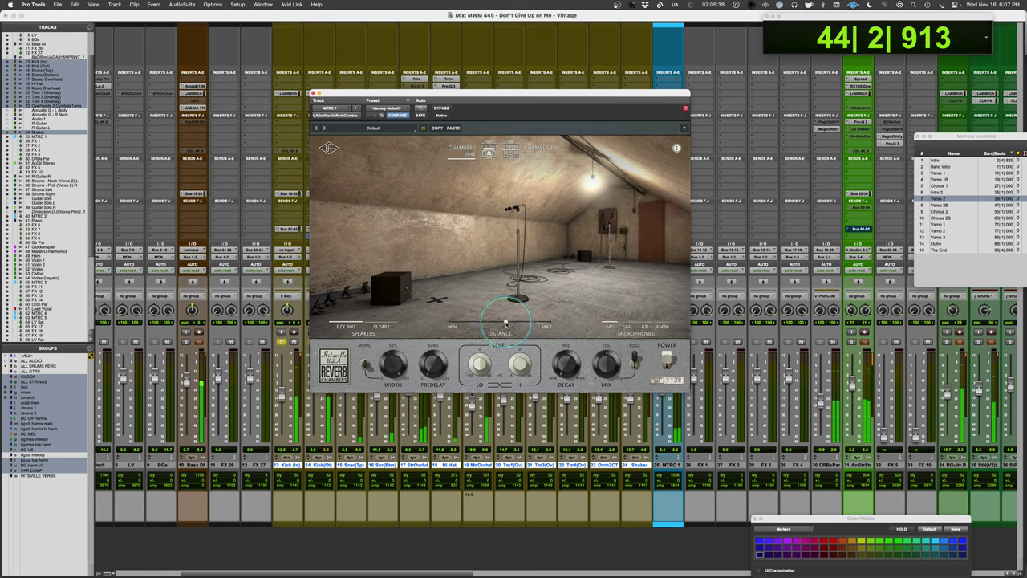
drag(505, 323, 556, 324)
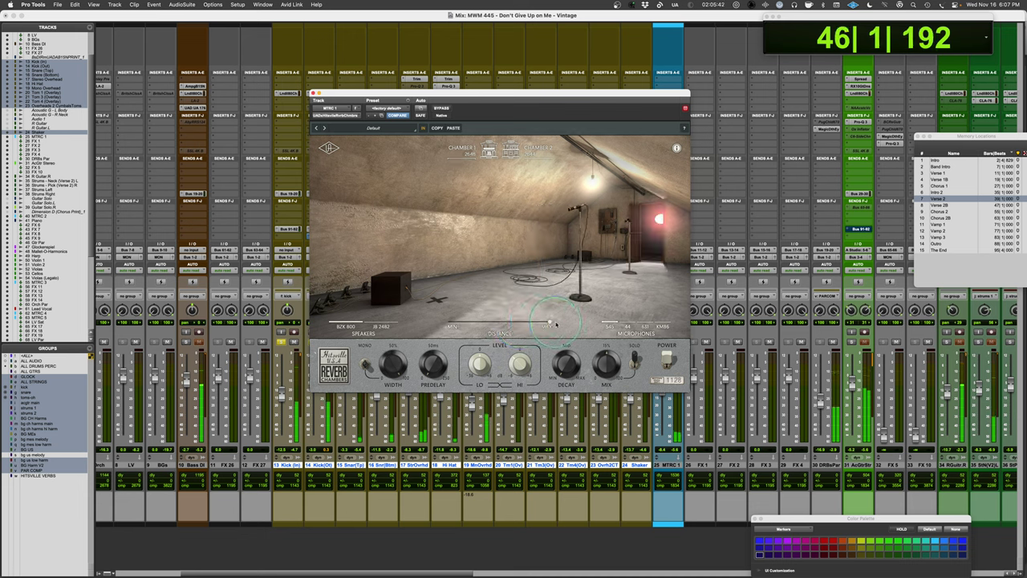
Audition the 44 and 631 microphones in Chamber 1, finish on the KM86, and stop playback
mouse_move(627, 321)
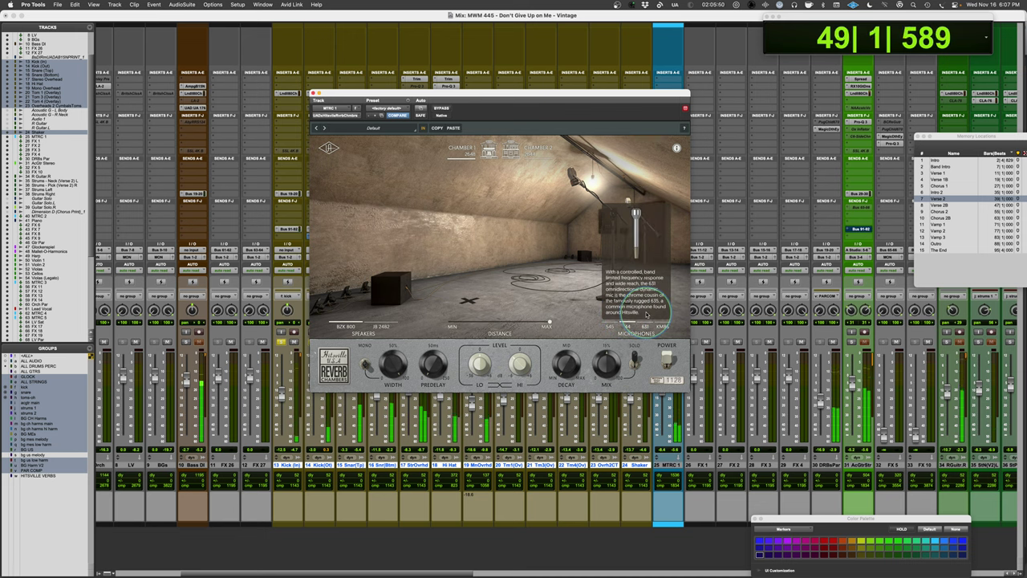
click(646, 313)
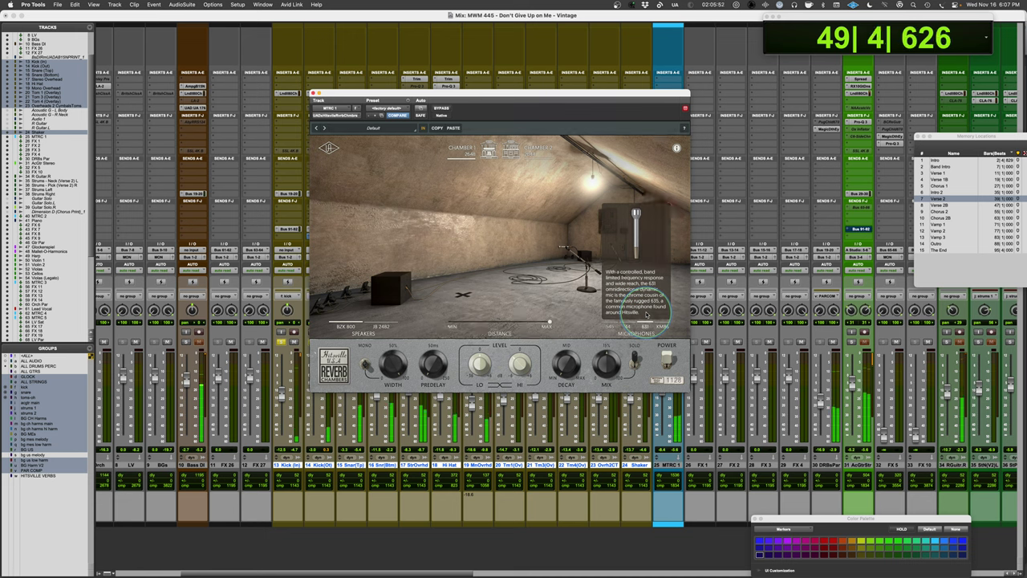
click(663, 315)
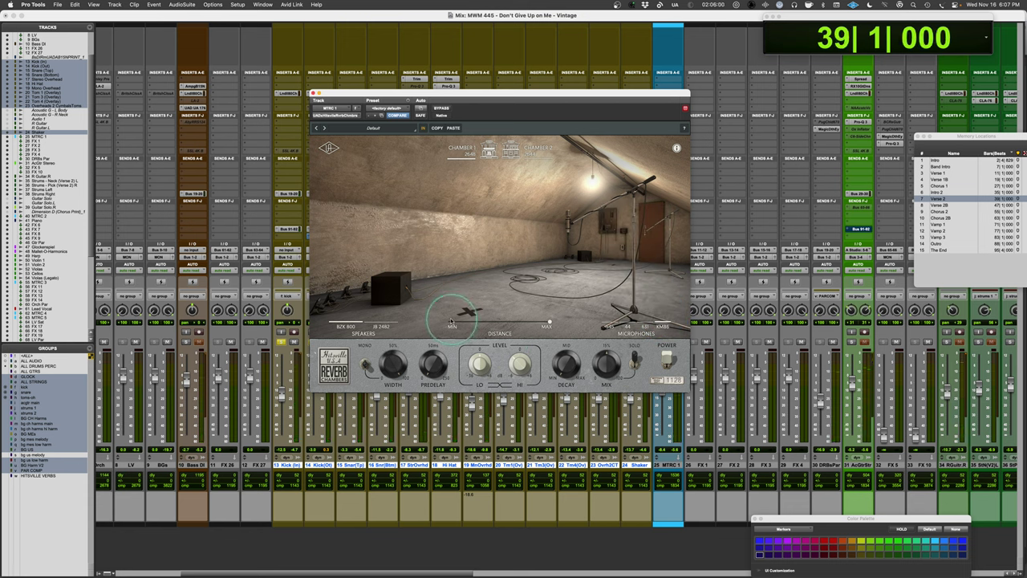
Nudge the reverb's Decay control and play the song from bar 39 again
drag(566, 371, 564, 368)
key(space)
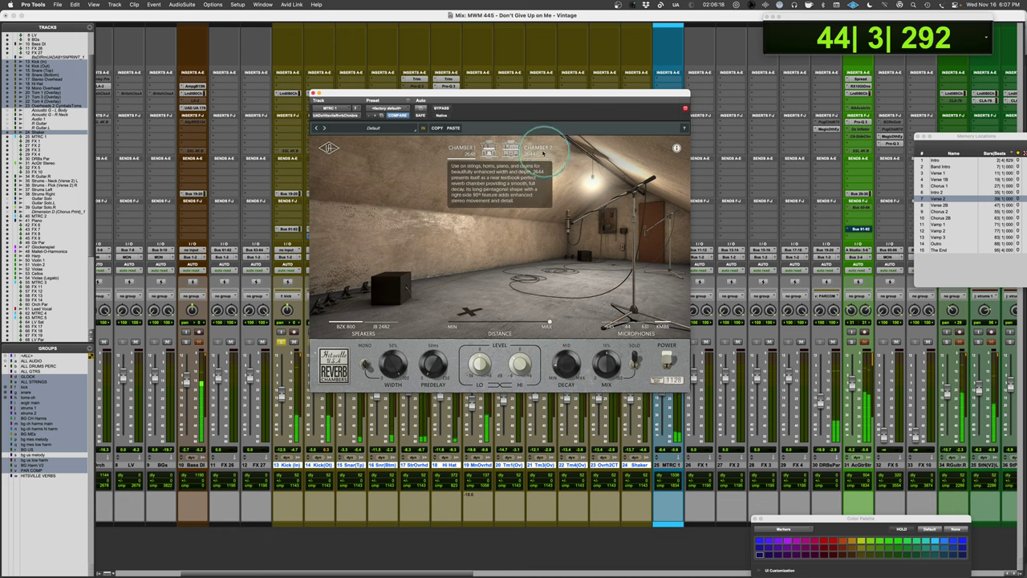
Compare Chamber 2 with Chamber 1 while the song plays, finishing on Chamber 2
click(538, 151)
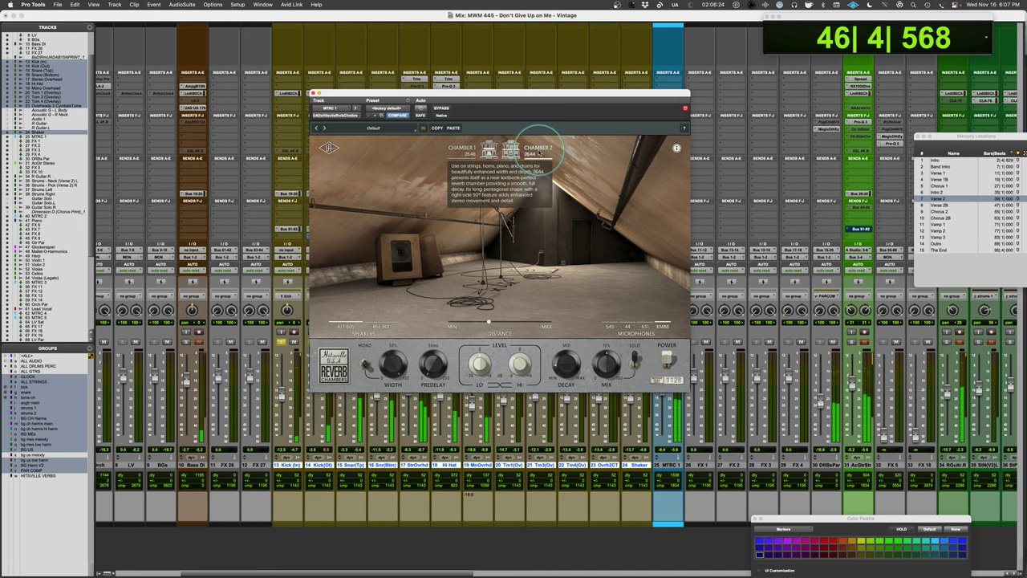
click(470, 154)
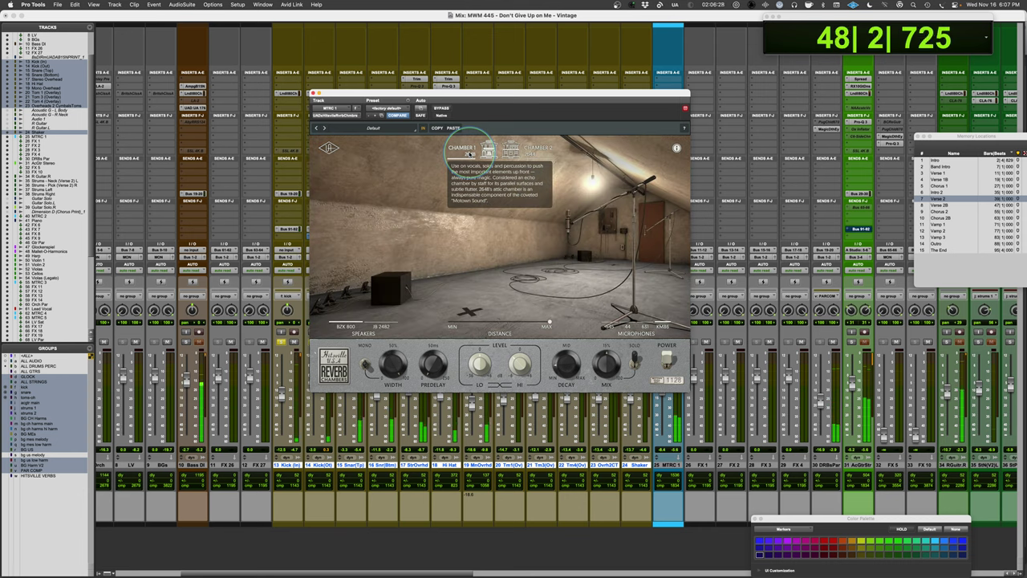
click(544, 154)
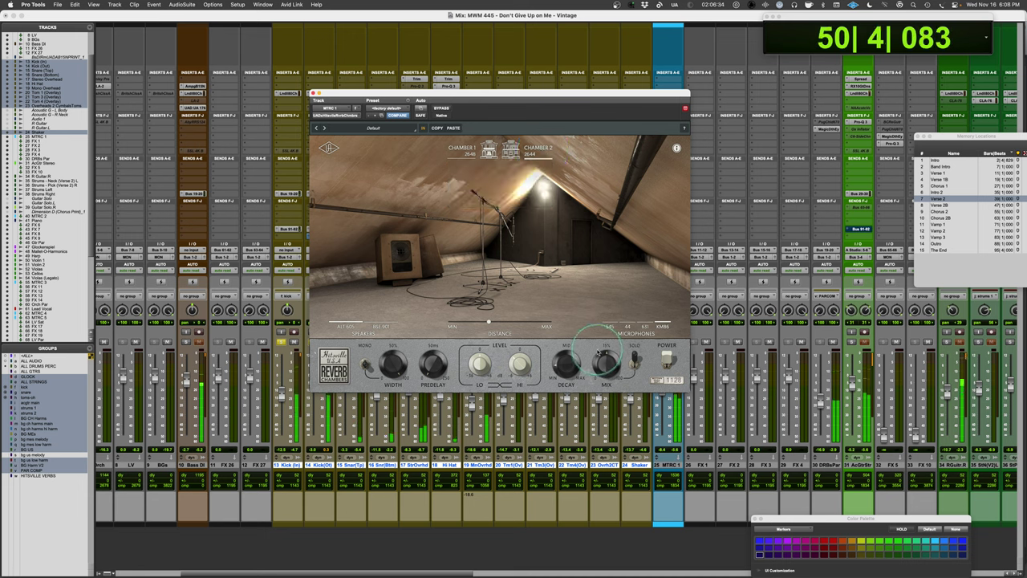
In Chamber 2, select the 545 microphone and the smaller speaker pair, lower the distance to near MIN, and stop playback
mouse_move(607, 322)
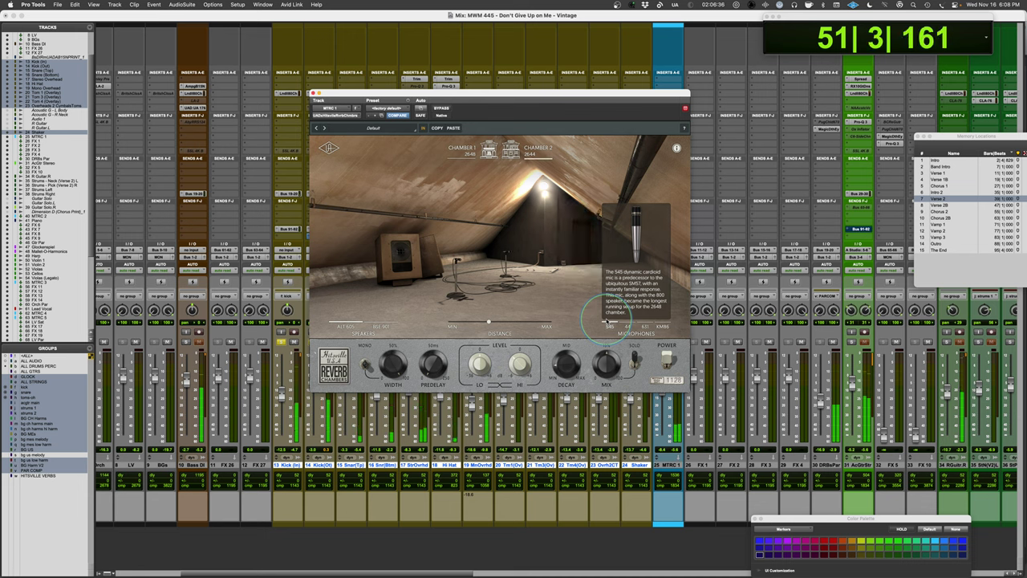
mouse_move(384, 323)
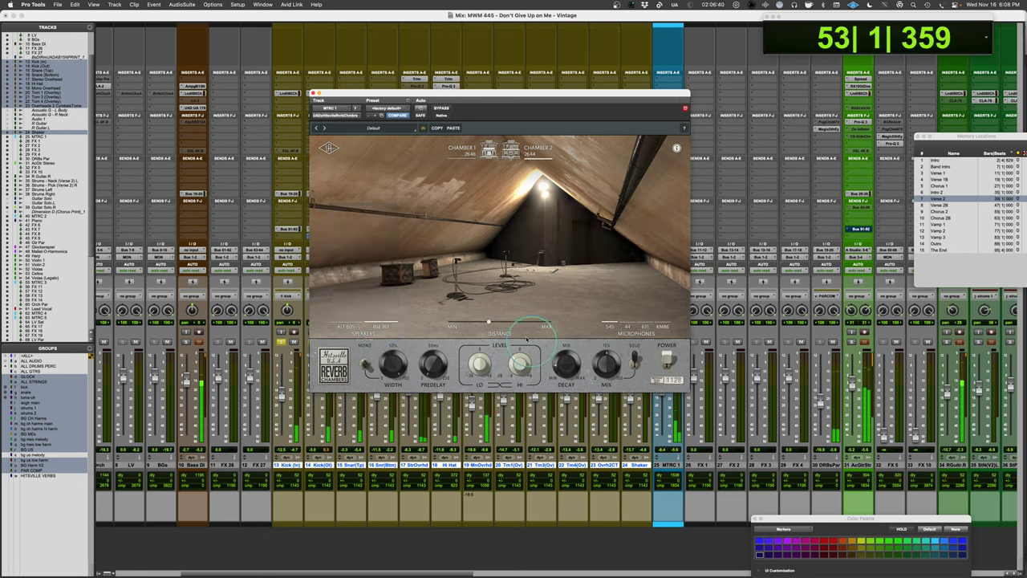
drag(489, 322, 457, 329)
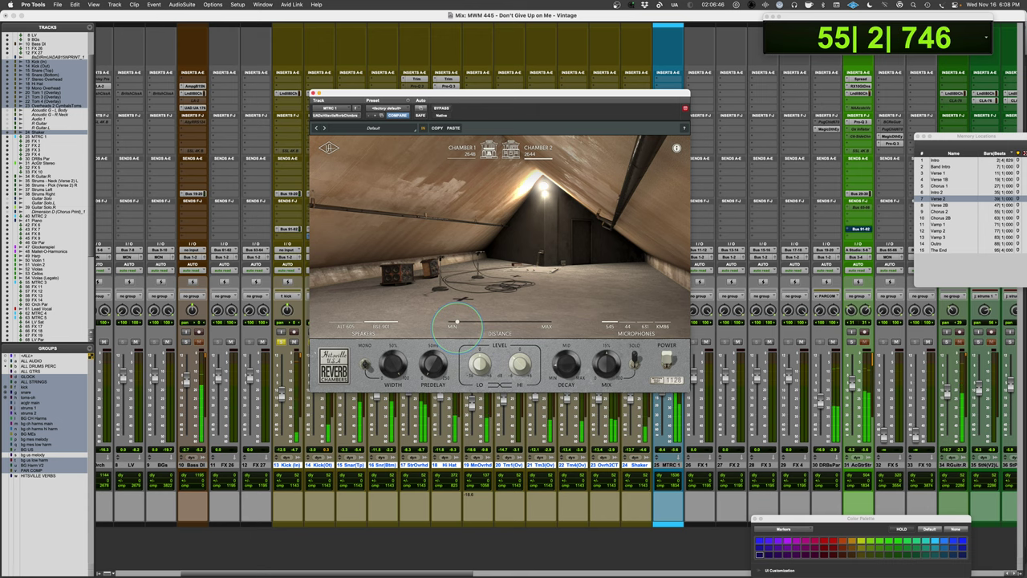
key(space)
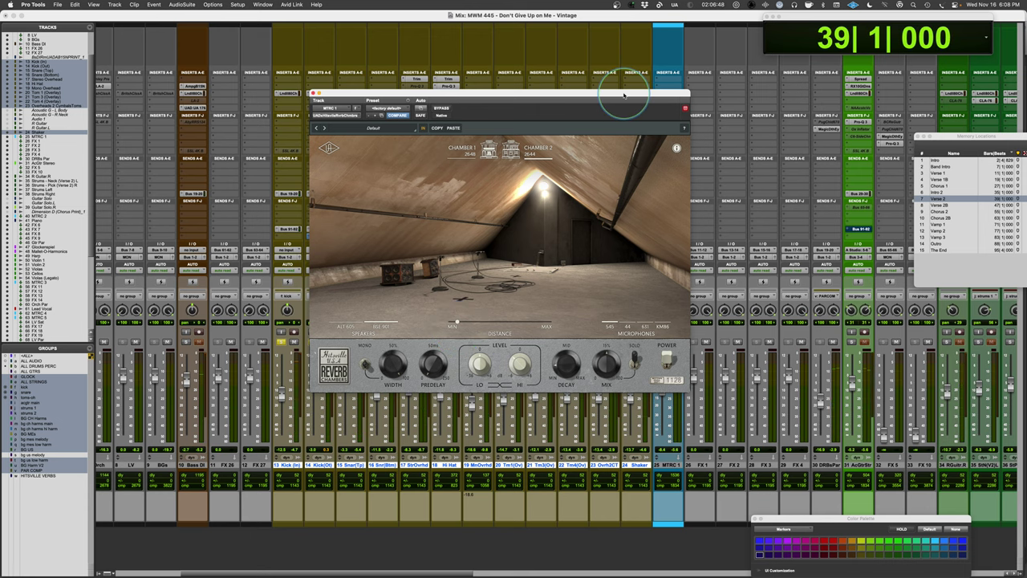
Clear the plug-in window off MTRC 1, switch to the track's UAD-2 Hitsville reverb instance, and play from bar 39
drag(623, 92, 505, 81)
click(670, 130)
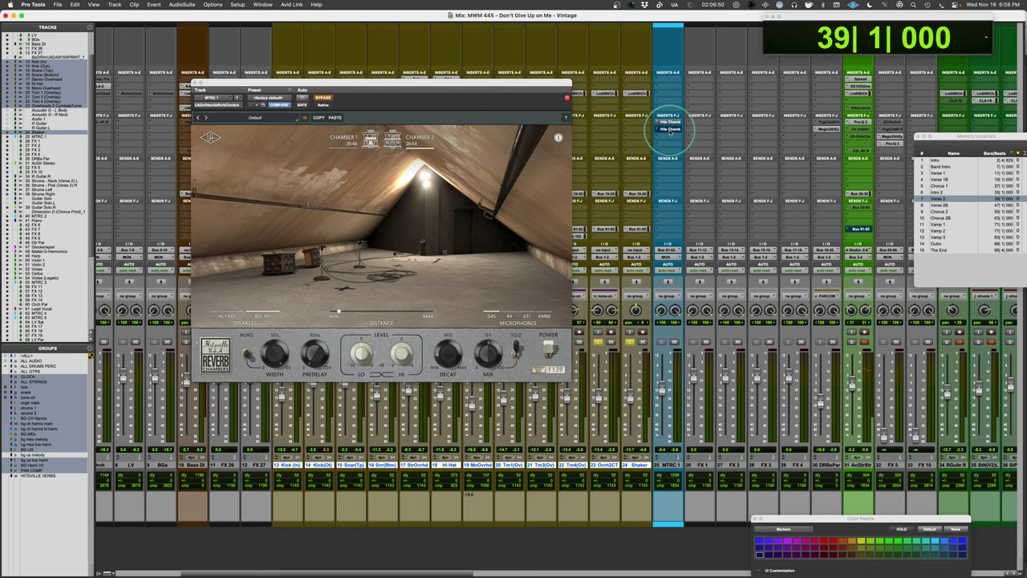
key(space)
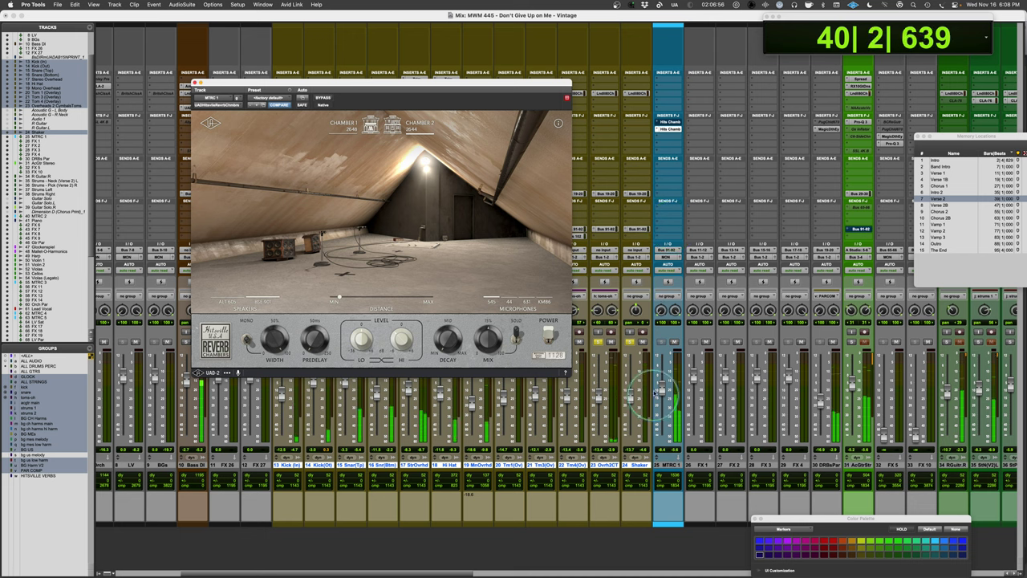
Lower the MTRC 1 fader to about -13.7 dB, compare the drums with its reverb muted and unmuted, and stop playback
mouse_move(652, 395)
mouse_down()
mouse_move(660, 382)
mouse_move(661, 397)
mouse_up()
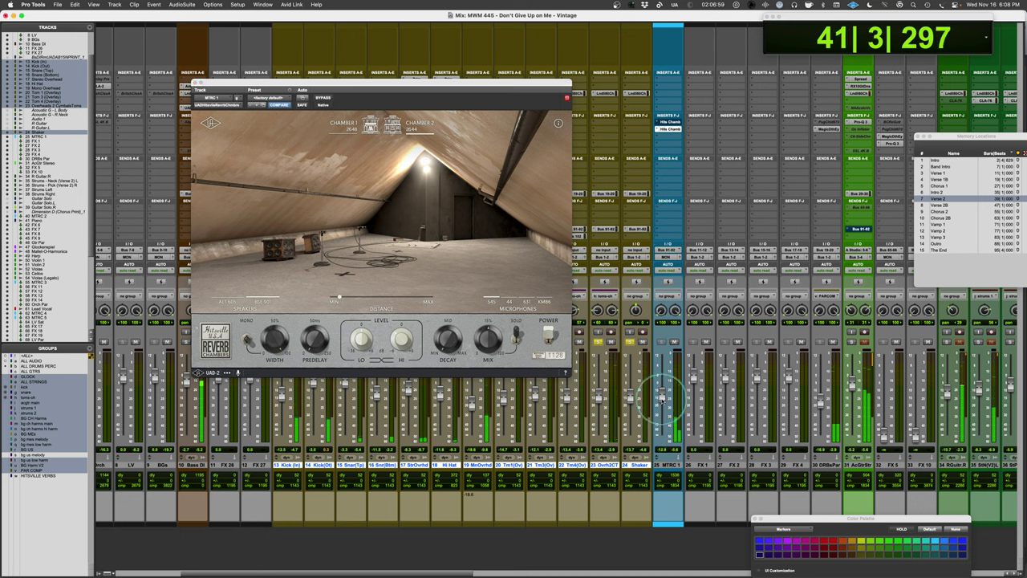
click(674, 341)
click(674, 341)
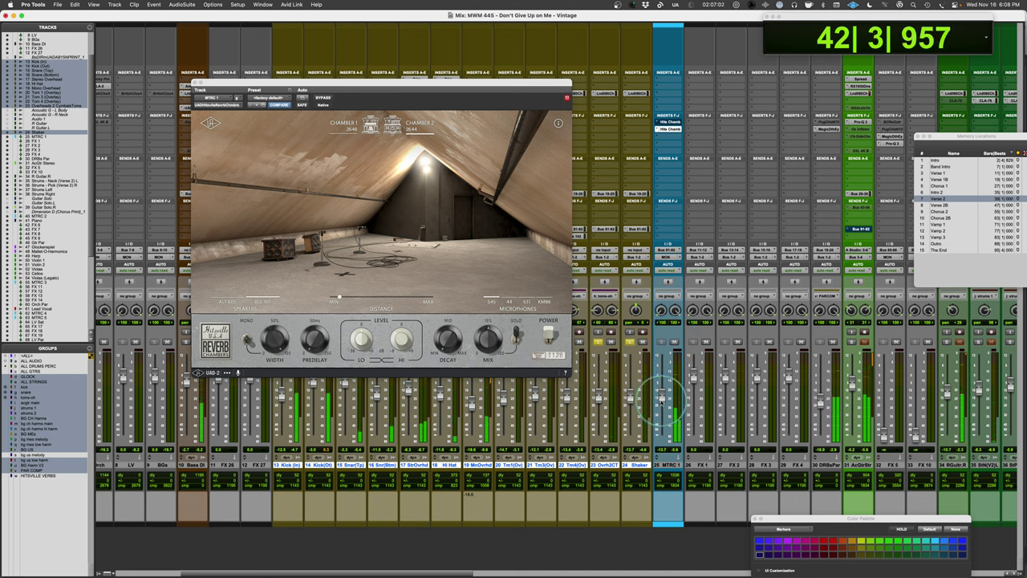
key(space)
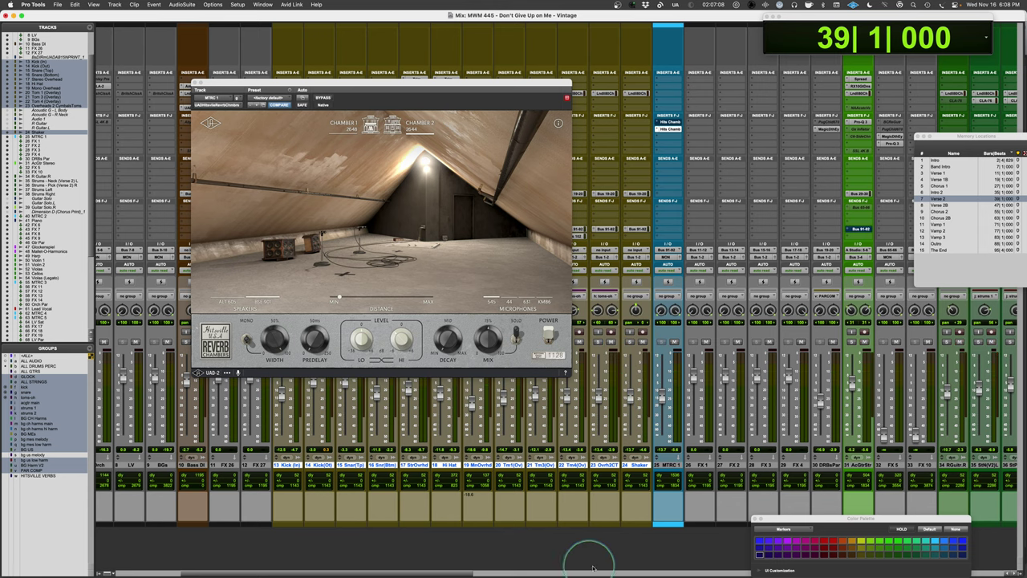
Close the drum reverb window and solo the orchestral tracks from Harp through Violas (Legat)
scroll(598, 556, right, 5)
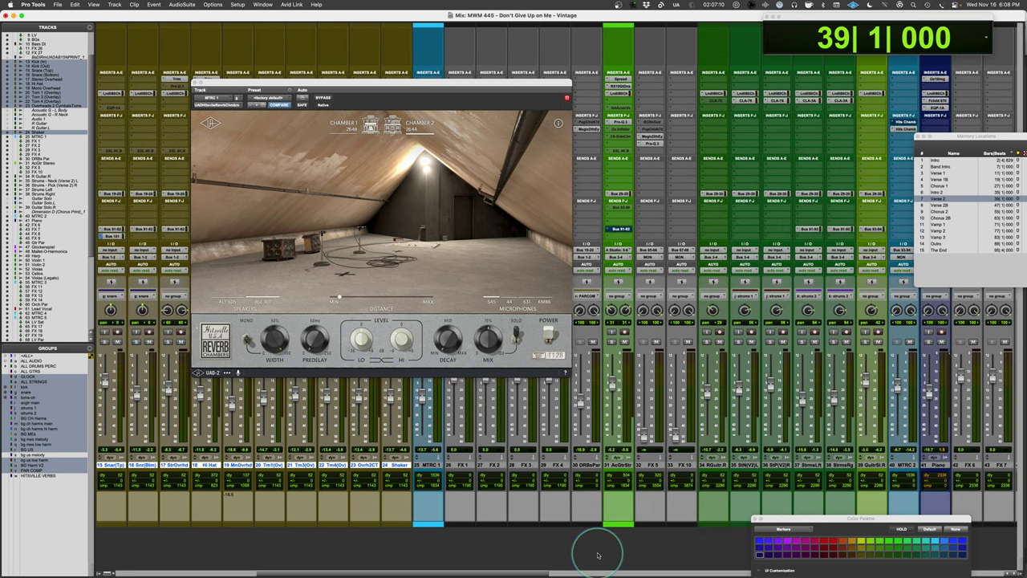
scroll(598, 555, right, 15)
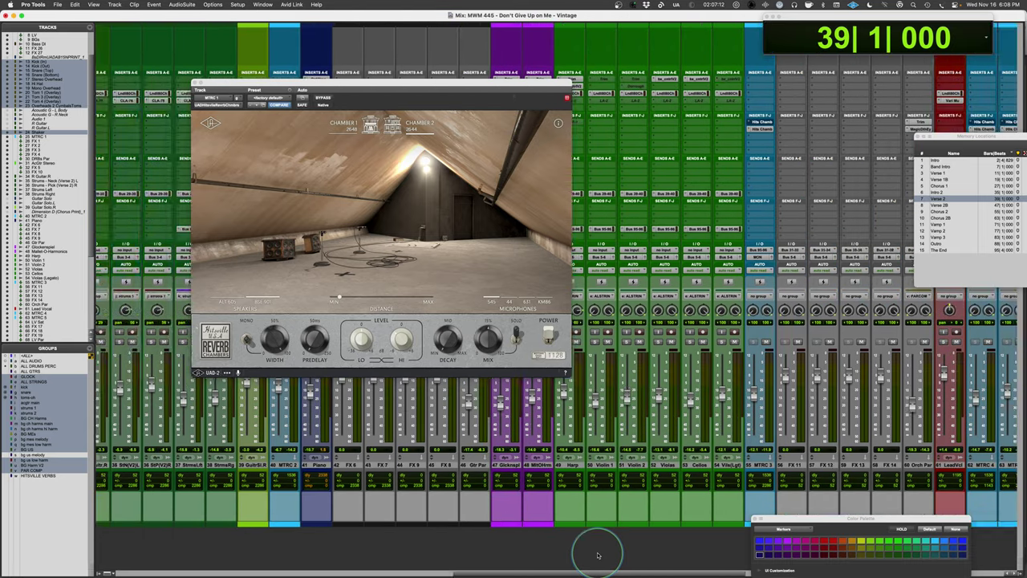
scroll(598, 555, left, 2)
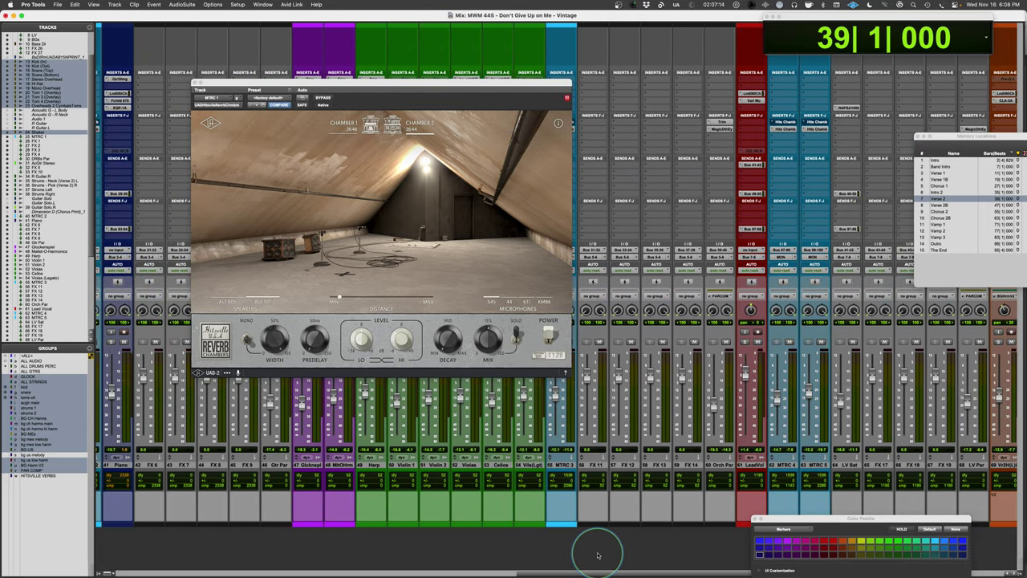
click(194, 83)
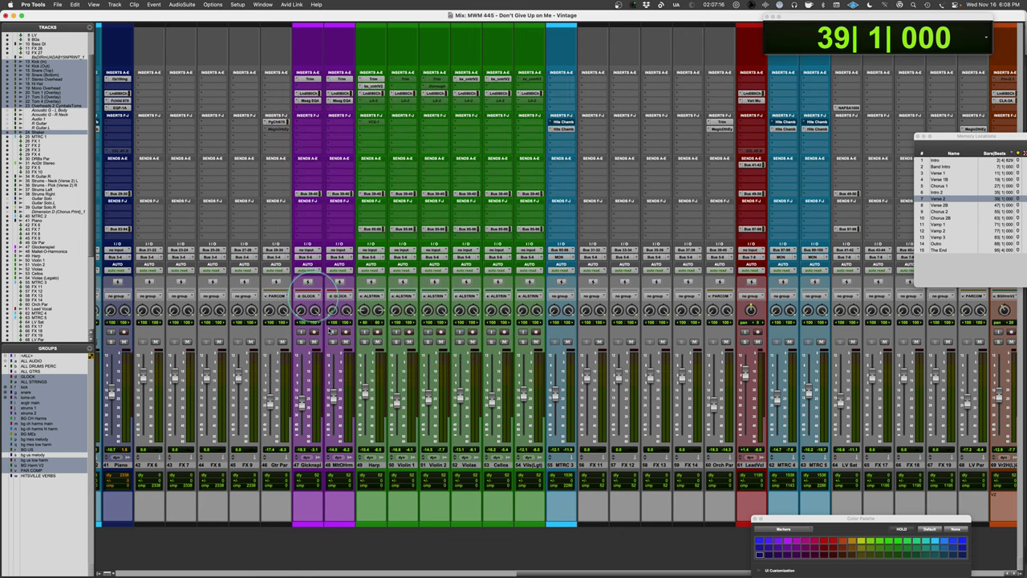
drag(364, 341, 524, 340)
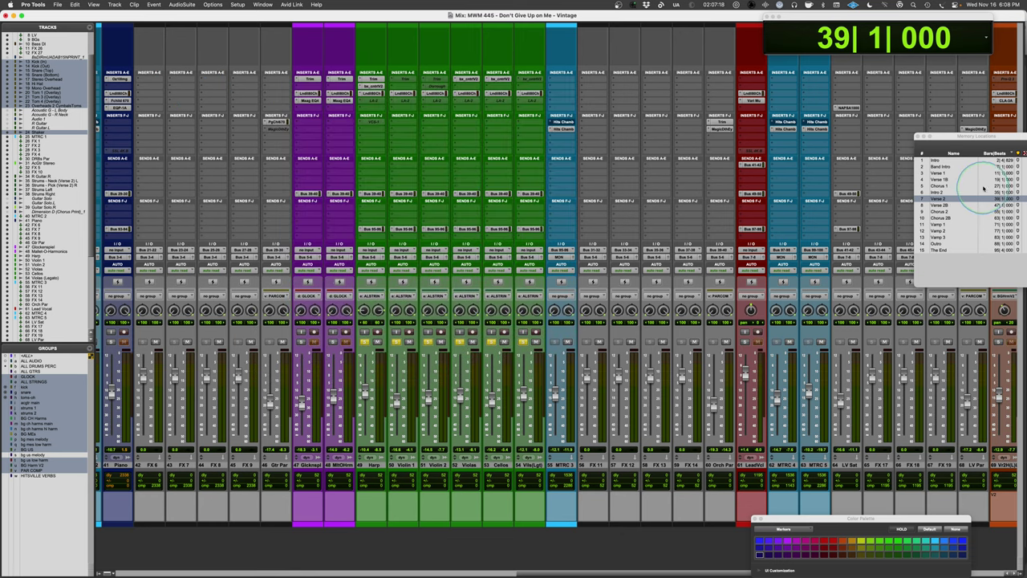
Recall the Chorus 2 marker, start playback just before it from the Edit window's Harp track, and return to the Mix window
click(947, 211)
key(super+equal)
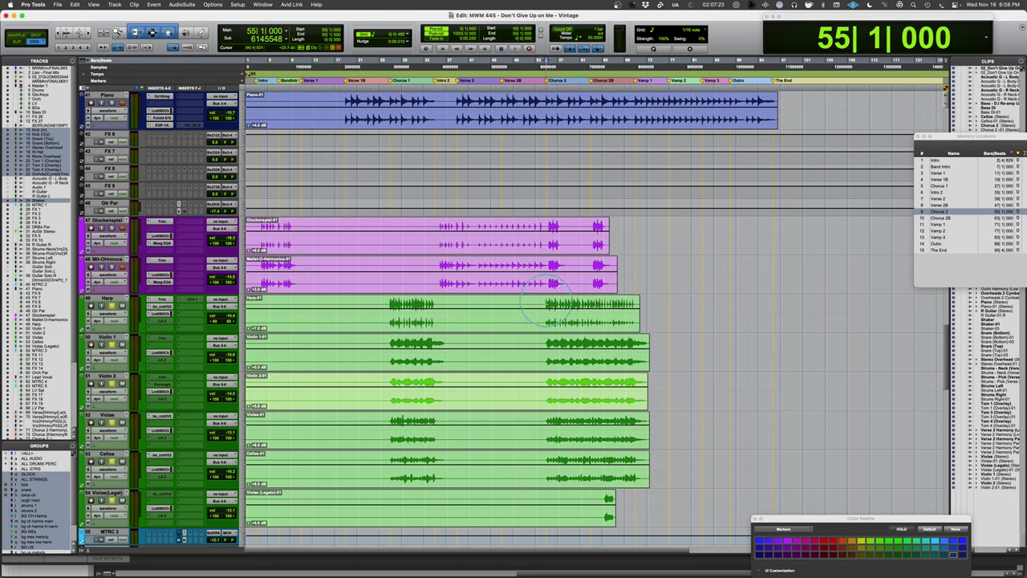
click(542, 304)
key(space)
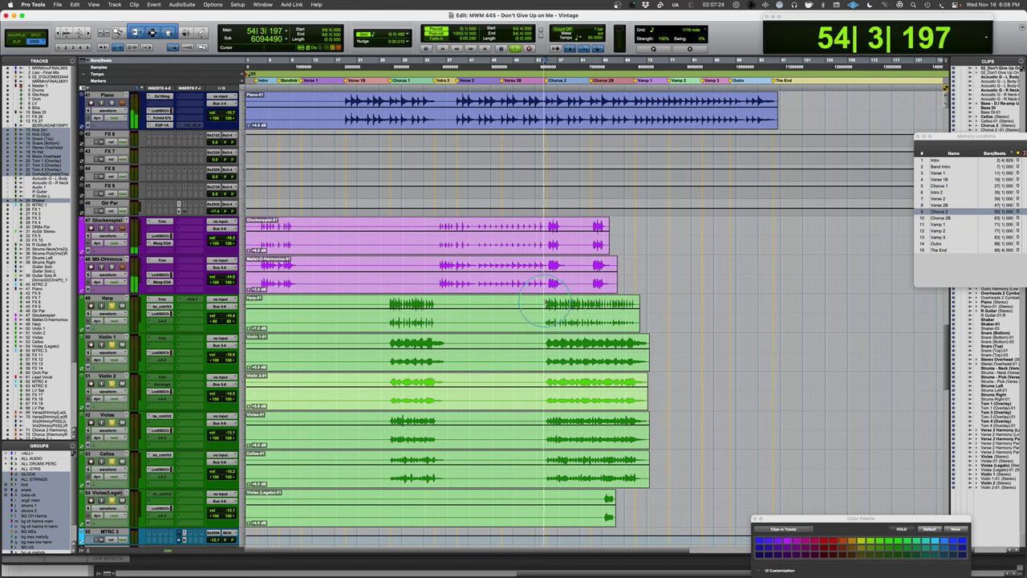
key(super+equal)
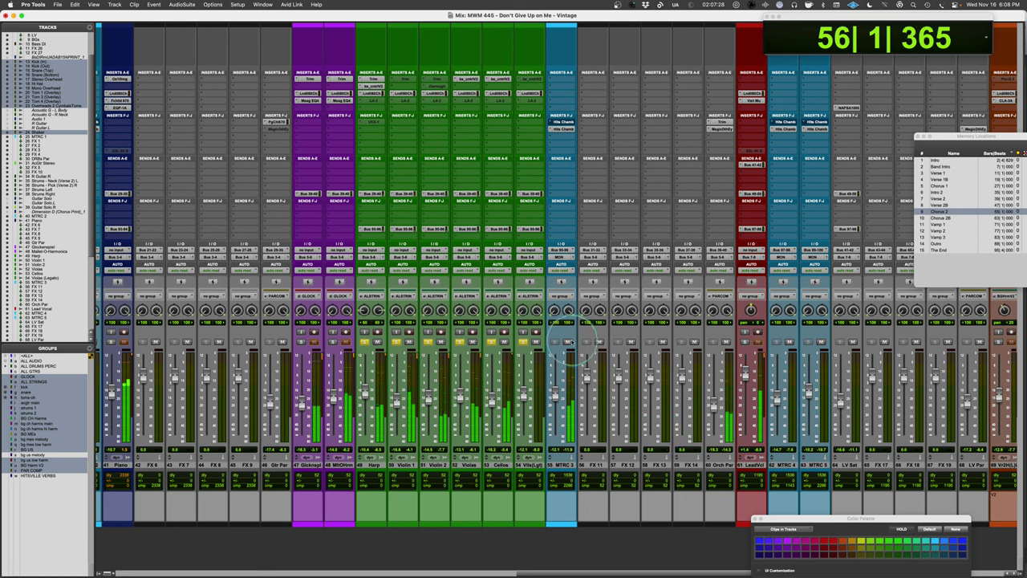
Toggle the mute on the strings' MTRC 3 reverb track to compare, and raise its fader
click(567, 342)
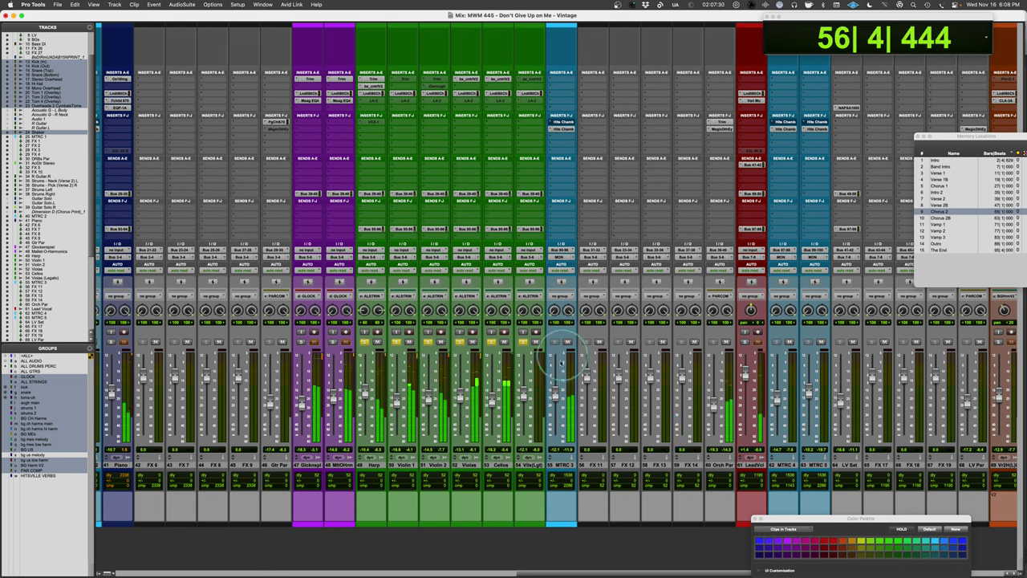
drag(555, 393, 555, 377)
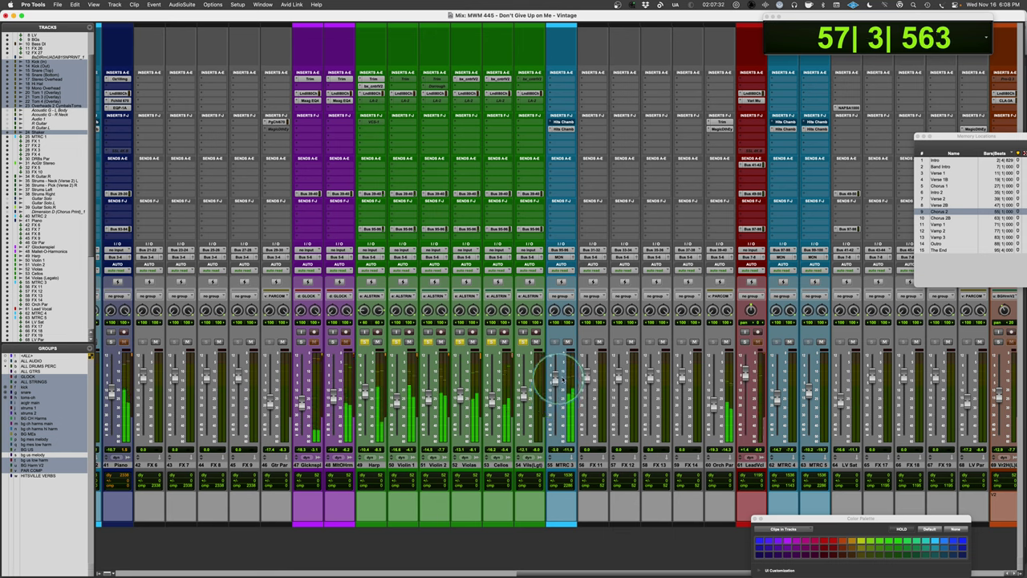
Open the Hitsville reverb on MTRC 3, select the 44 microphone, and raise the distance to MAX
click(563, 122)
drag(513, 89, 613, 98)
mouse_move(610, 325)
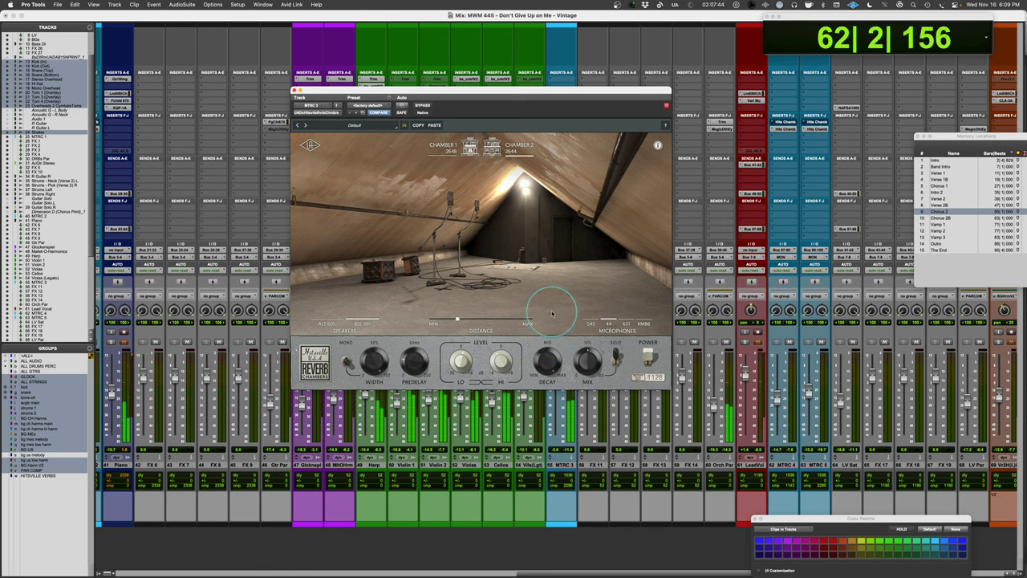
drag(457, 319, 531, 319)
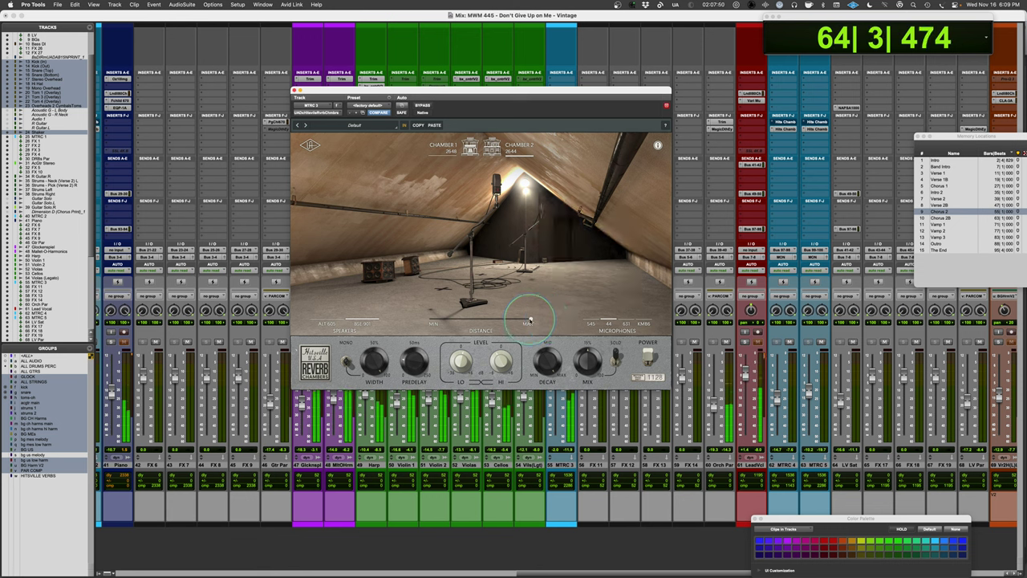
Switch the strings' chamber to the ALT 605 speakers, settle on the 631 microphone, and stop playback
mouse_move(325, 324)
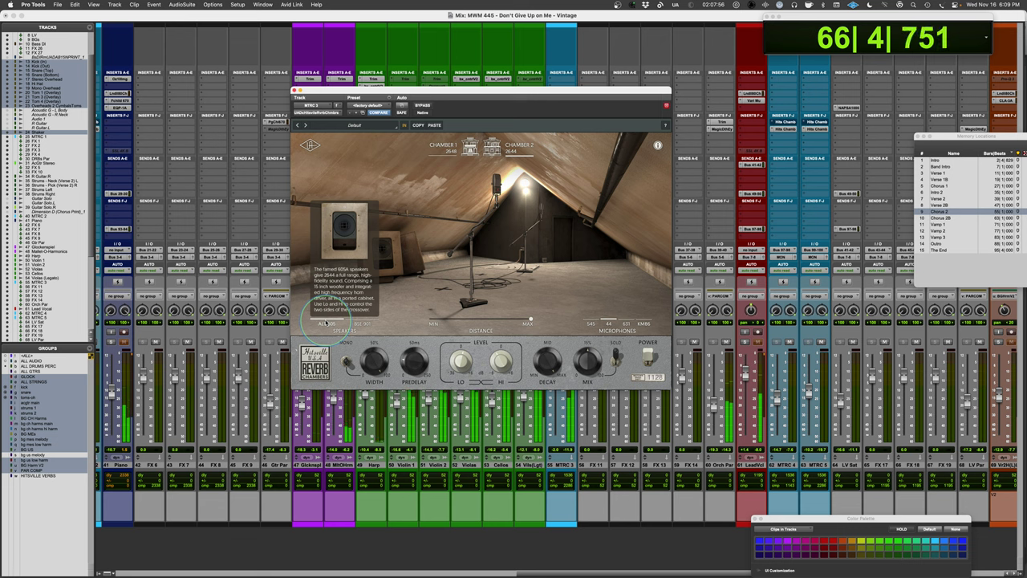
mouse_move(644, 315)
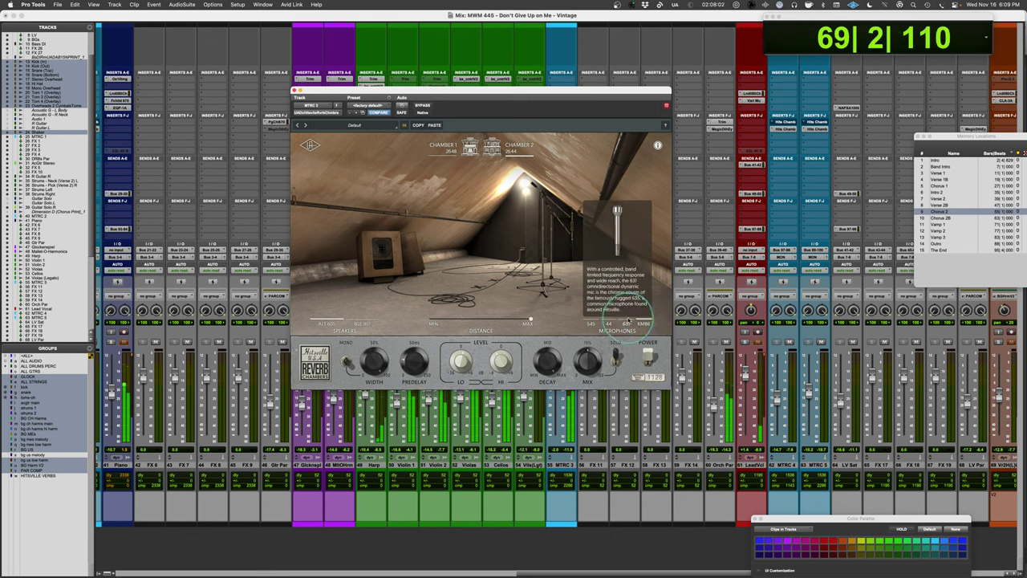
click(628, 320)
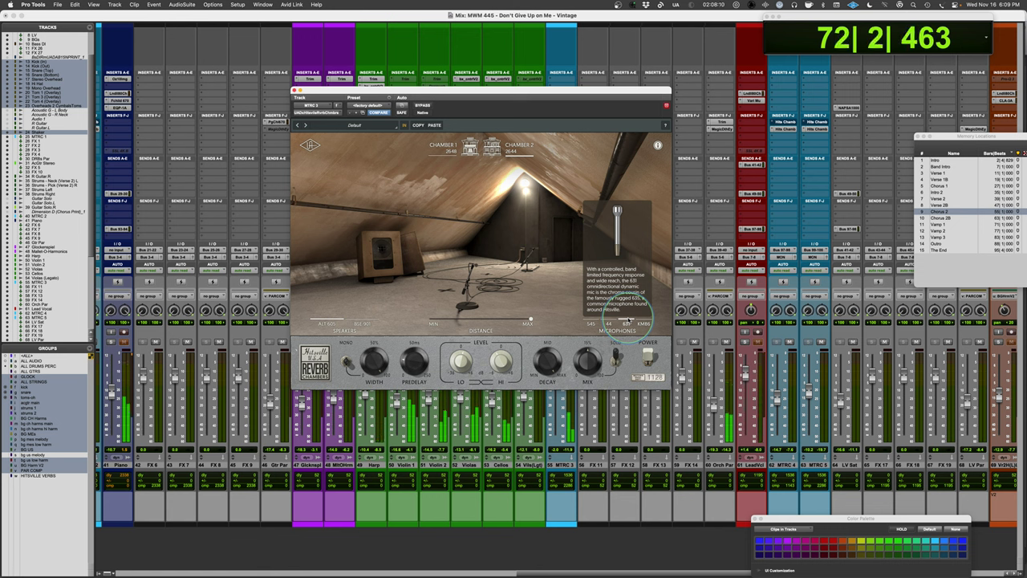
key(space)
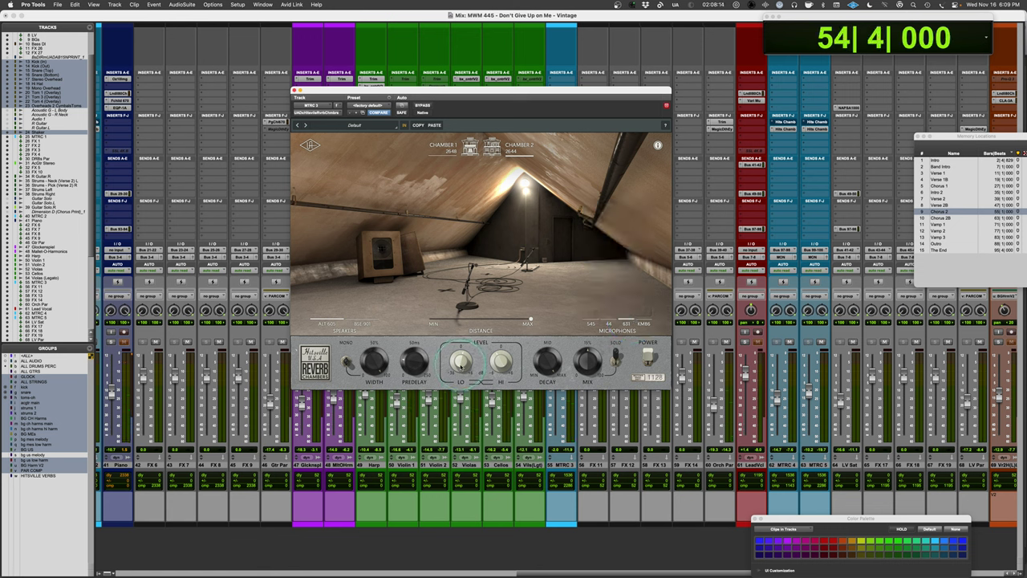
Play the strings from just before bar 55 with the ALT 605 speakers, and replay them with the smaller speaker pair selected
key(space)
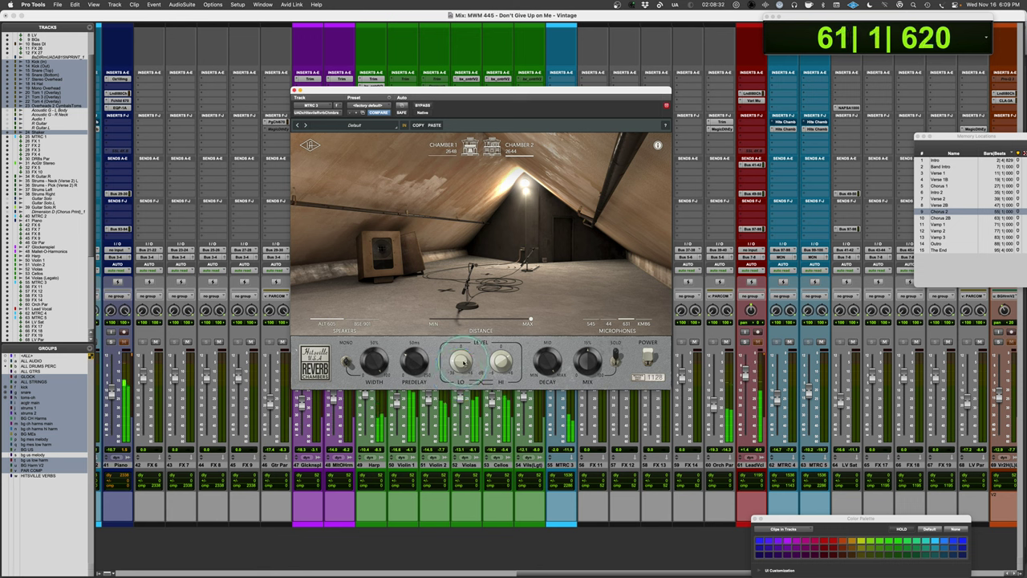
key(space)
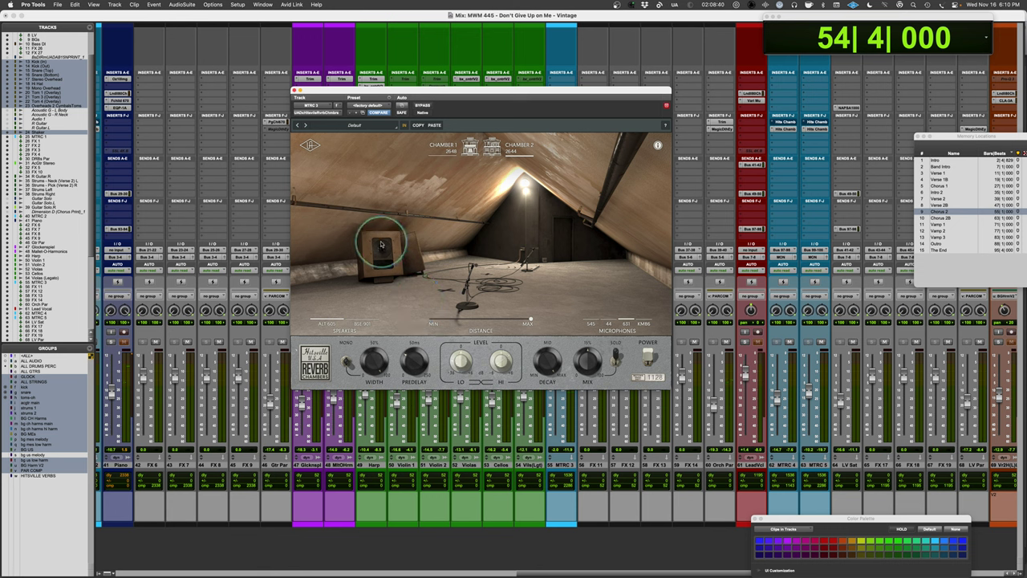
mouse_move(363, 323)
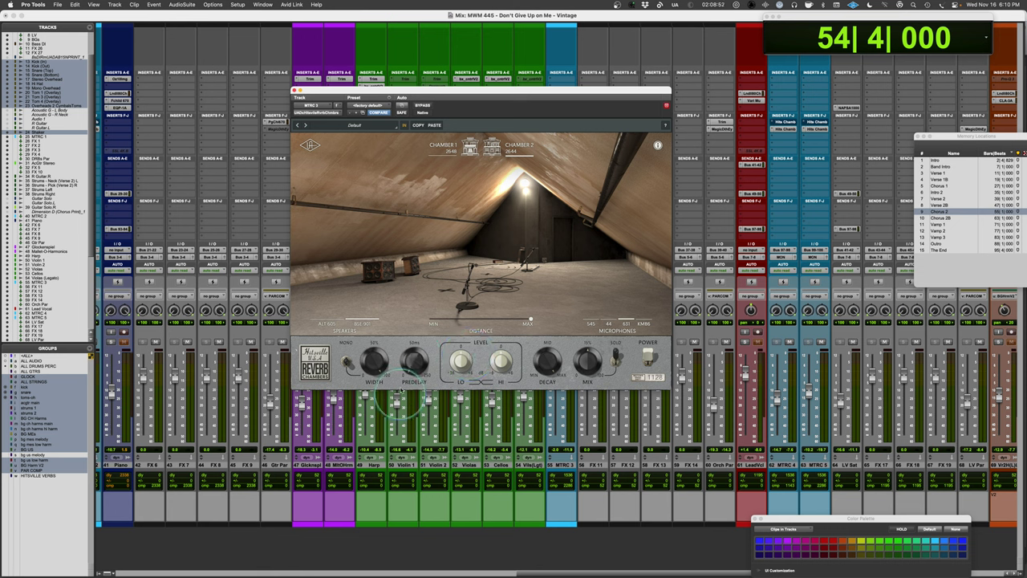
key(space)
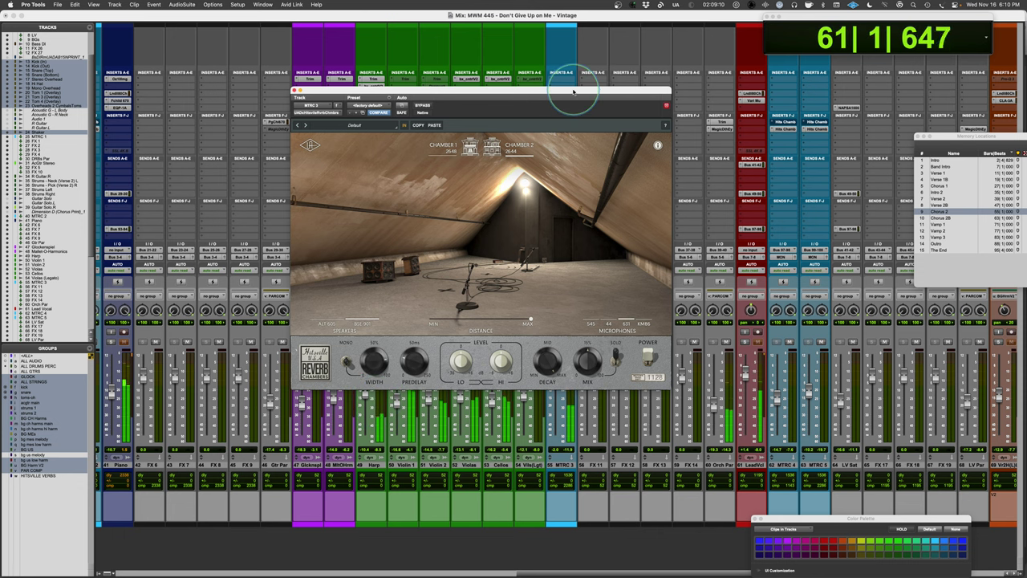
Move the reverb window off MTRC 3, mute the track briefly to compare, lower its fader, and stop playback
drag(571, 90, 456, 20)
click(567, 342)
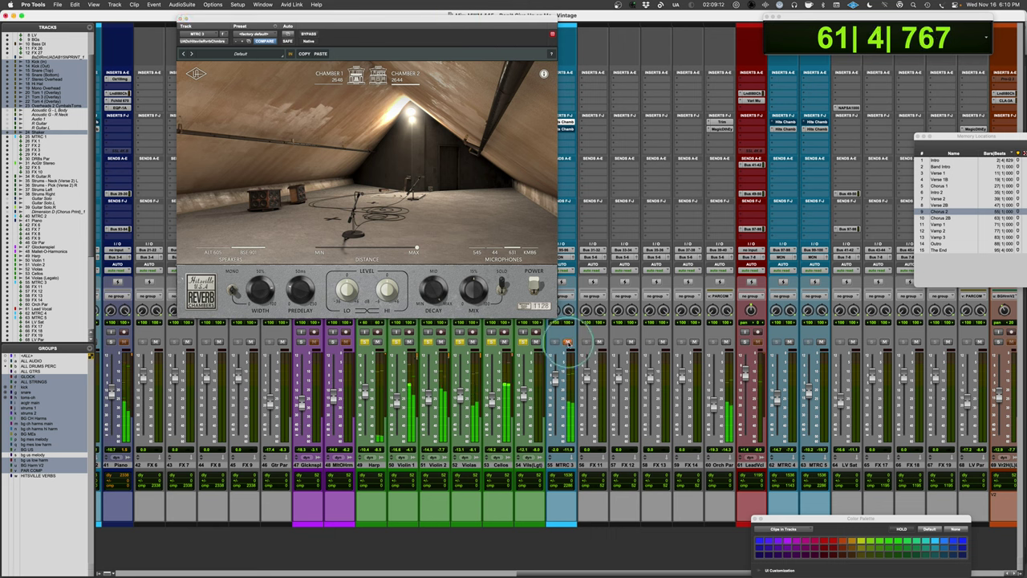
drag(555, 376, 554, 393)
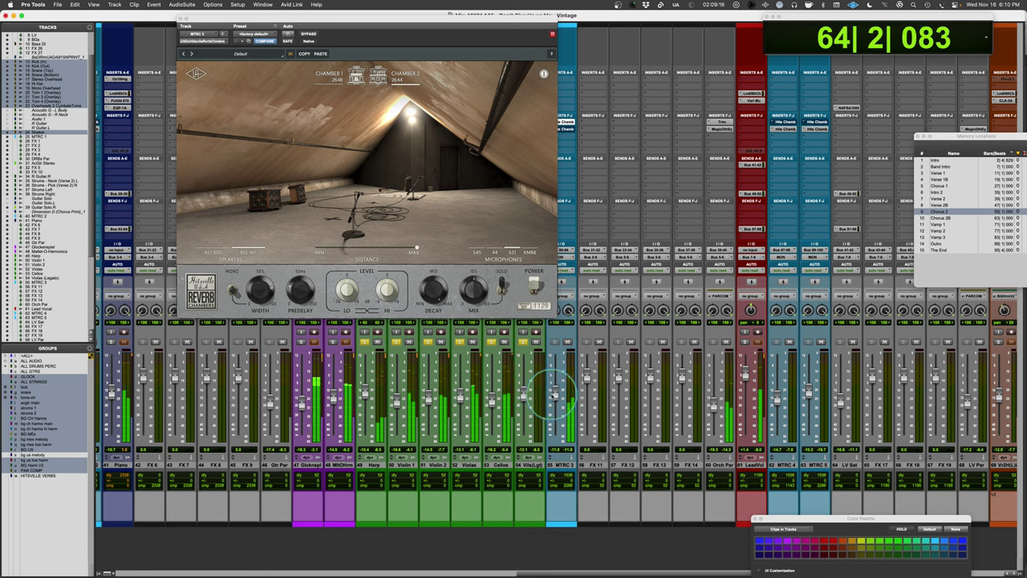
key(space)
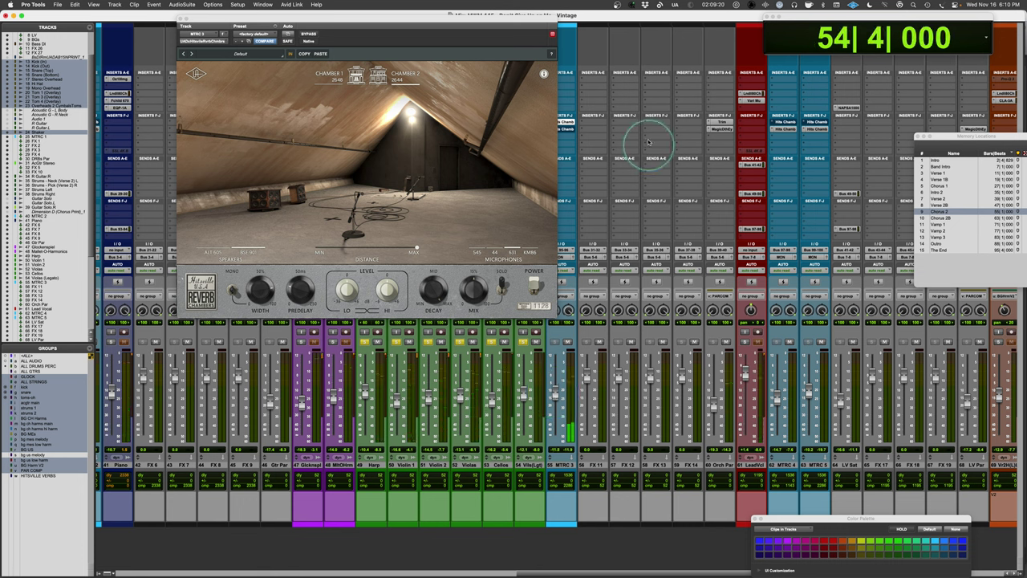
On MTRC 3, bypass the first Hitsville reverb and activate the second, start playback, and open the second reverb's window
super+click(565, 129)
super+click(566, 128)
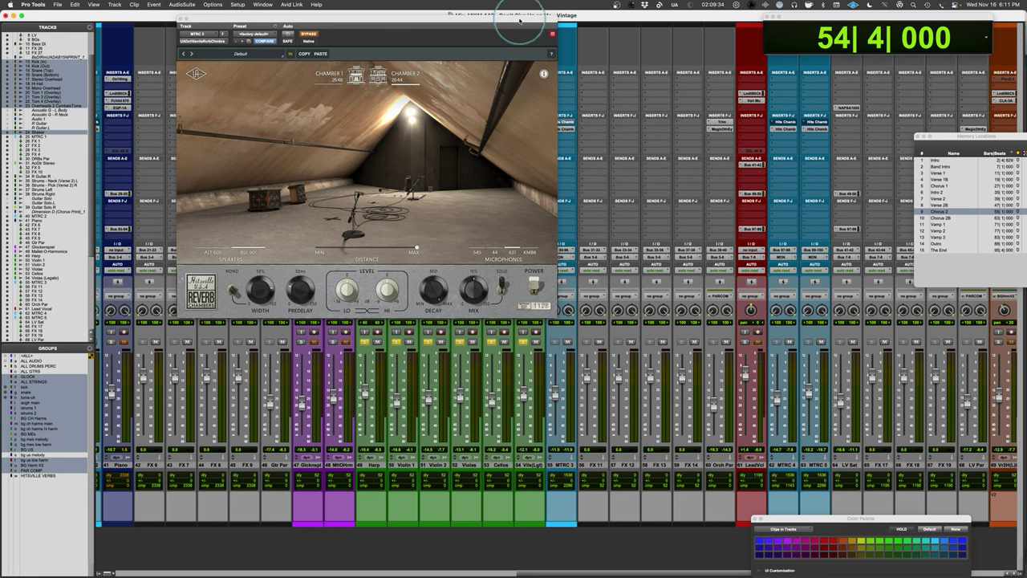
drag(521, 22, 478, 20)
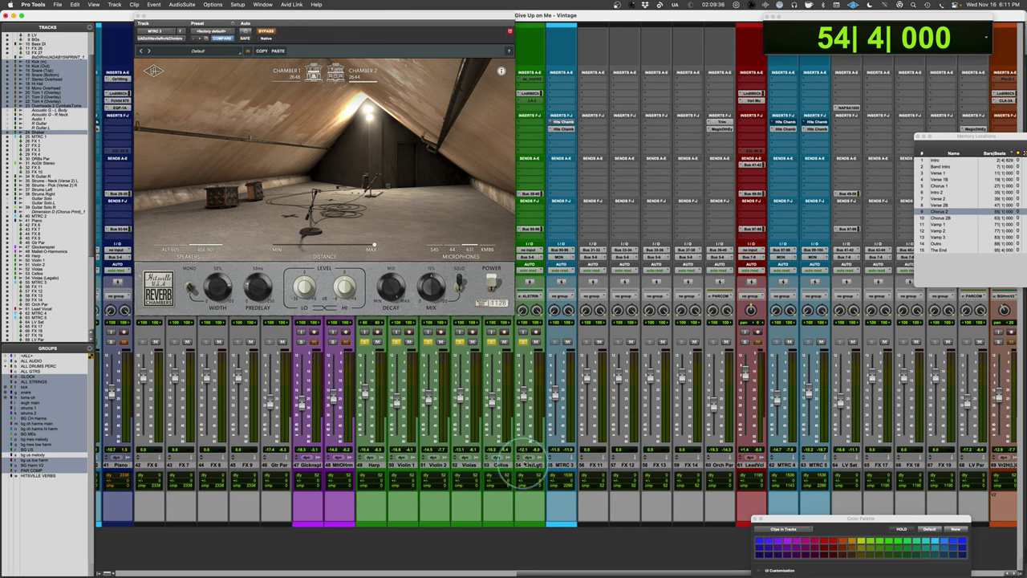
key(space)
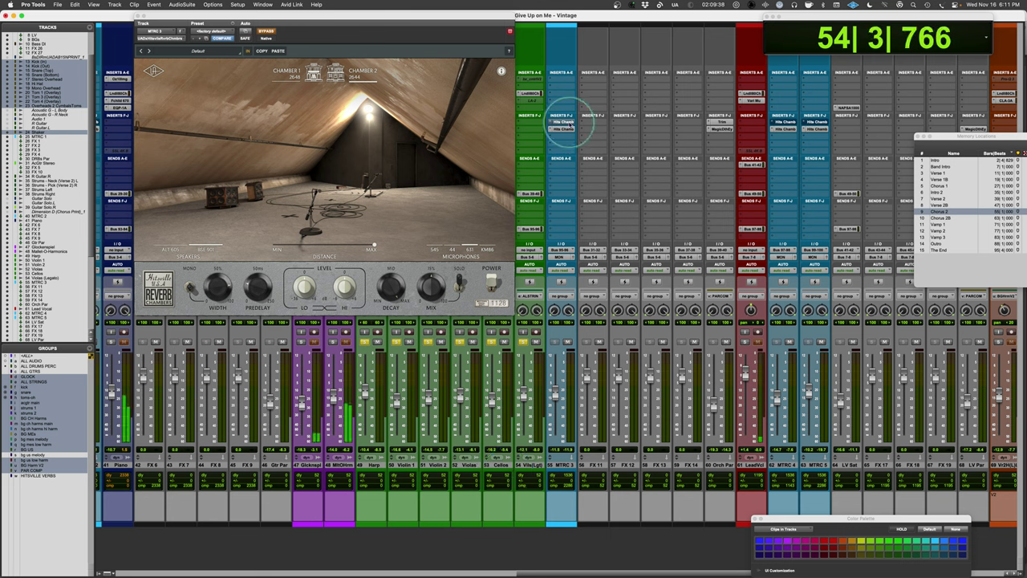
click(564, 128)
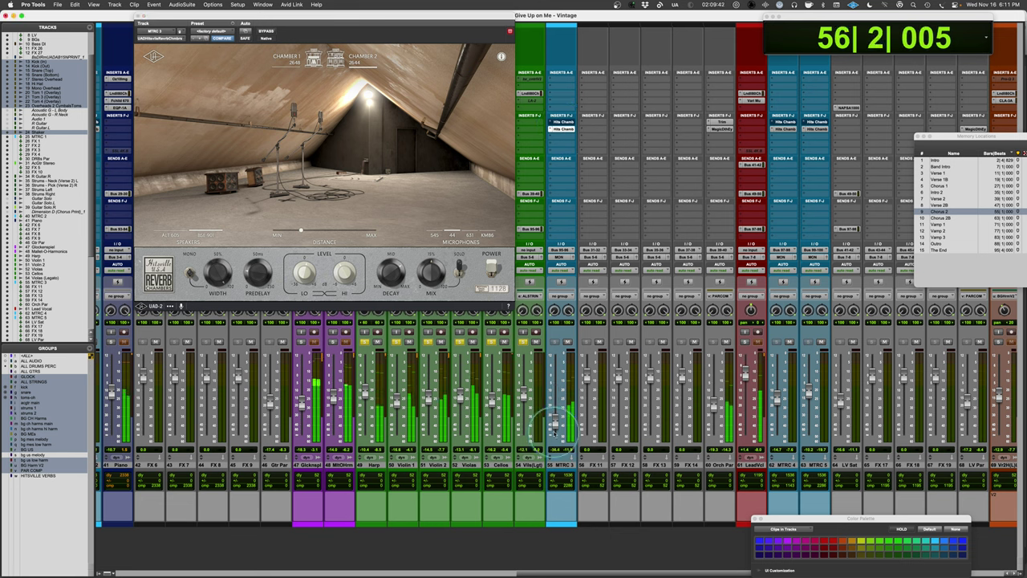
Adjust the MTRC 3 fader with a brief mute comparison, and replay the strings through the second reverb's 44 microphone setting
mouse_move(554, 391)
mouse_down()
mouse_move(560, 379)
mouse_move(556, 399)
mouse_up()
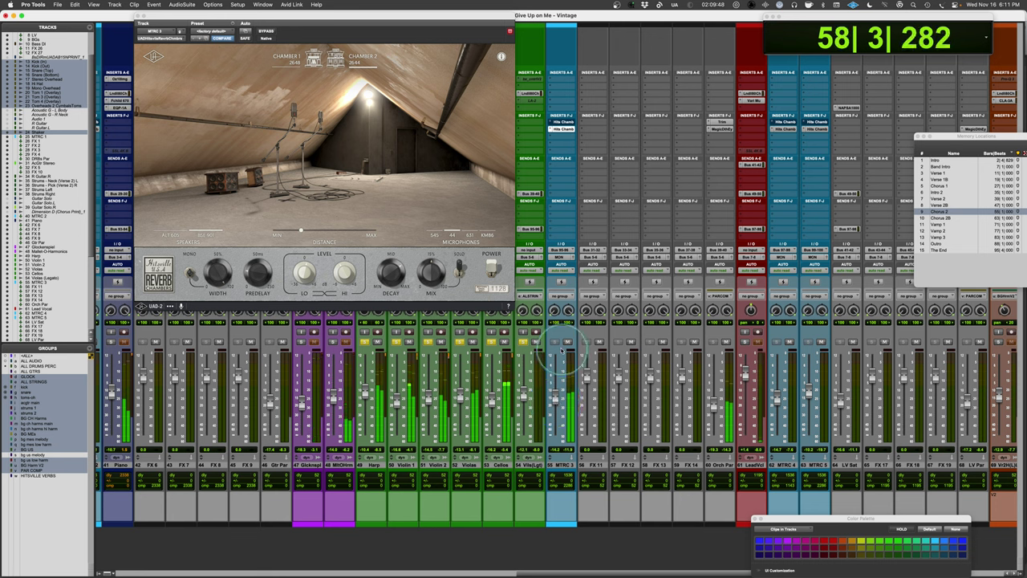
click(567, 342)
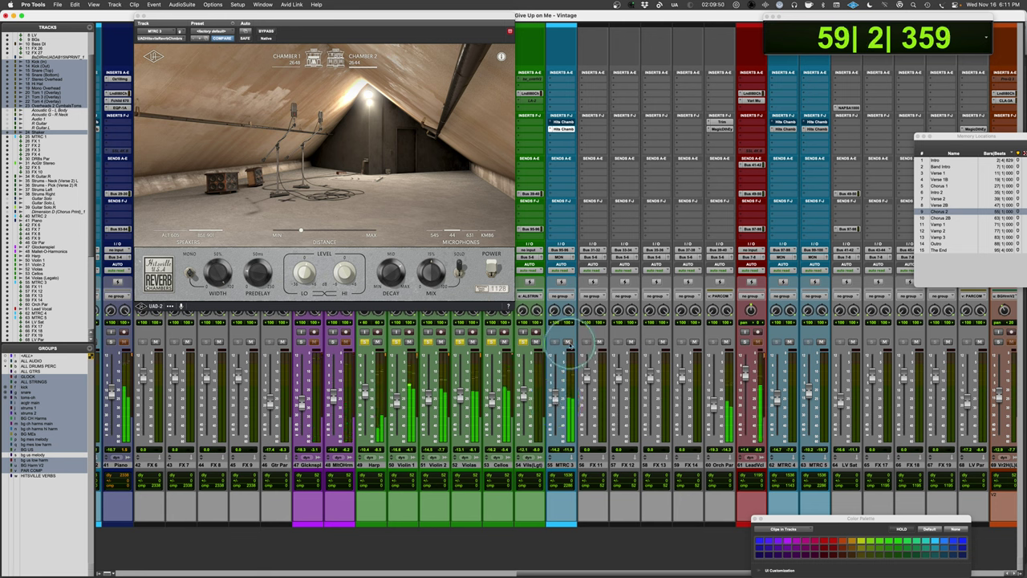
click(554, 399)
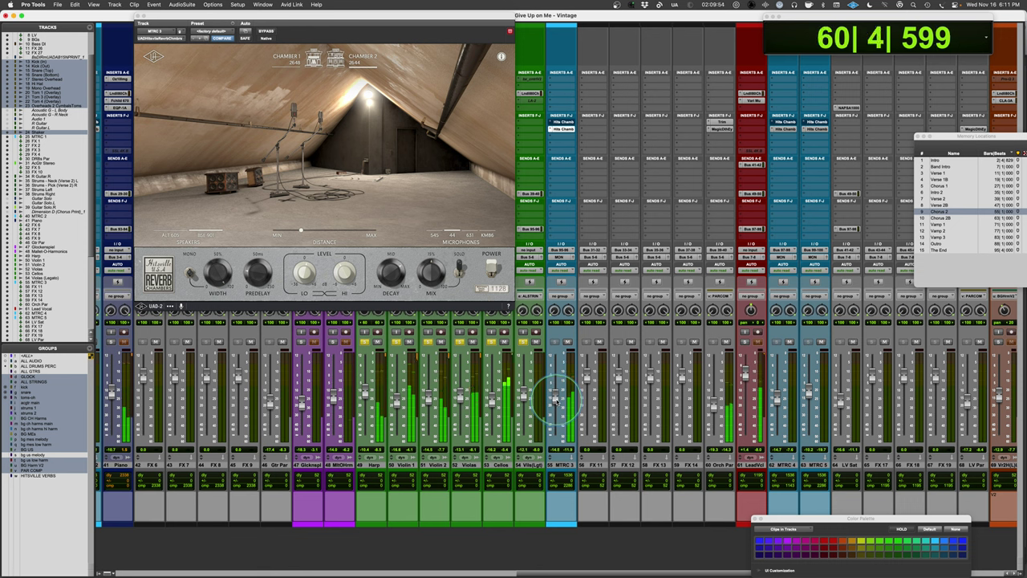
key(space)
click(341, 265)
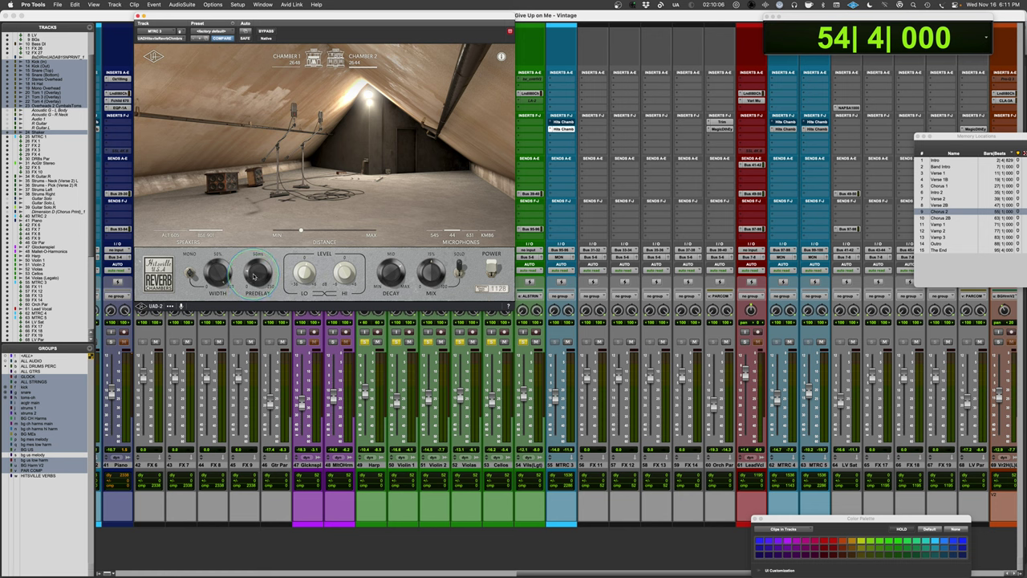
key(space)
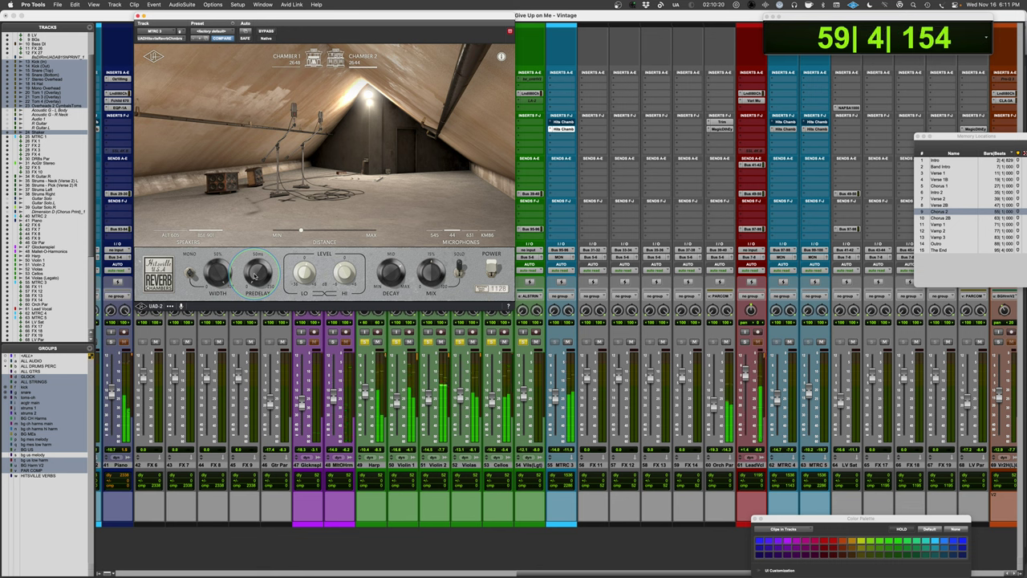
key(space)
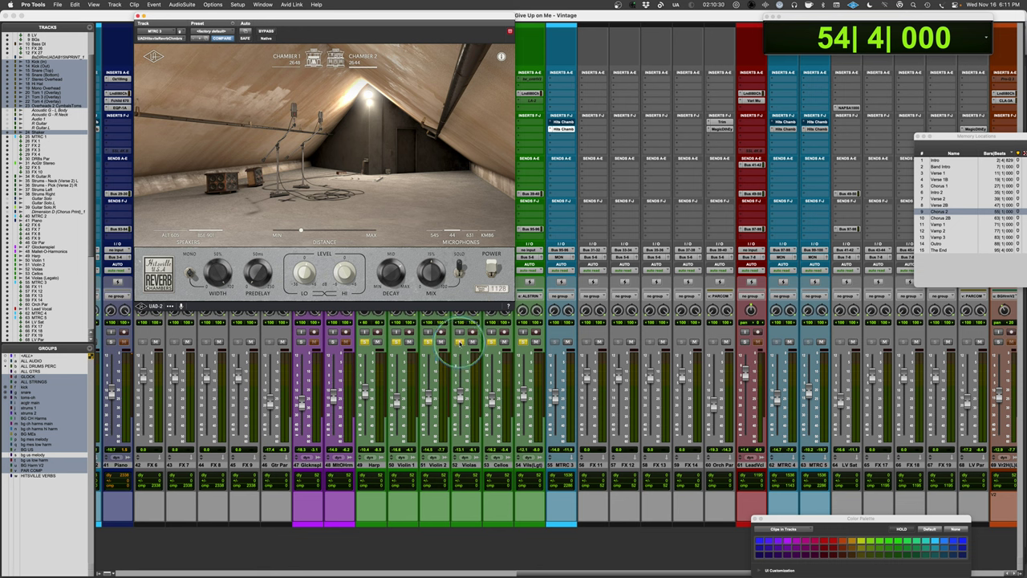
Solo the lead vocal instead of the strings, and audition it with the second Hitsville reverb on MTRC 4 open
click(458, 344)
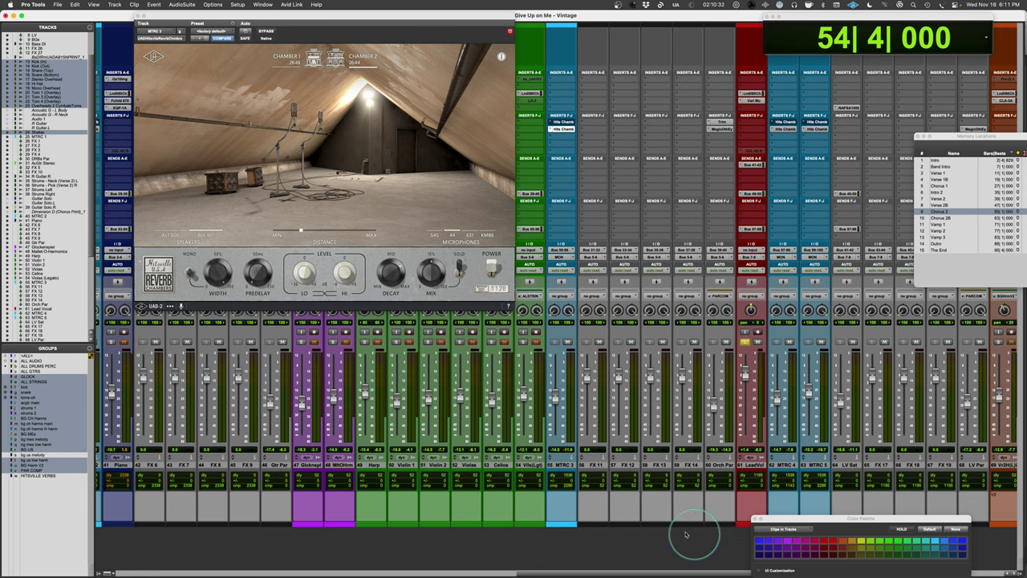
scroll(669, 523, right, 6)
scroll(669, 524, right, 1)
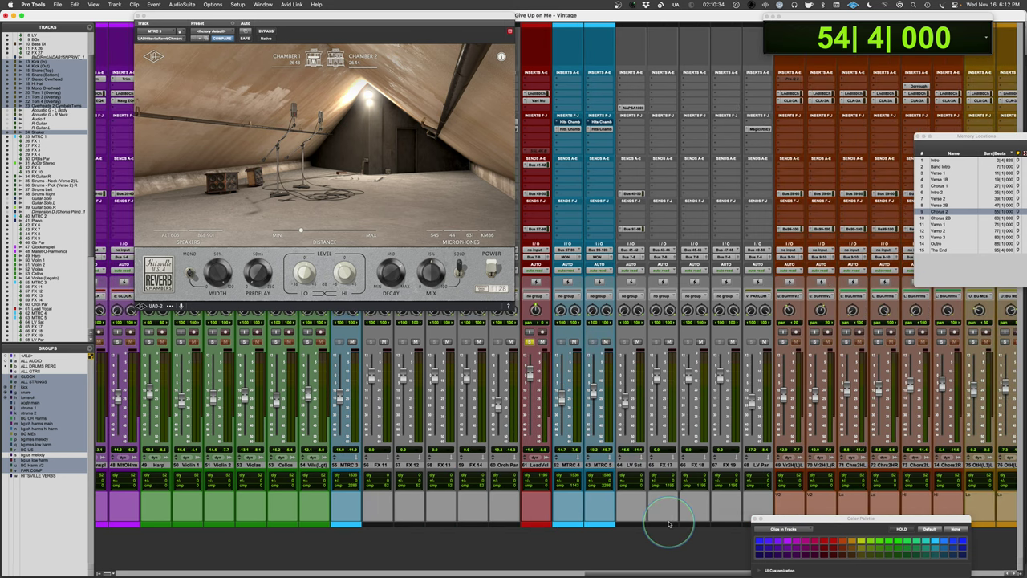
click(569, 130)
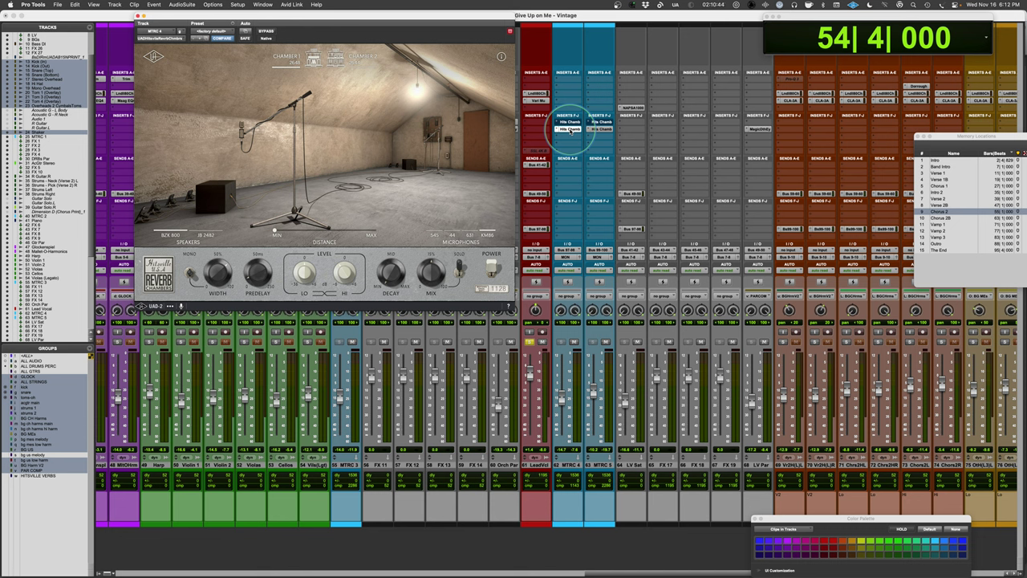
key(space)
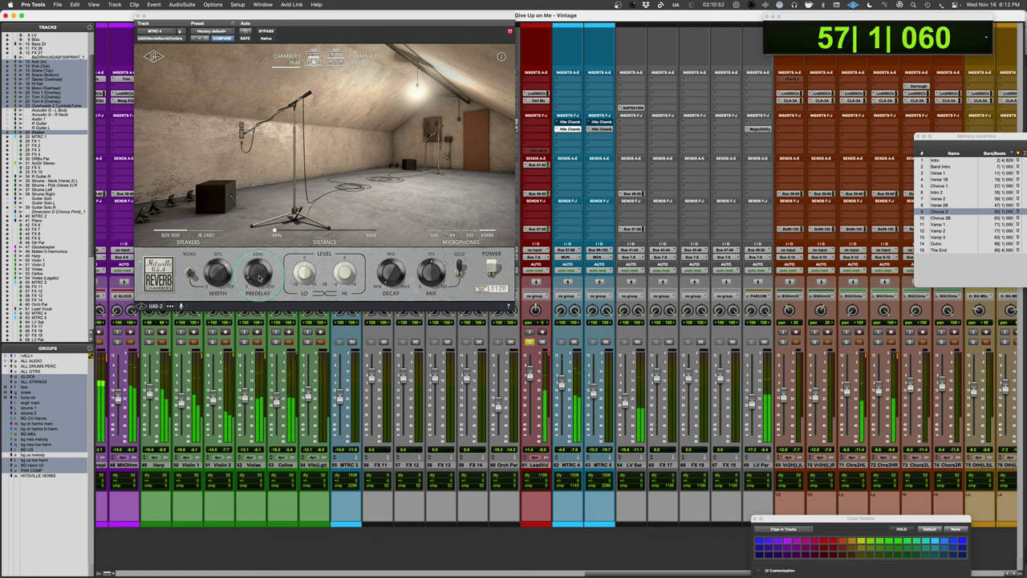
key(space)
Swap MTRC 4 to its first Hitsville reverb, play the lead vocal, and select the 545 microphone
super+click(568, 128)
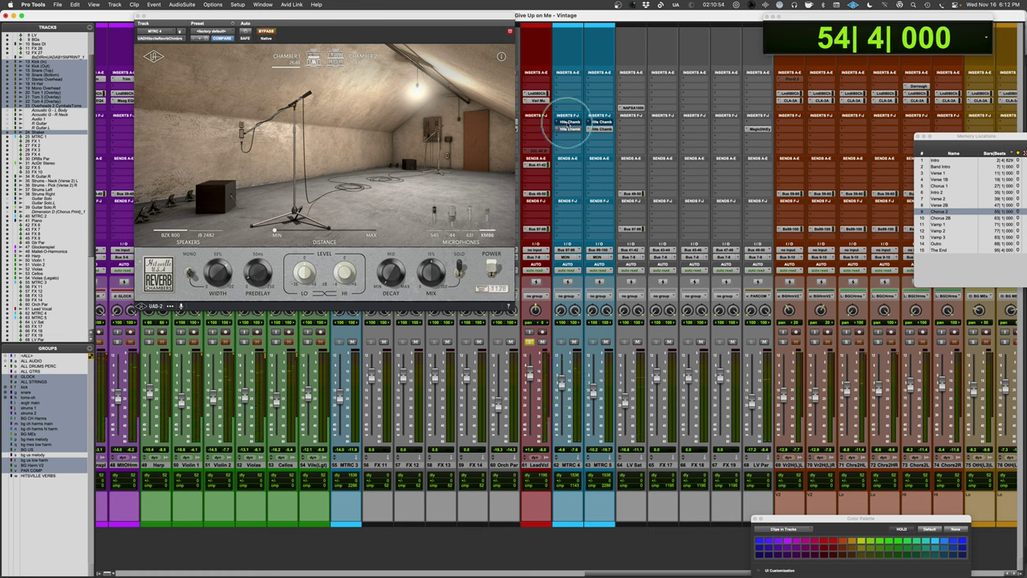
super+click(568, 121)
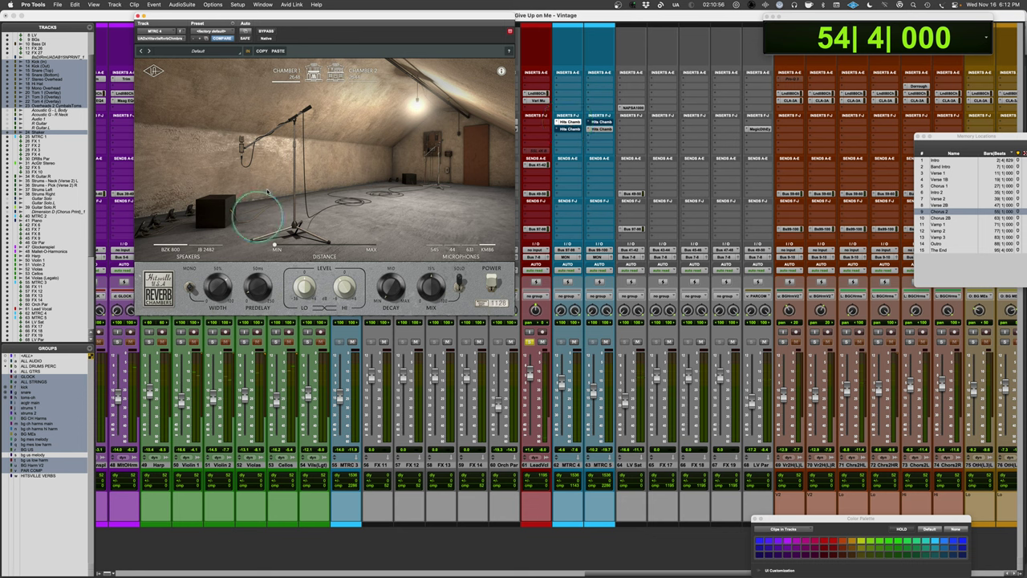
key(space)
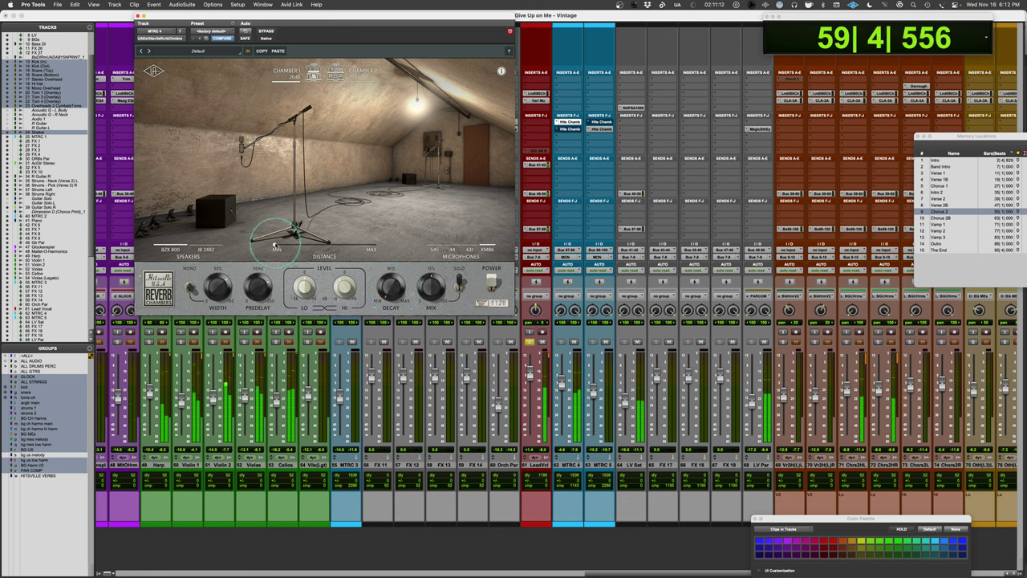
click(430, 243)
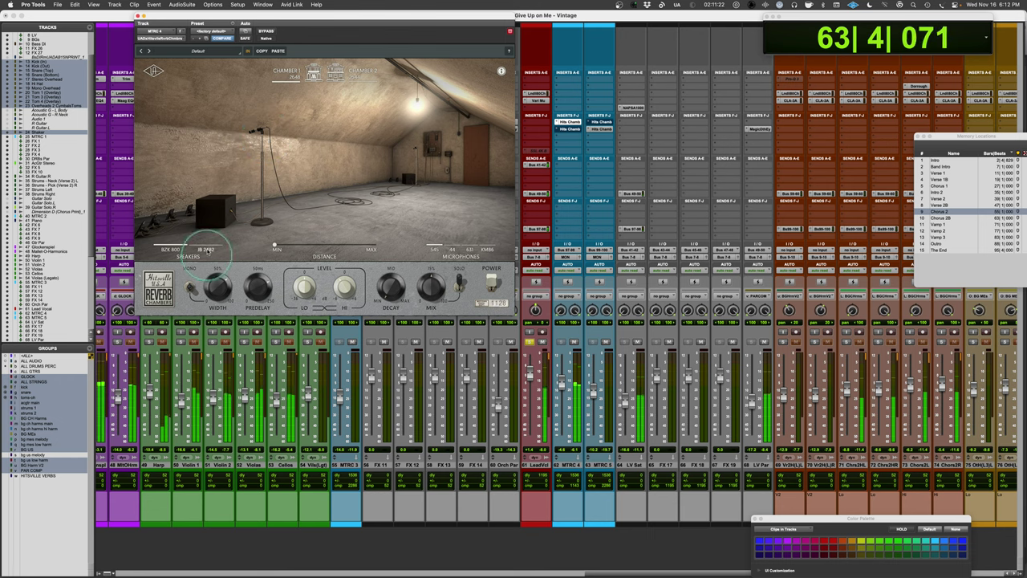
Switch the vocal chamber's speakers to JB 2482, adjust the width, and restart playback briefly from just before bar 55
mouse_move(205, 248)
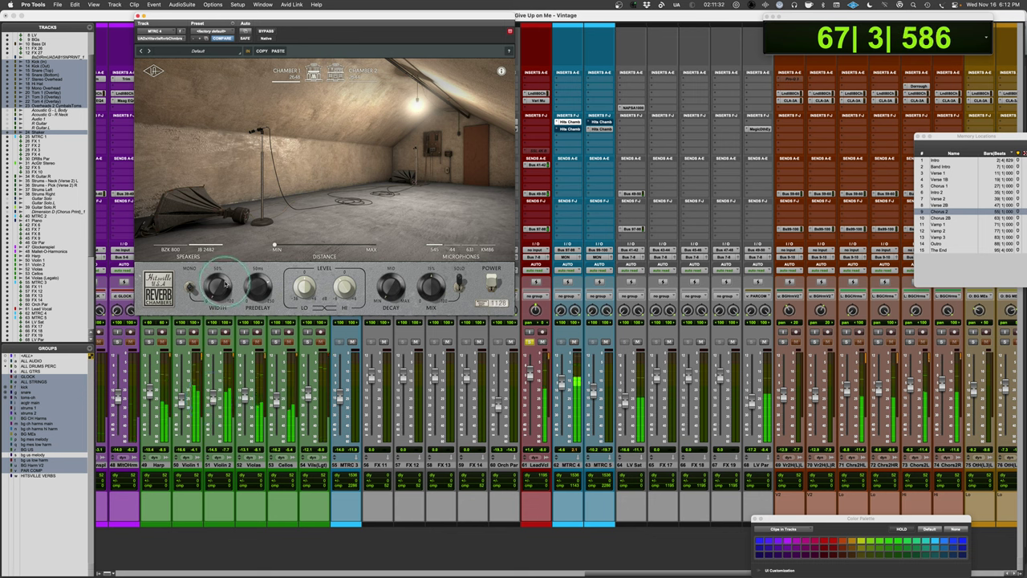
drag(225, 286, 210, 291)
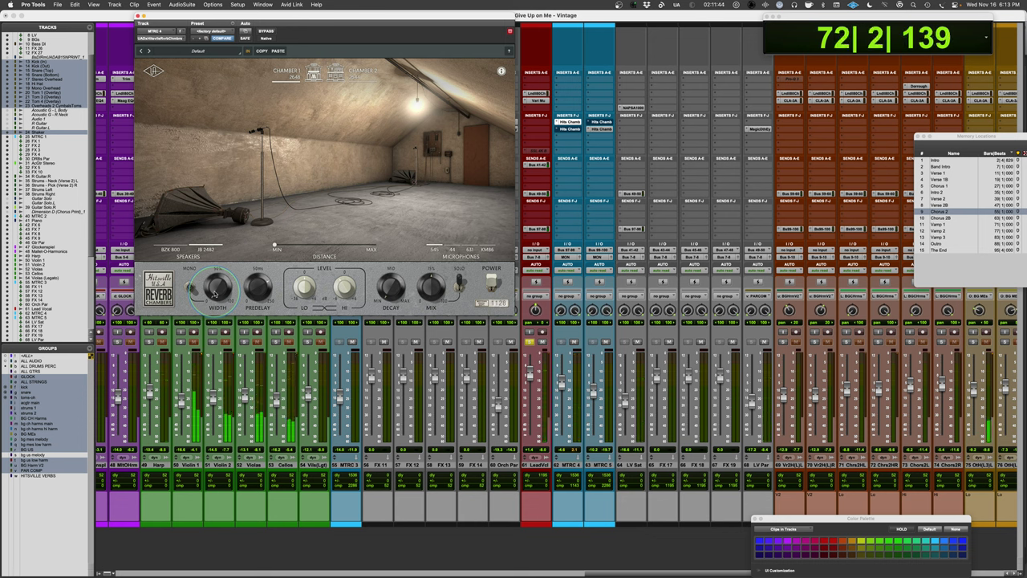
key(space)
key(space)
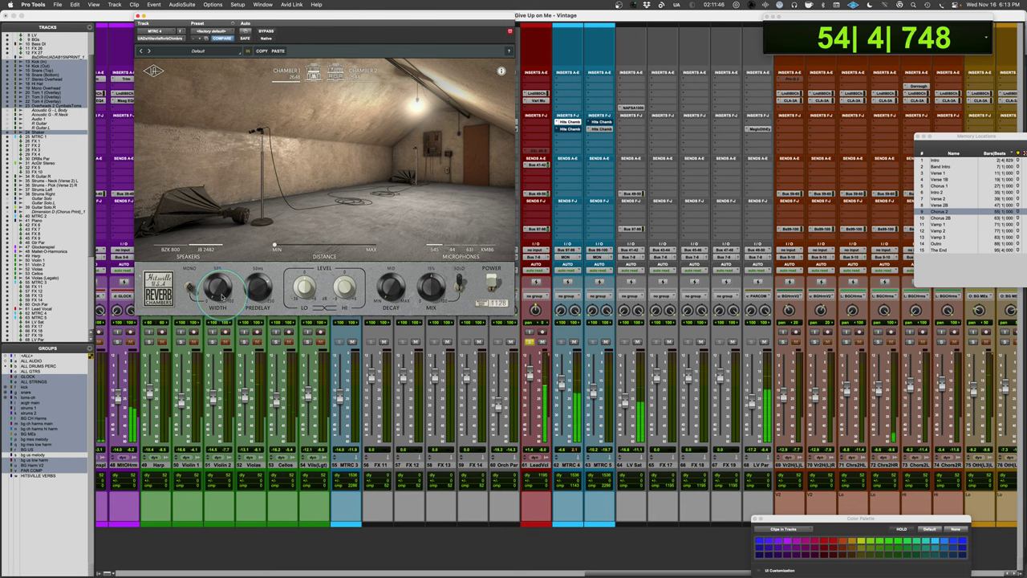
key(space)
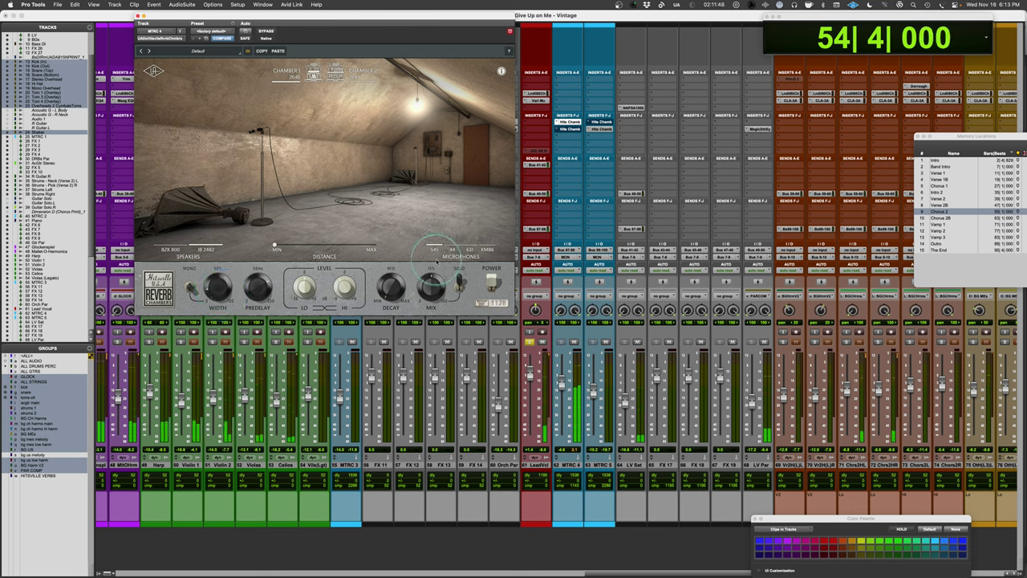
Select the 44 microphone at about midway between MIN and MAX distance, and raise the MTRC 4 fader during playback
click(483, 245)
click(452, 247)
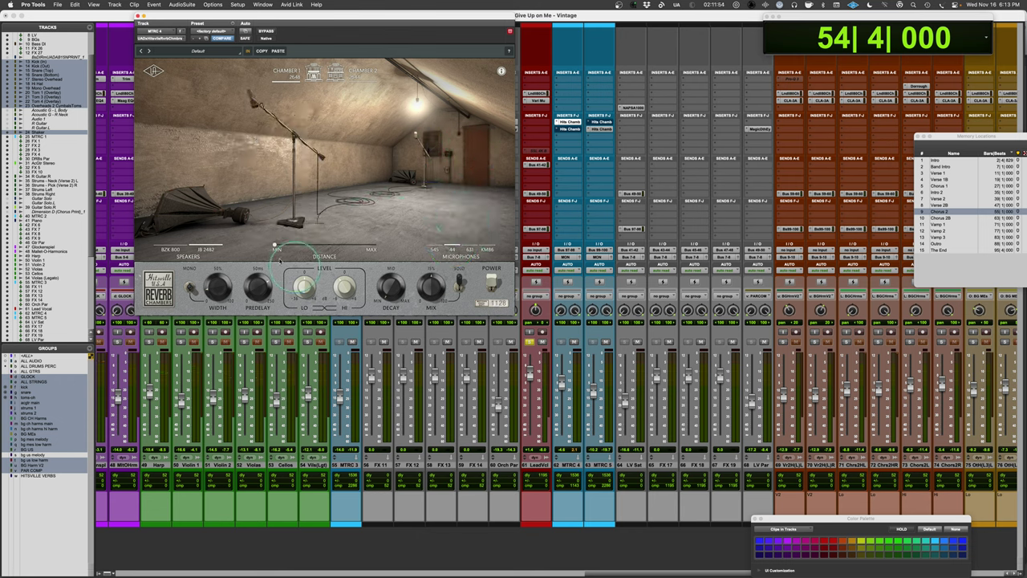
key(space)
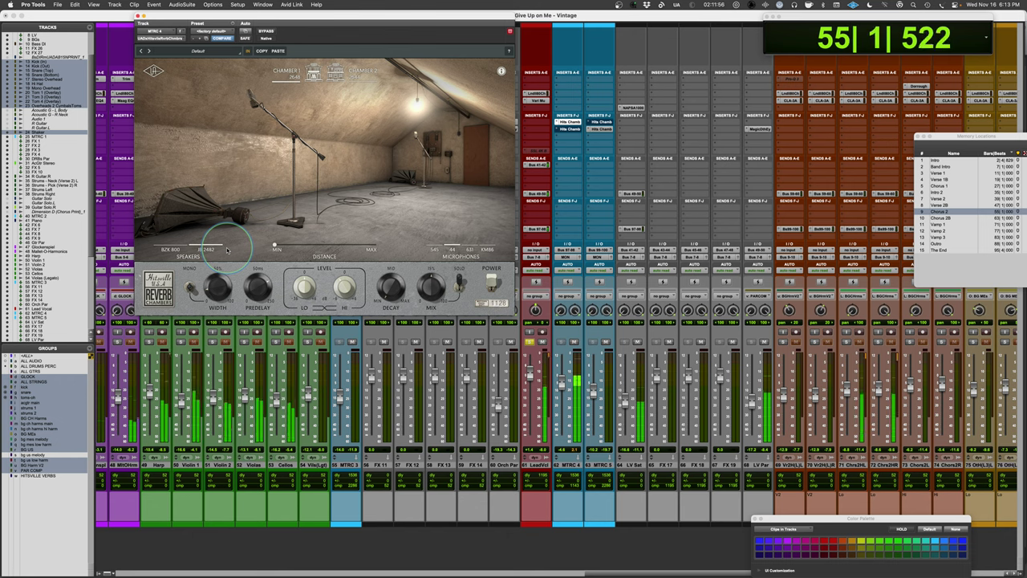
drag(275, 245, 326, 245)
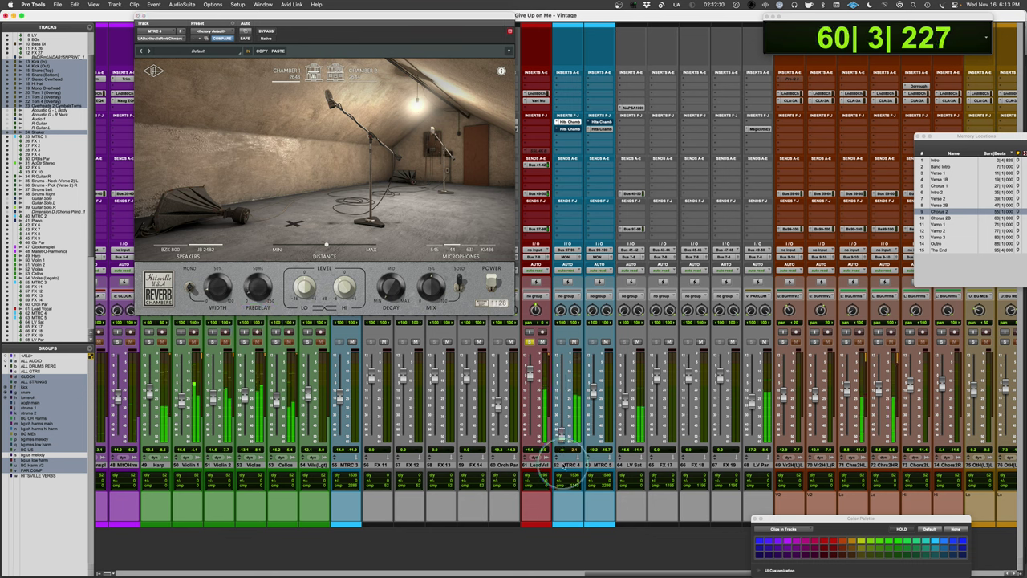
drag(562, 433, 565, 392)
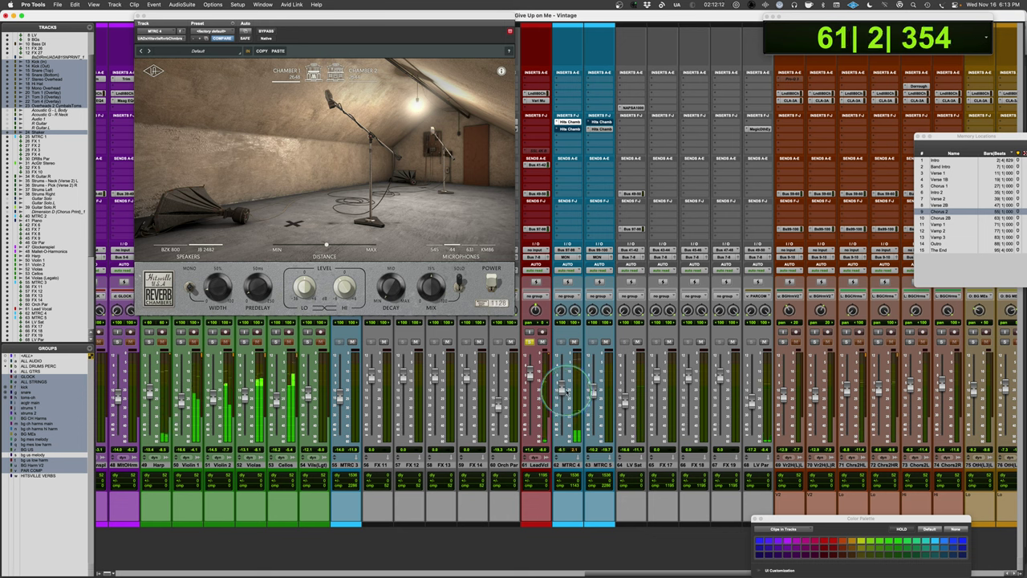
key(space)
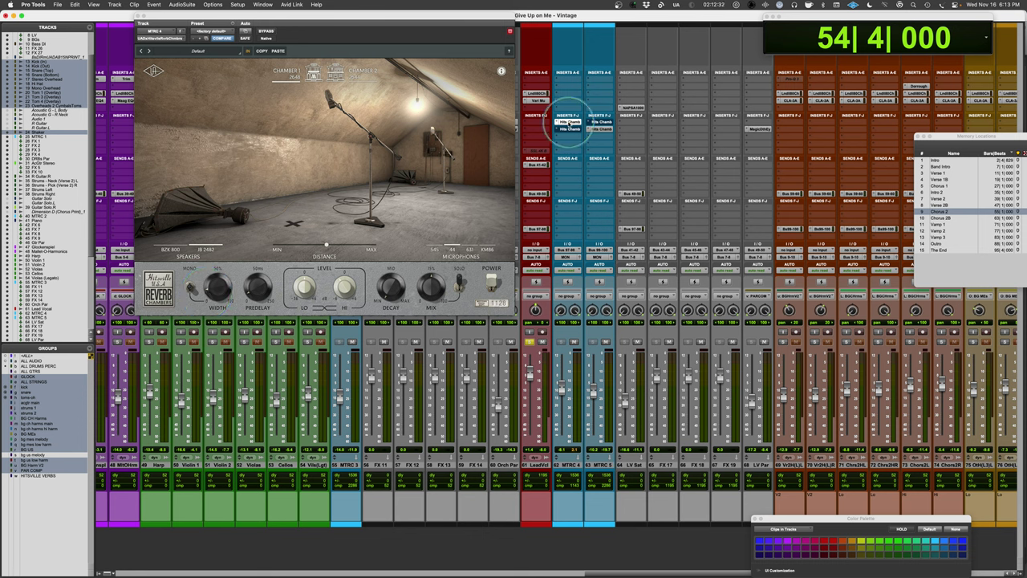
Swap MTRC 4 back to its second Hitsville reverb, open its window during playback, and lower the track's fader slightly
super+click(569, 129)
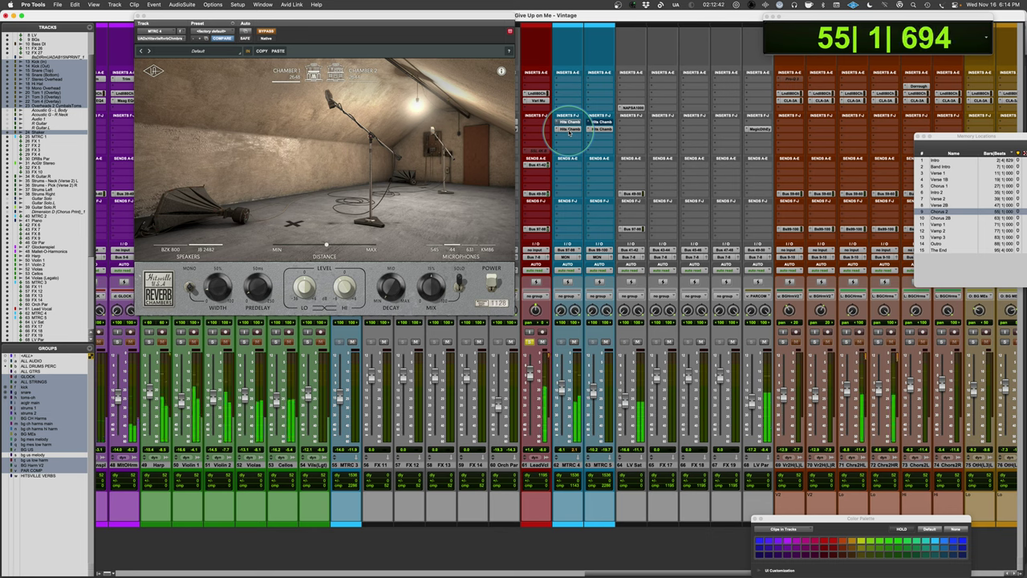
click(569, 130)
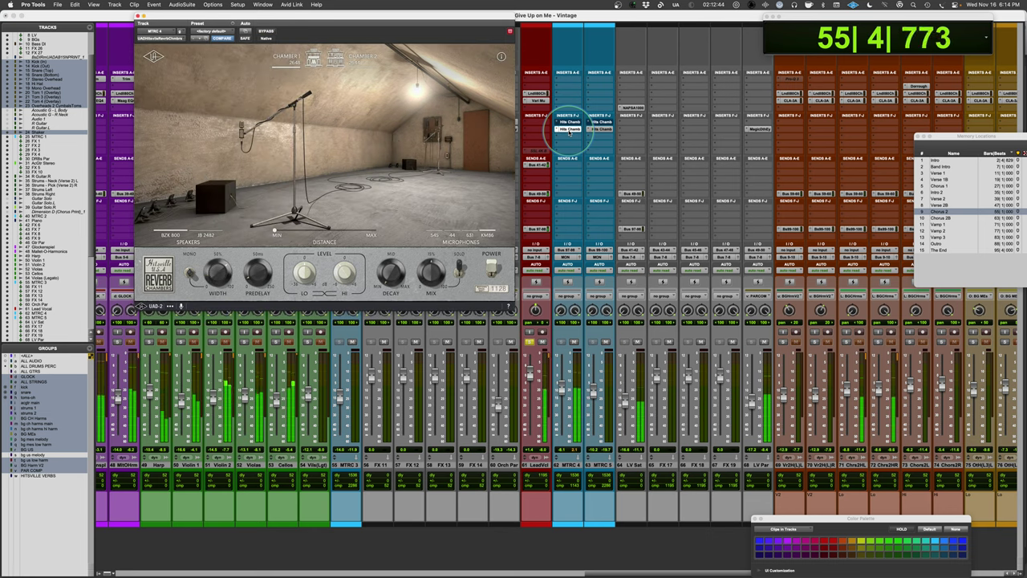
drag(561, 390, 561, 393)
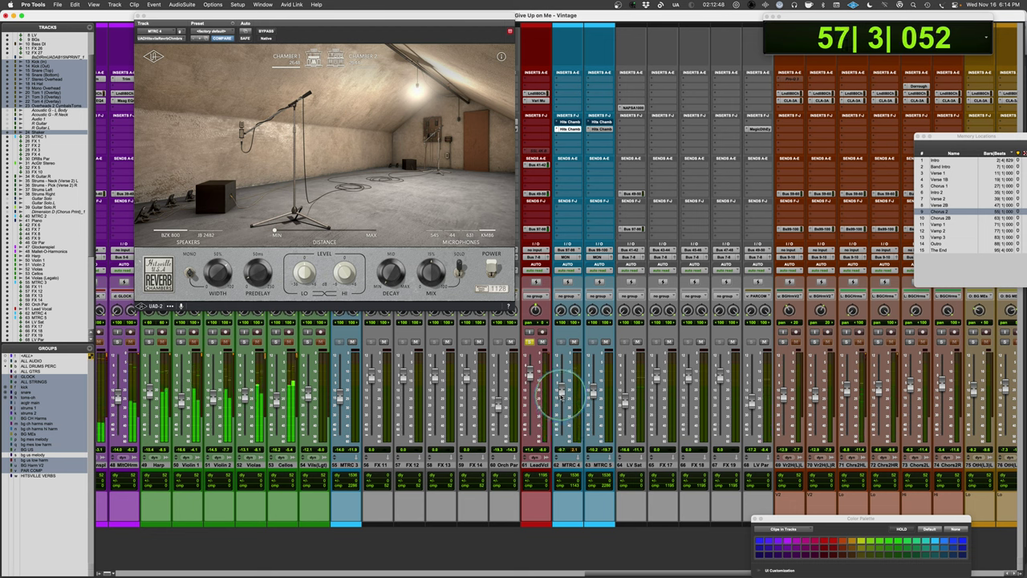
Adjust the second vocal reverb's predelay and width while the lead vocal plays, nudging the MTRC 4 fader up slightly
click(257, 277)
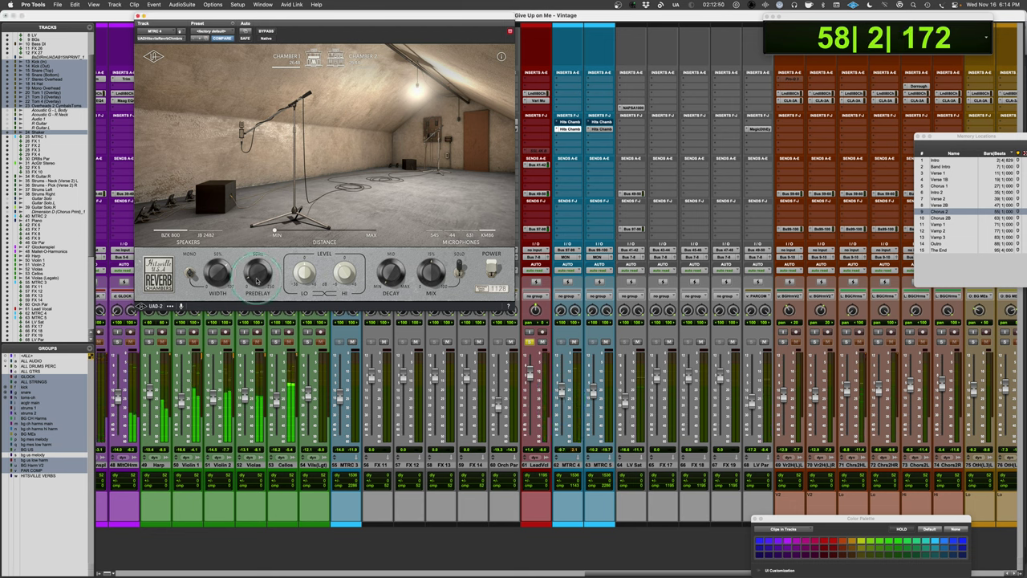
drag(257, 277, 256, 275)
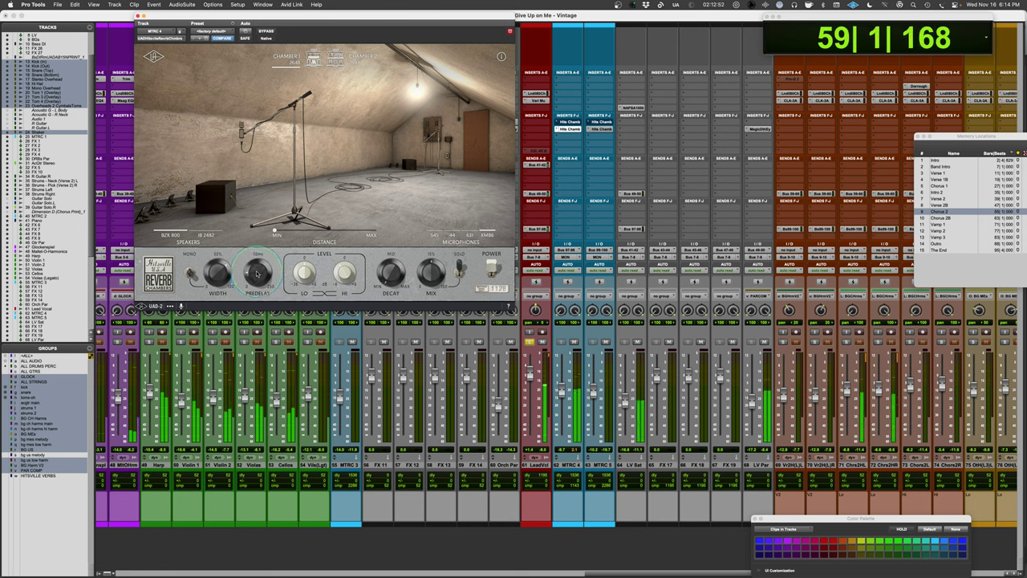
click(562, 387)
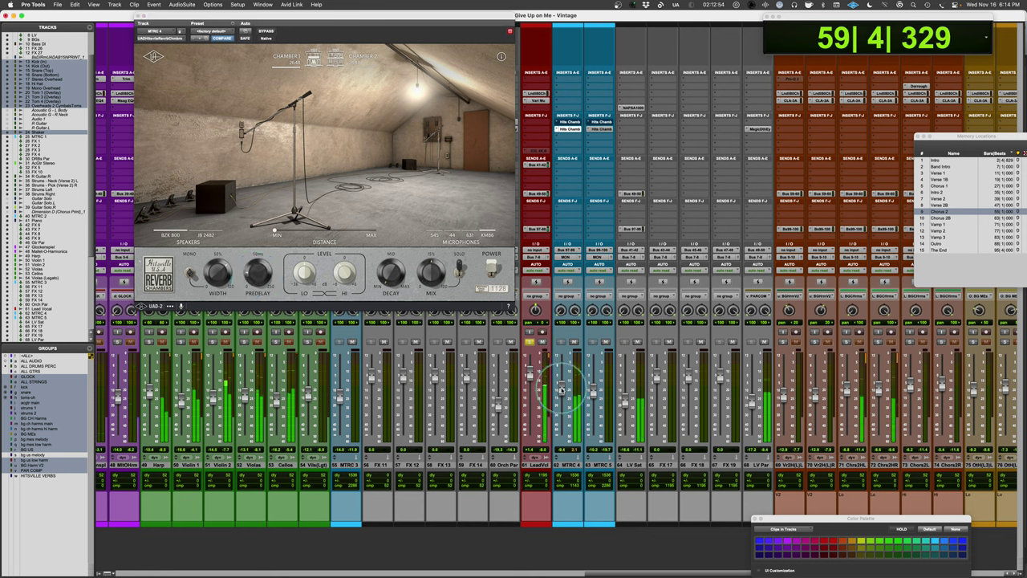
click(250, 276)
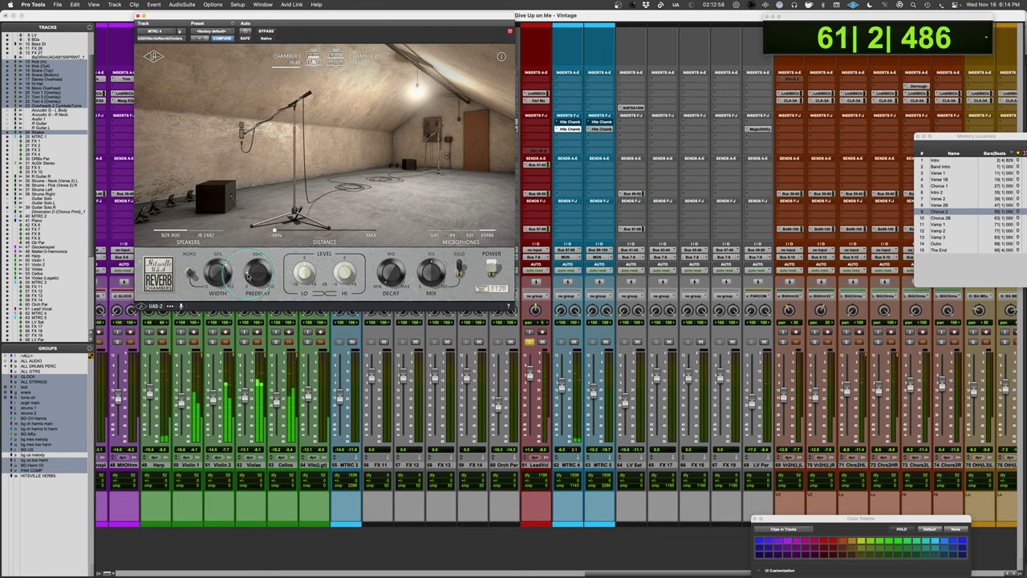
drag(216, 278, 196, 274)
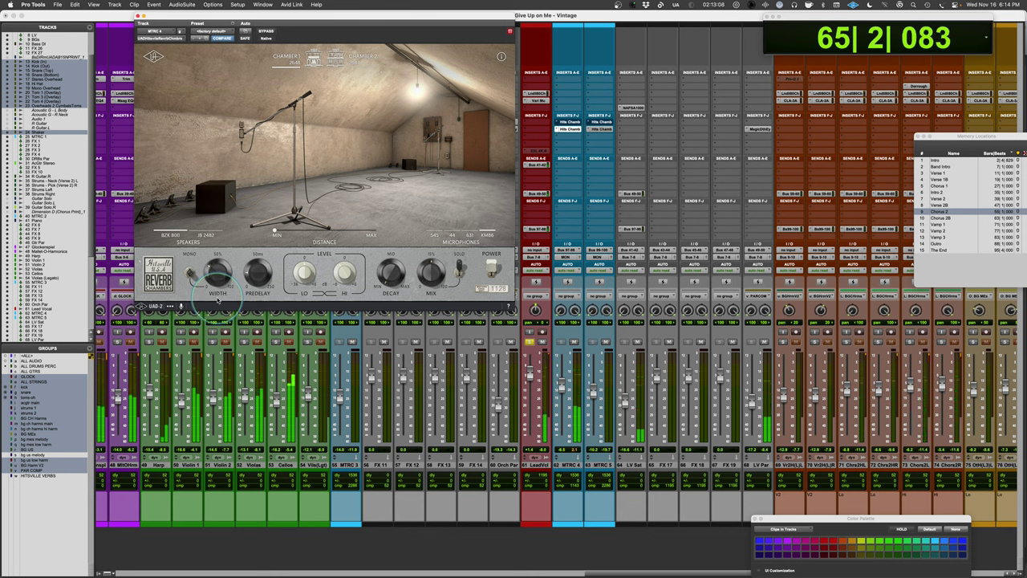
Stop playback, recall the Chorus 2 marker, solo the chorus harmony tracks, and play a brief passage
key(space)
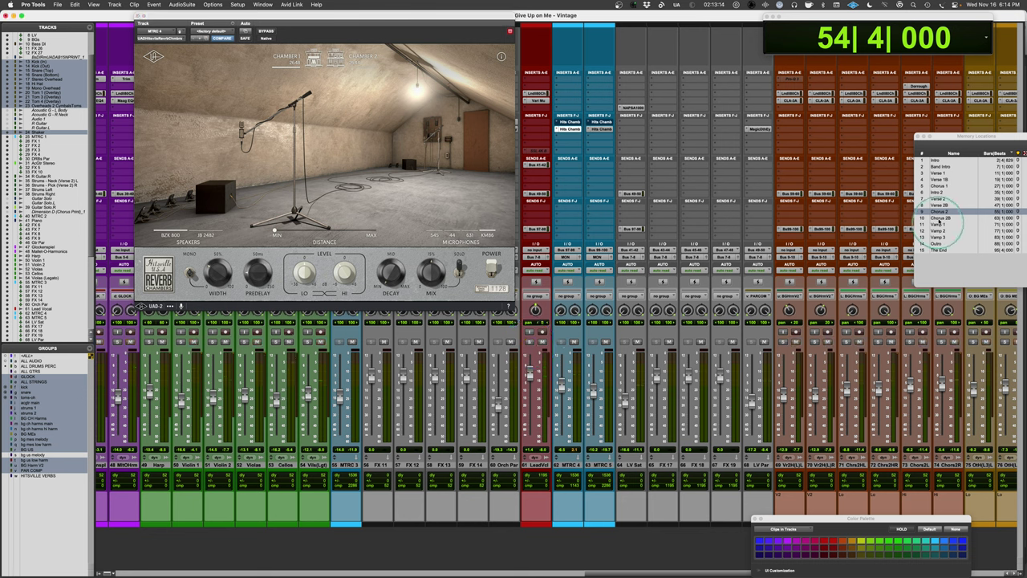
click(941, 212)
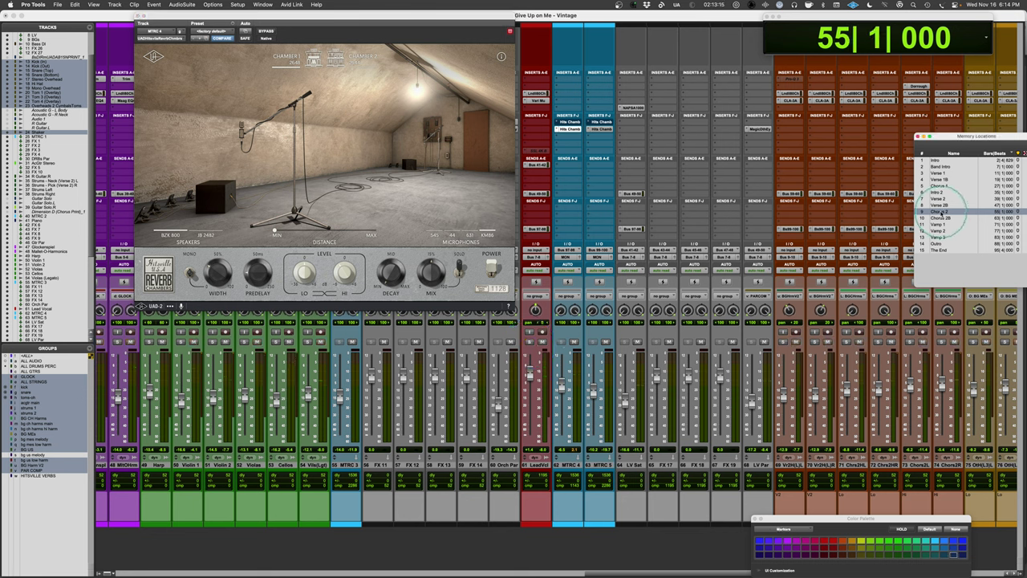
click(783, 341)
click(815, 342)
key(space)
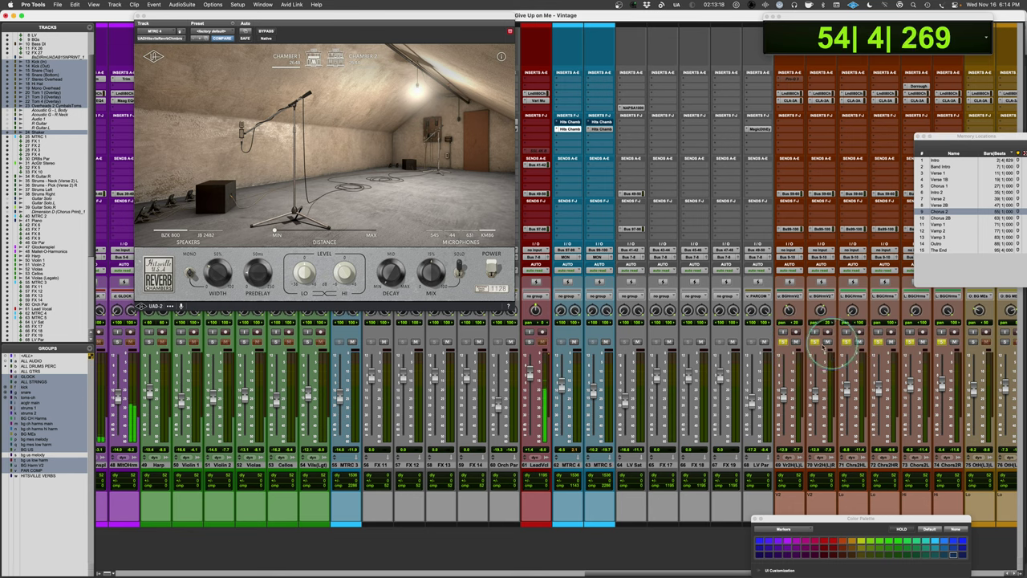
key(space)
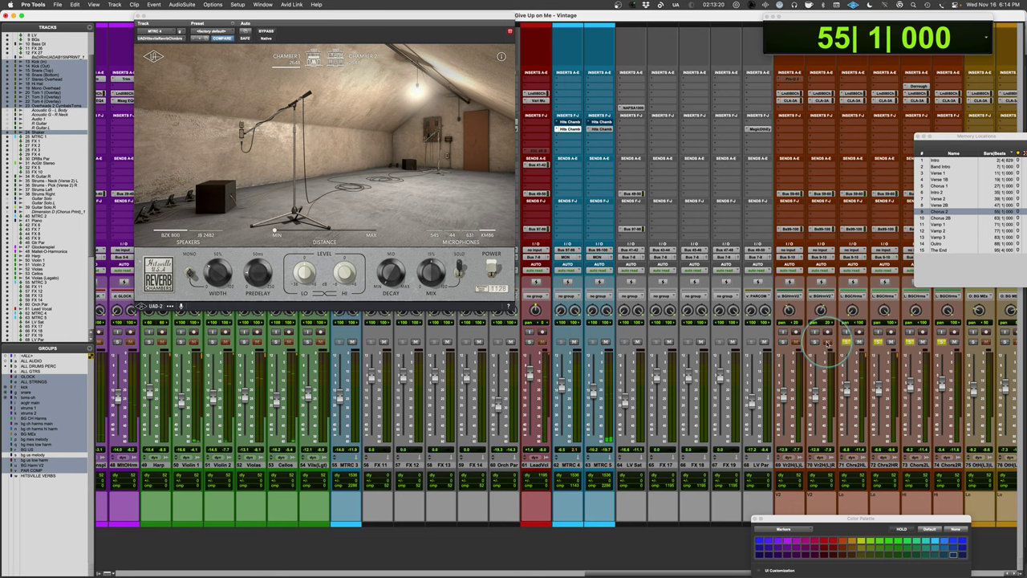
Set the playback start to 54|3|000, just before the second chorus harmonies, and play from there while viewing the background vocal channels
key(super+equal)
scroll(614, 458, down, 5)
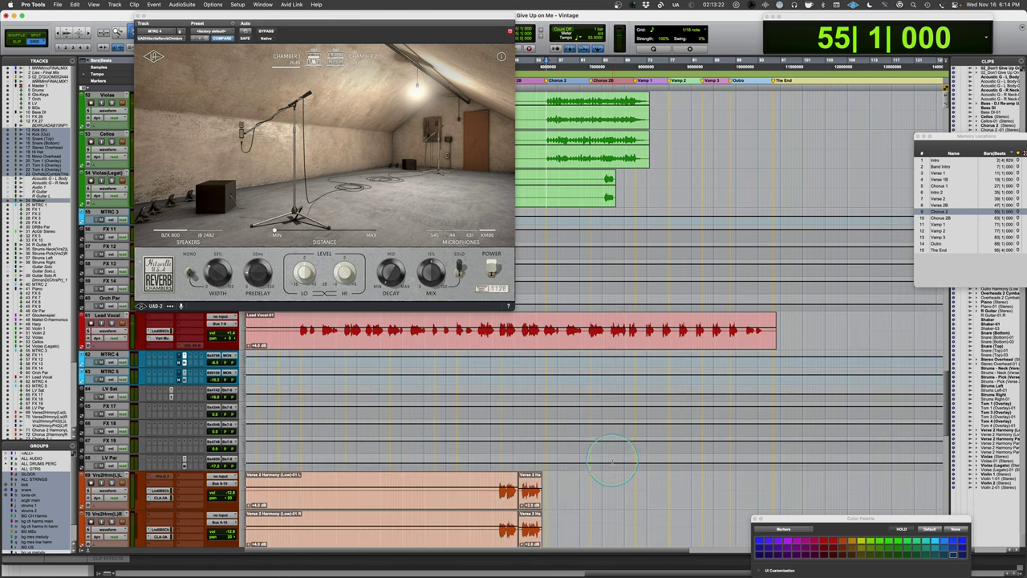
scroll(613, 461, down, 5)
click(544, 357)
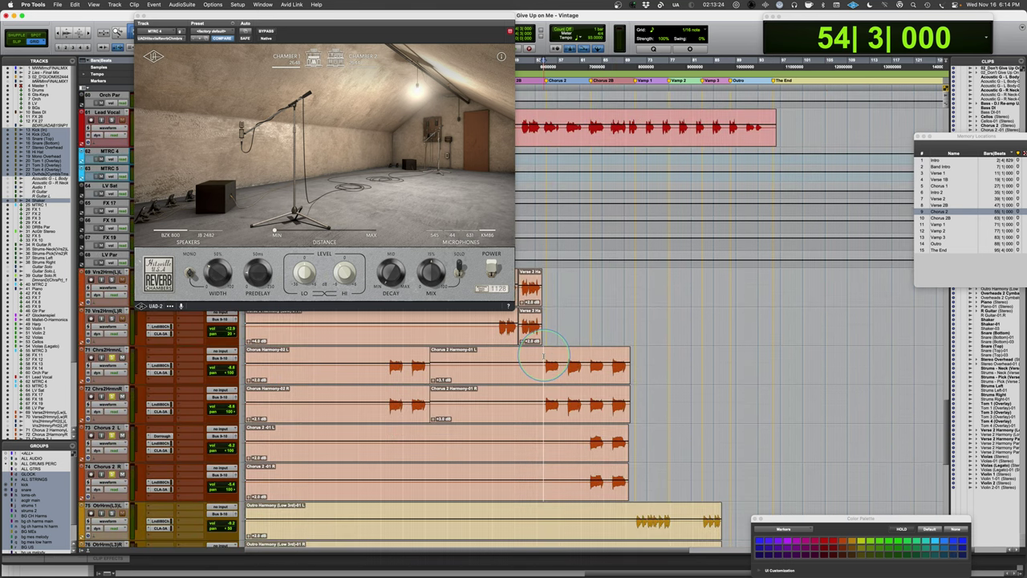
key(super+equal)
key(space)
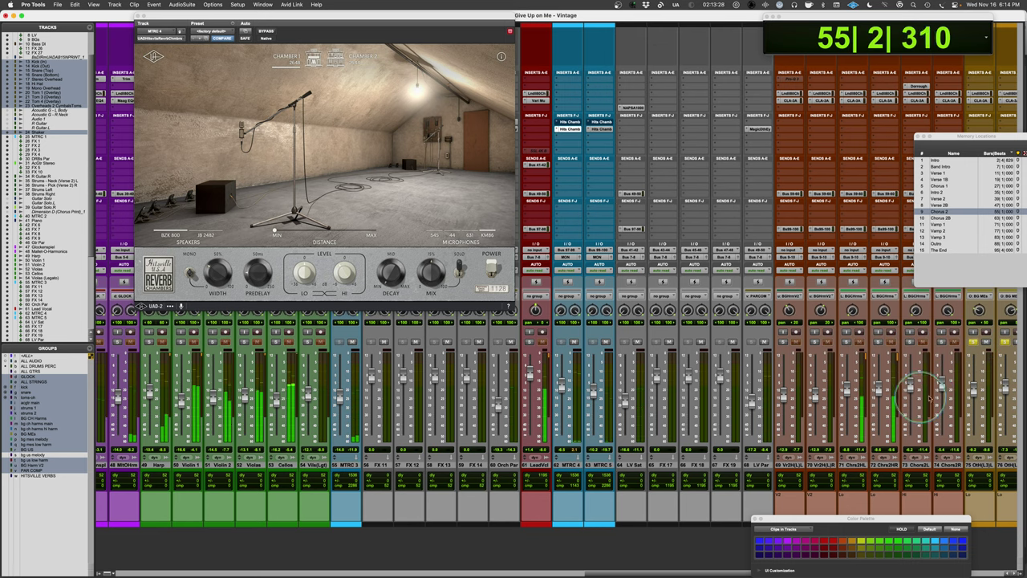
scroll(732, 487, right, 5)
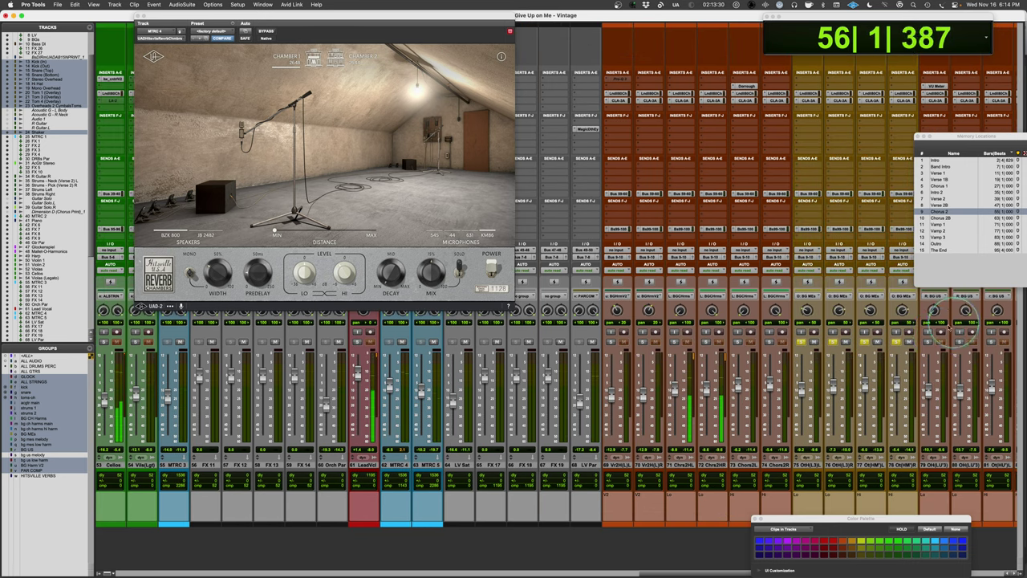
Restart playback from just ahead of the outro harmony clips and return to the mixer
key(super+equal)
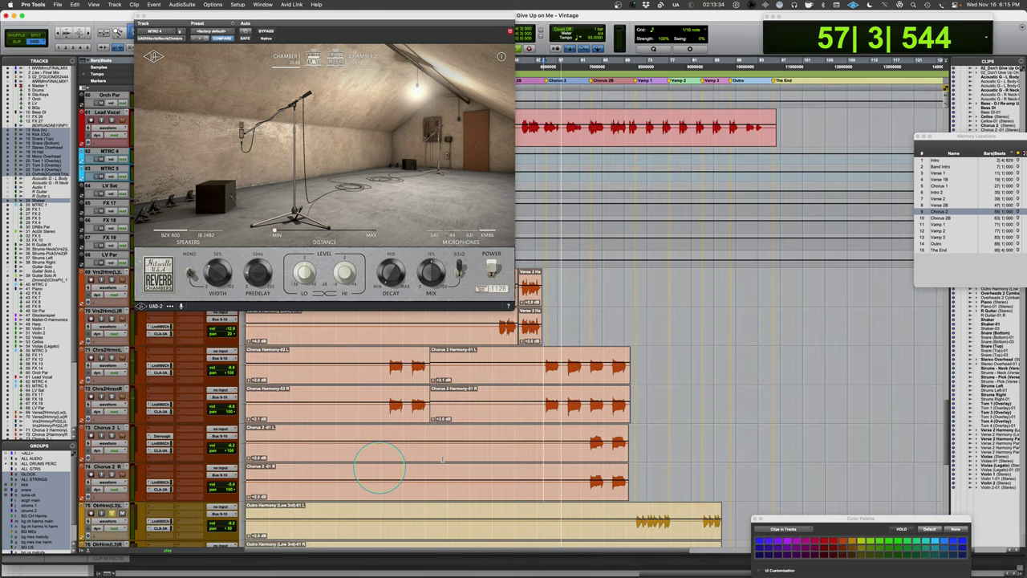
scroll(477, 455, down, 4)
key(space)
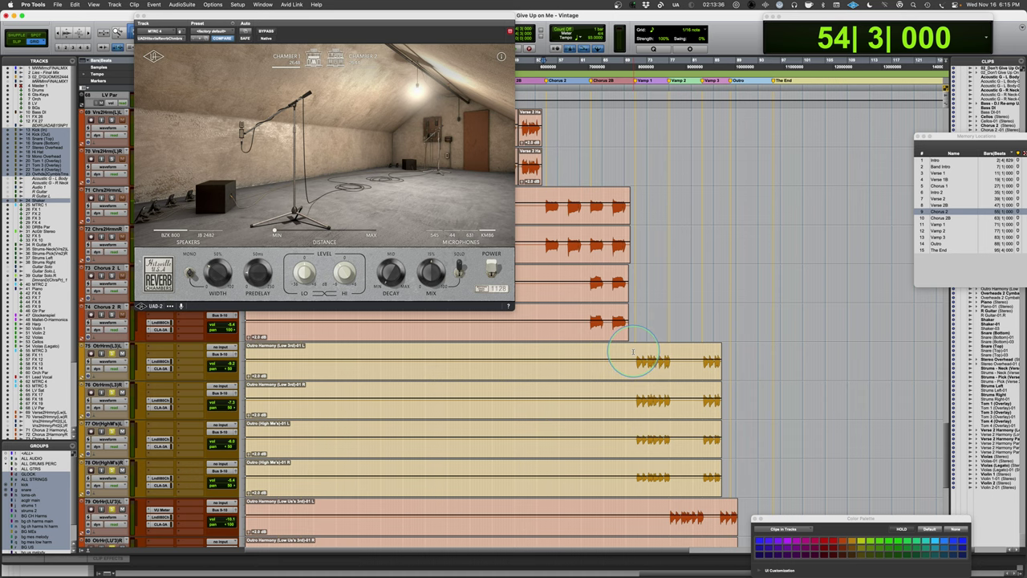
click(633, 353)
key(space)
key(super+equal)
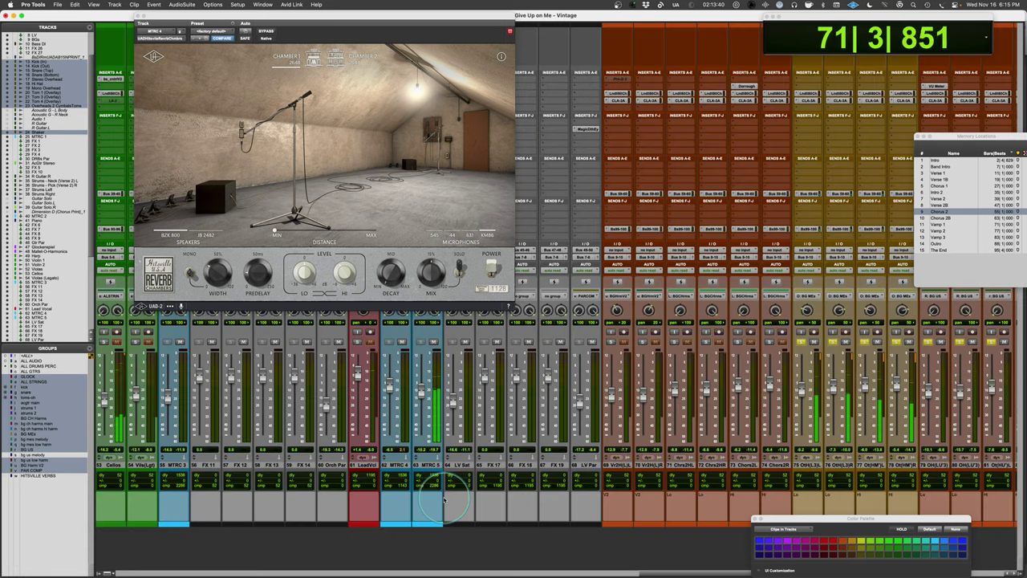
Close the MTRC 4 reverb window and open the second Hitsville reverb on MTRC 5, moving its window clear of the return channels
drag(428, 22, 247, 40)
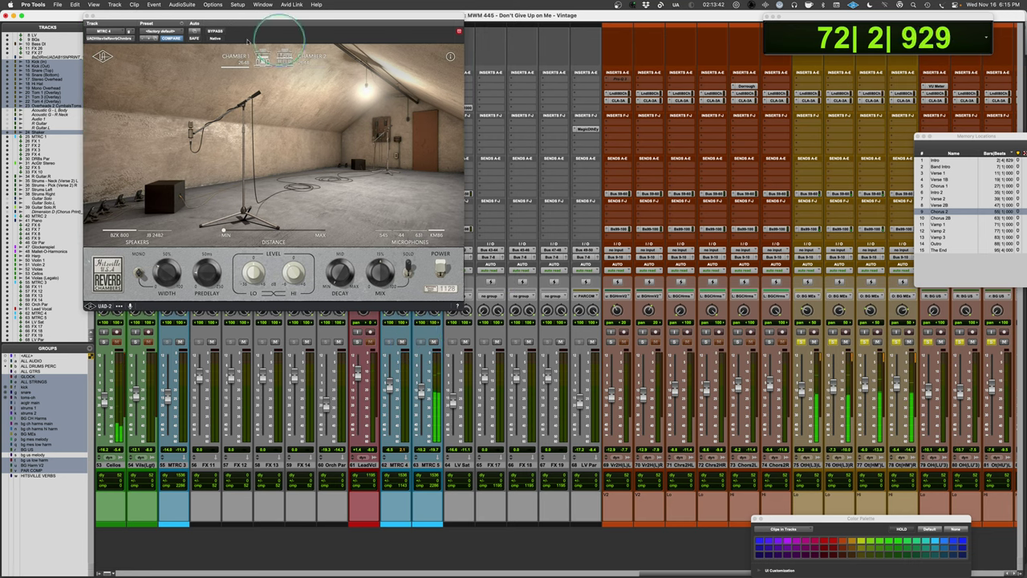
click(88, 19)
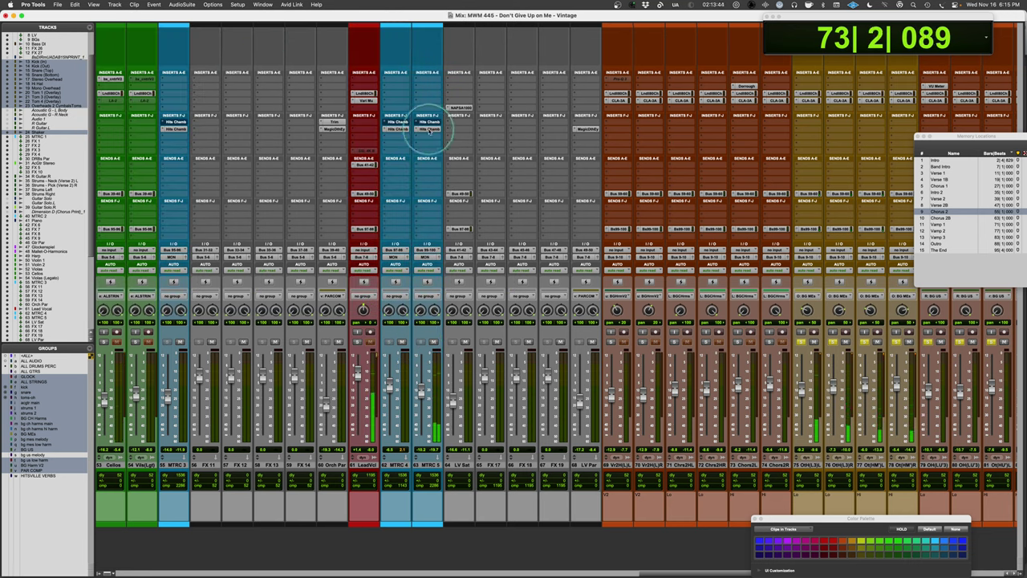
click(429, 130)
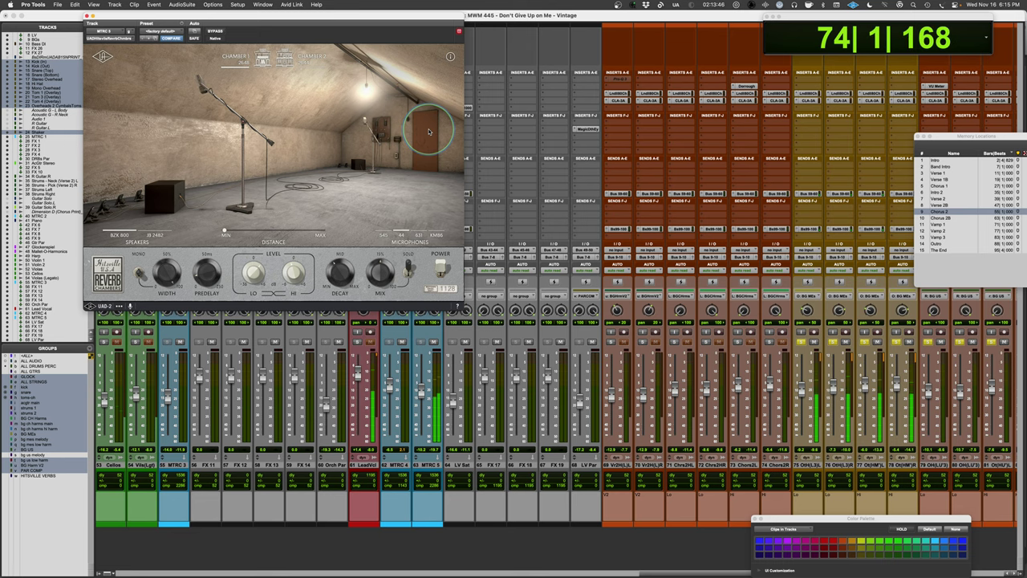
drag(371, 17, 626, 24)
Compare the background vocals with and without the MTRC 5 chamber by muting and unmuting its return during playback
click(434, 342)
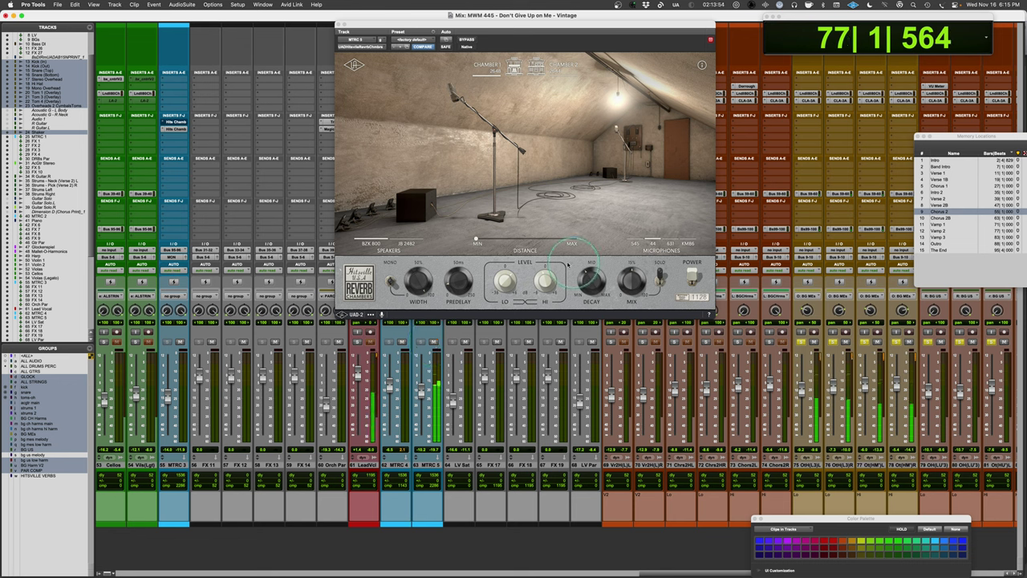
click(545, 282)
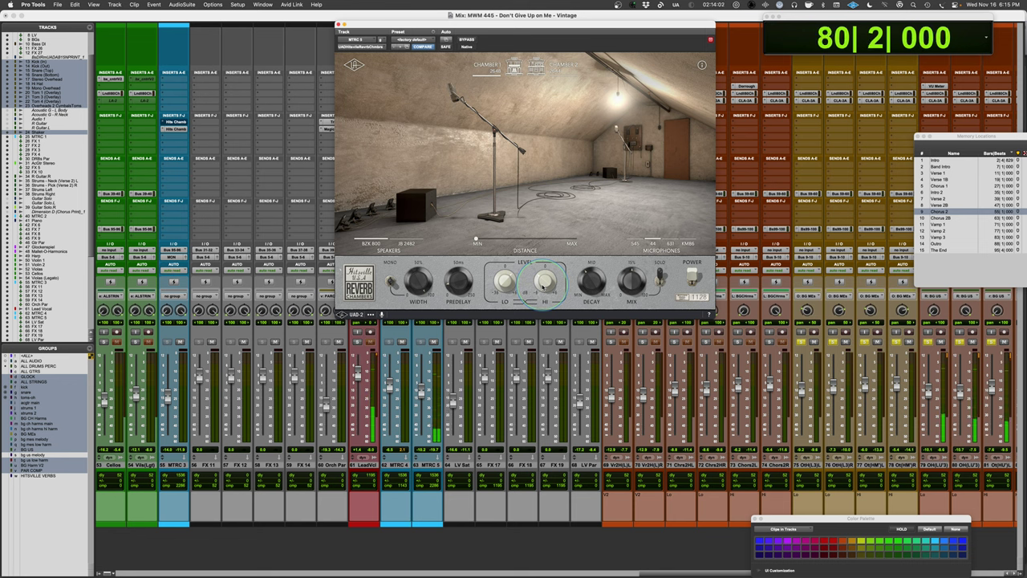
click(499, 105)
click(491, 78)
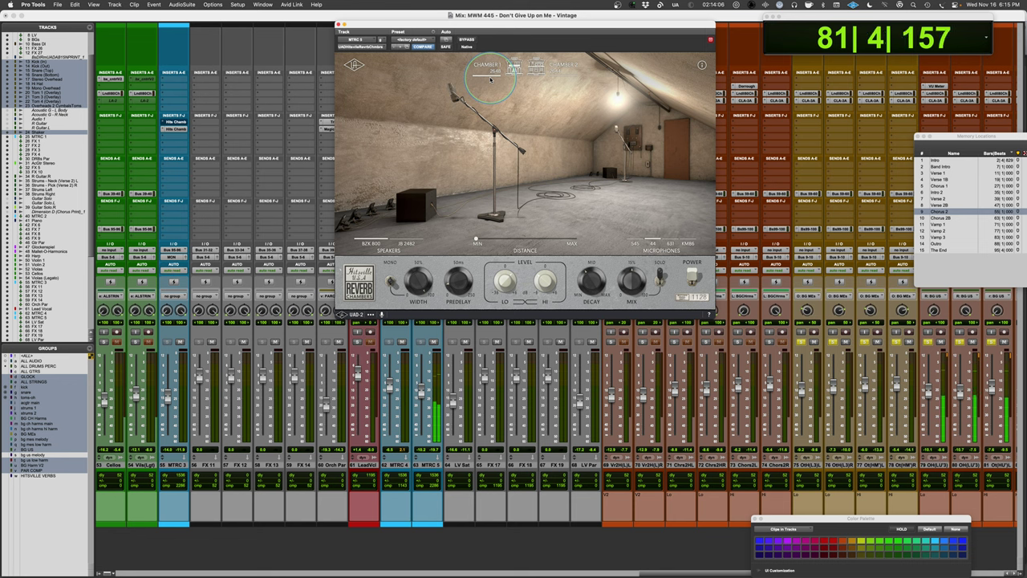
click(419, 390)
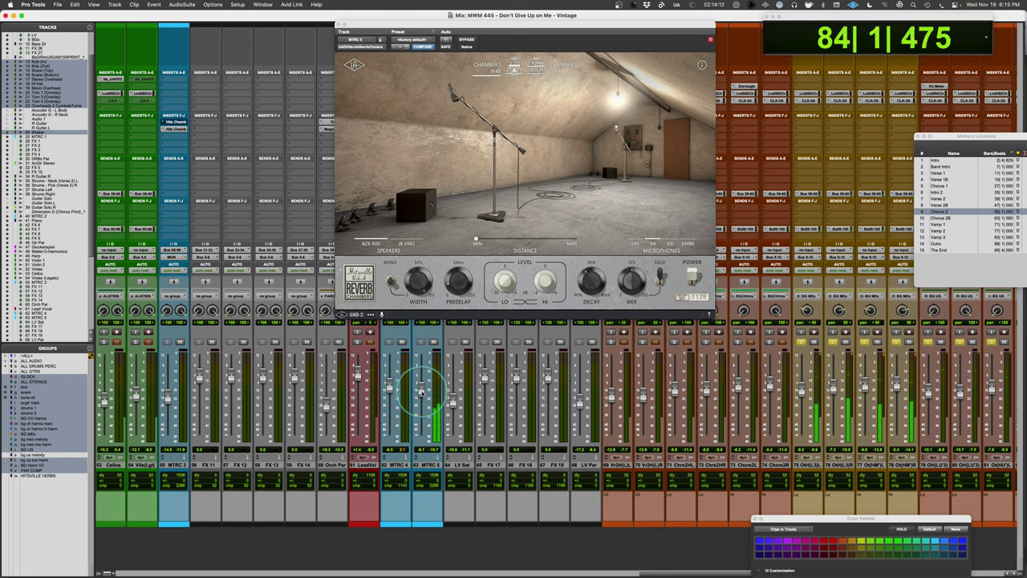
click(433, 342)
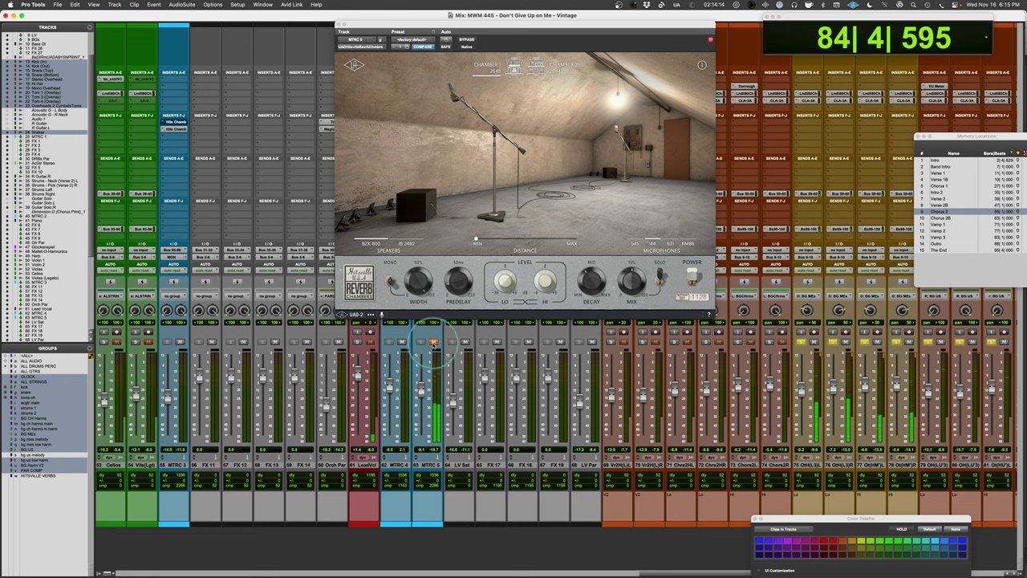
click(434, 342)
Fine-tune the MTRC 5 fader level for the background vocals and stop playback
drag(420, 383, 421, 398)
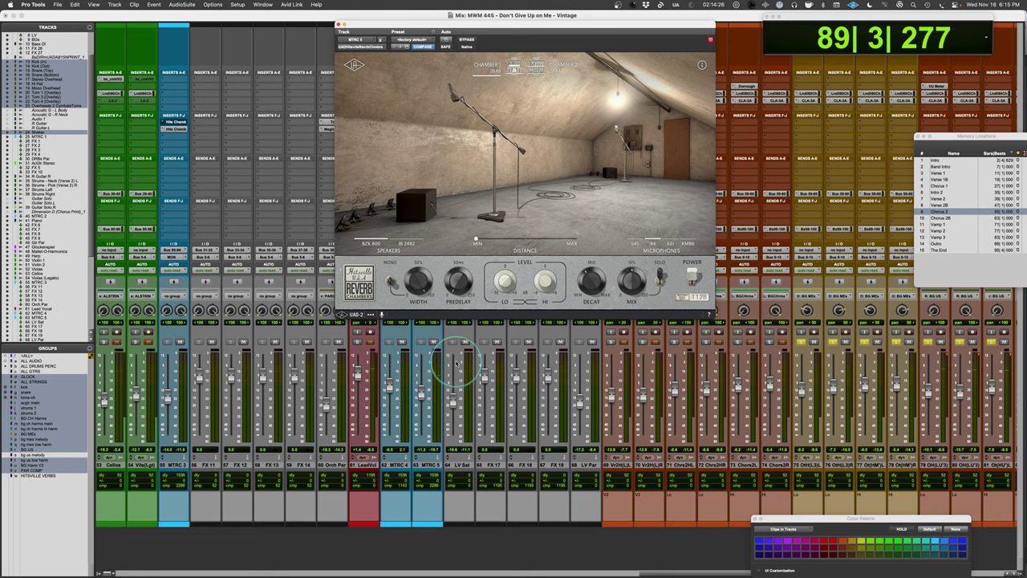
key(space)
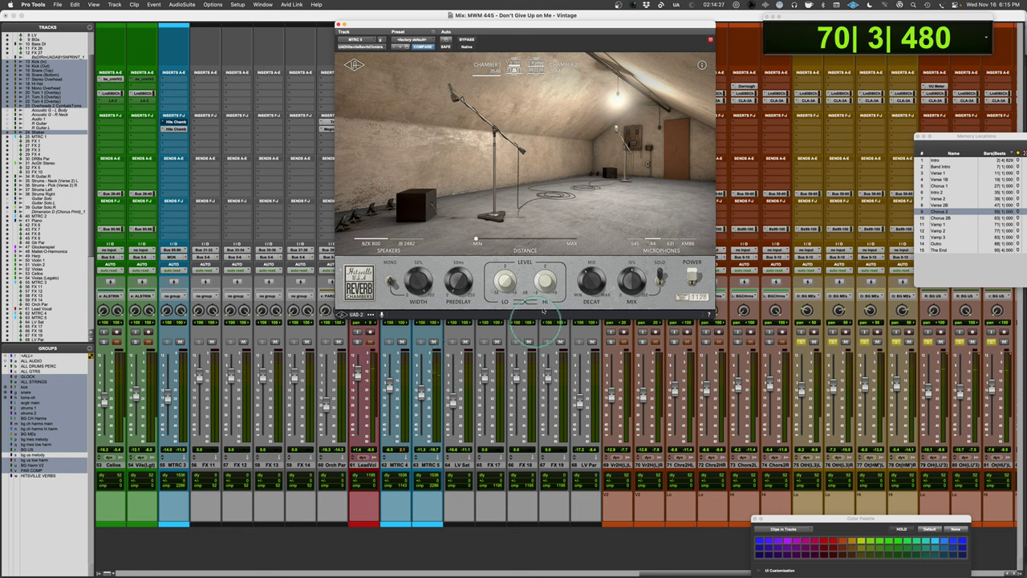
click(421, 393)
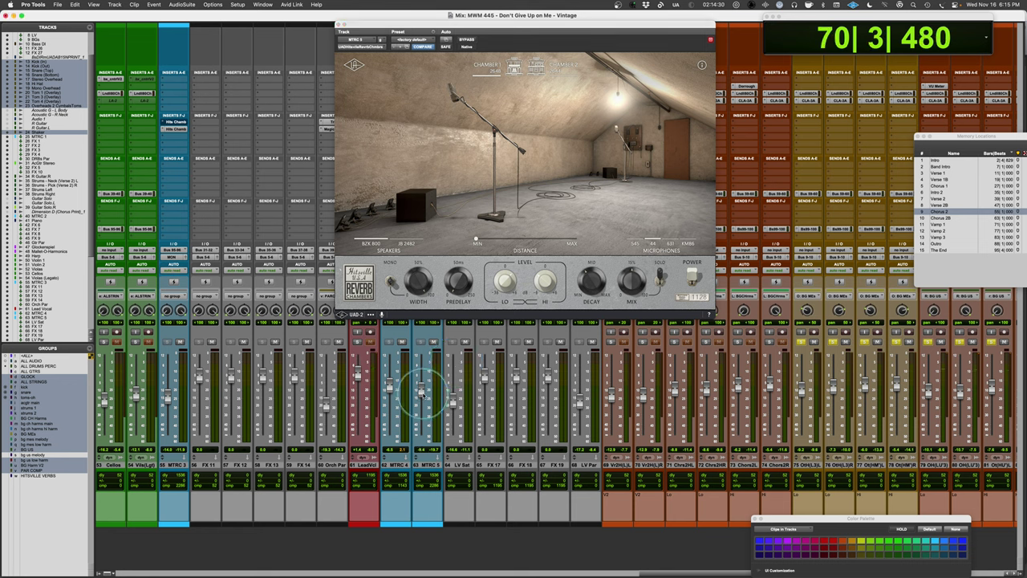
Clear the background vocal solos, bring the drum channels into view, and play the full mix from the Verse 2 marker
click(802, 343)
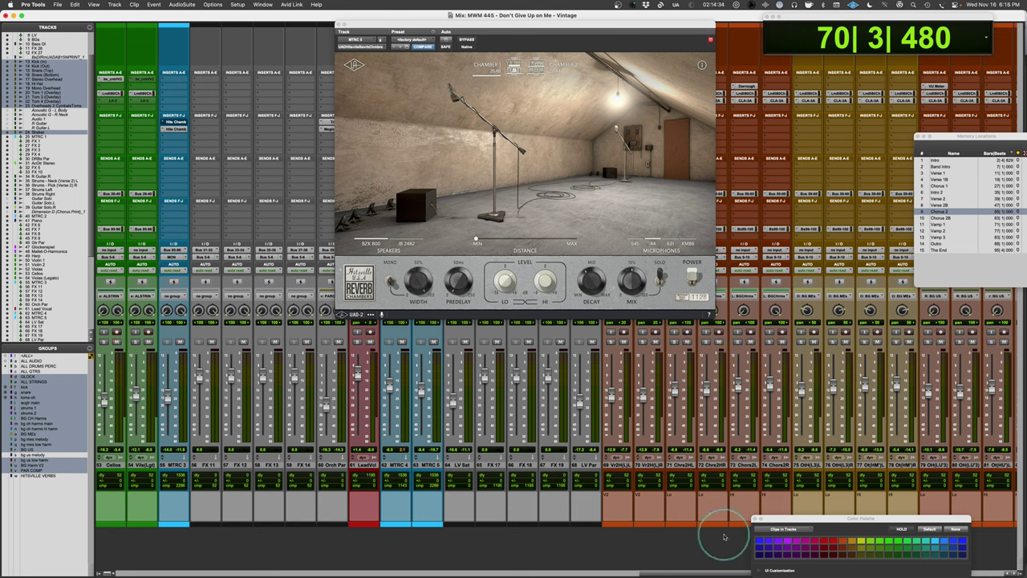
drag(400, 24, 374, 13)
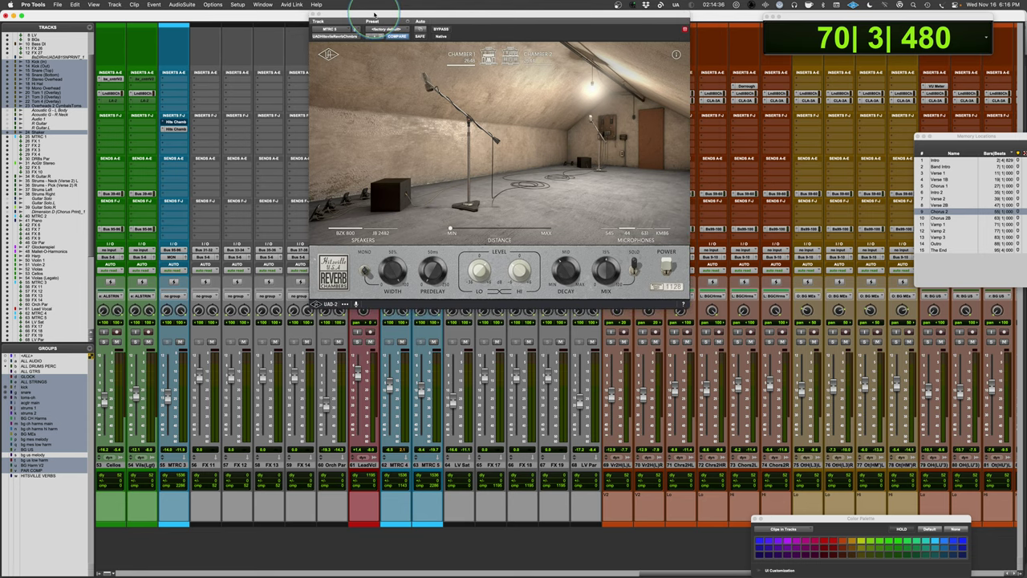
scroll(477, 546, left, 10)
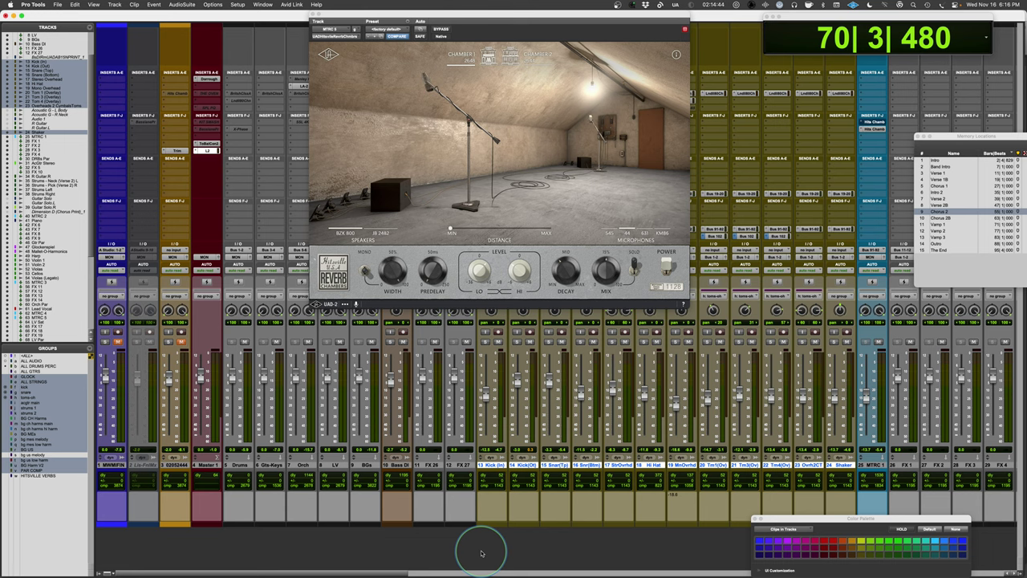
scroll(477, 546, right, 5)
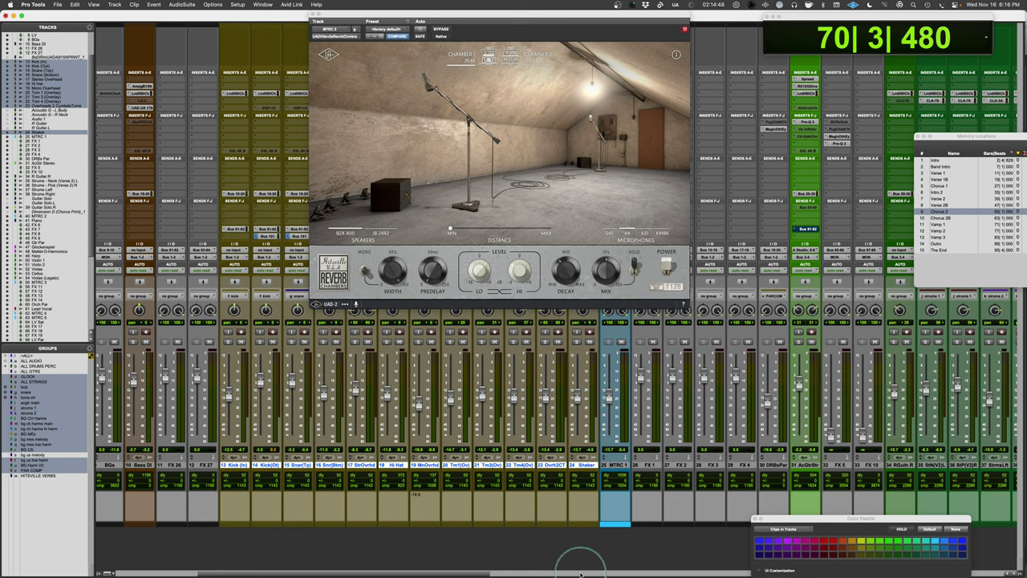
click(944, 199)
key(space)
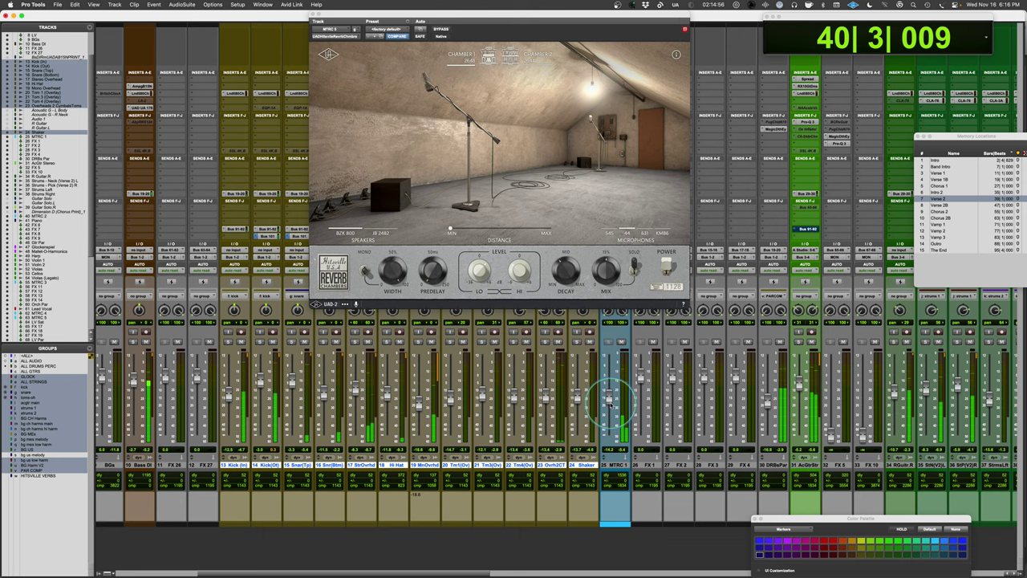
Check the chamber return levels across the full mix during playback, lowering the MTRC 4 fader
scroll(635, 554, right, 10)
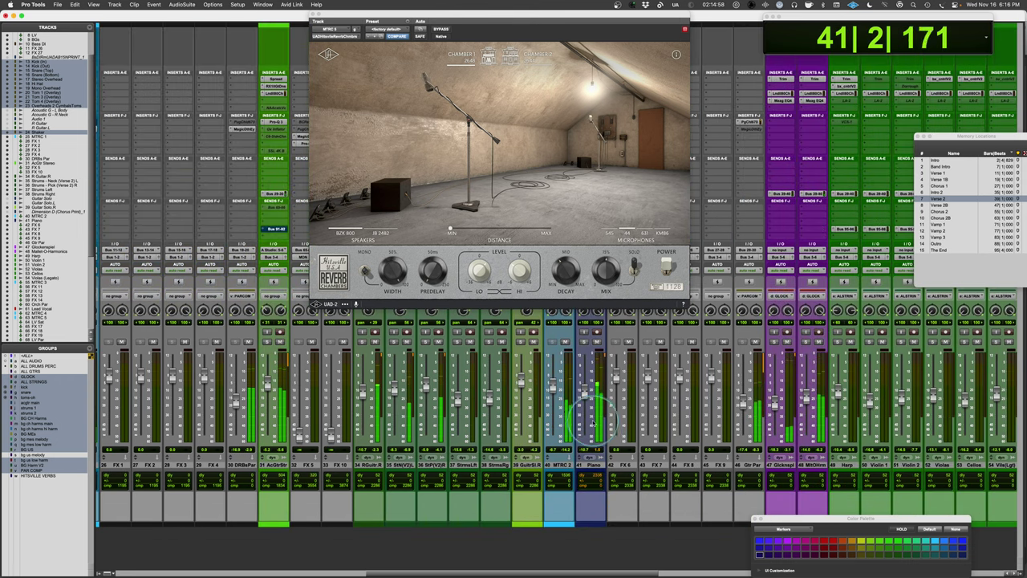
scroll(586, 501, right, 10)
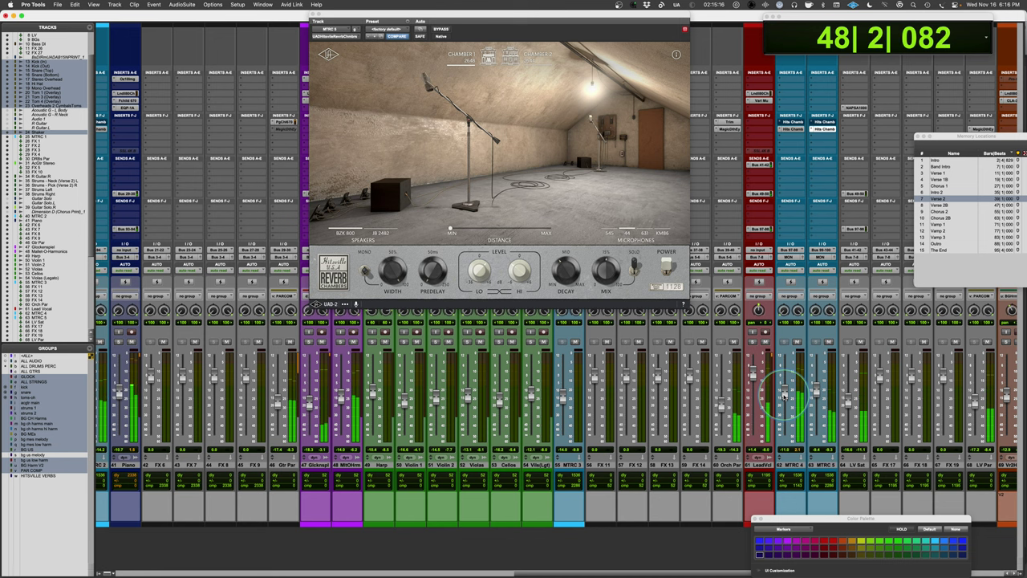
scroll(755, 474, right, 5)
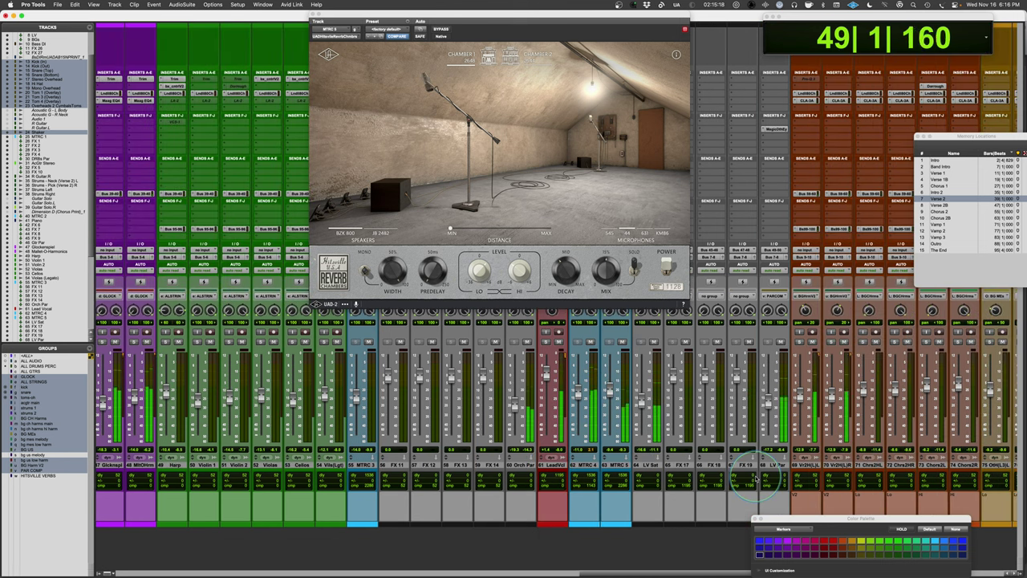
scroll(754, 479, left, 20)
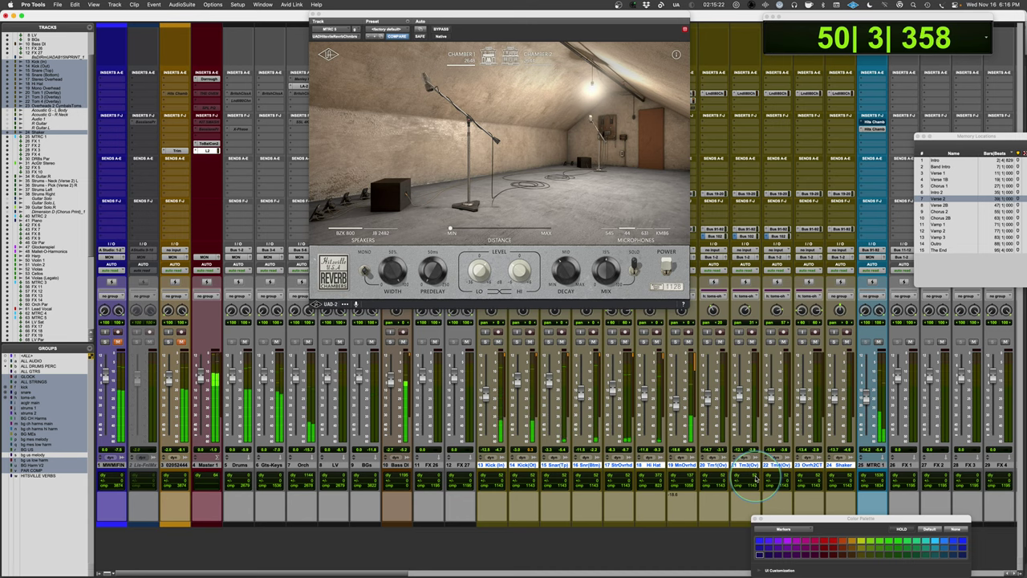
Compare the full mix with the grouped Hitsville reverb returns muted and unmuted during playback
scroll(754, 478, right, 8)
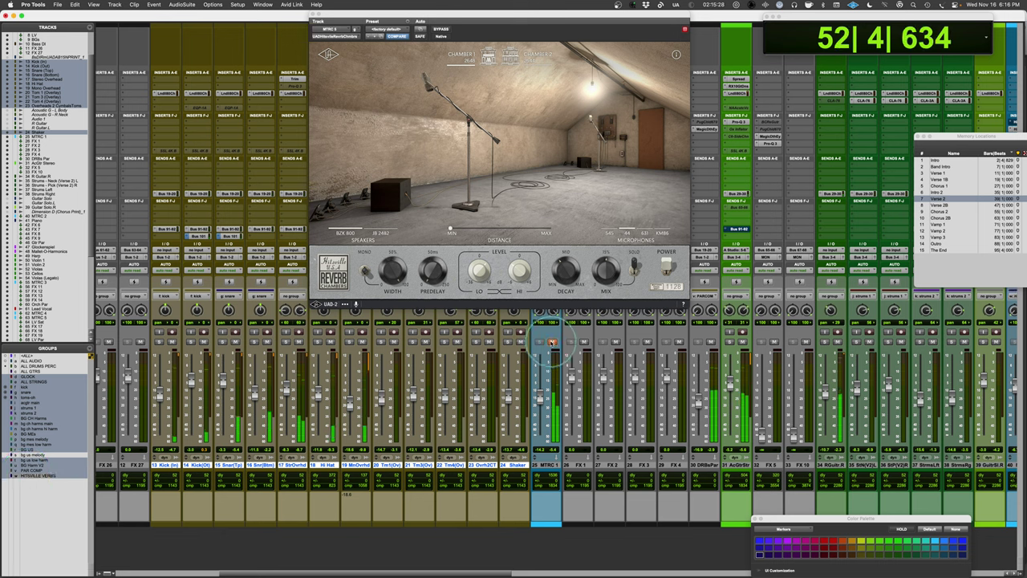
click(552, 343)
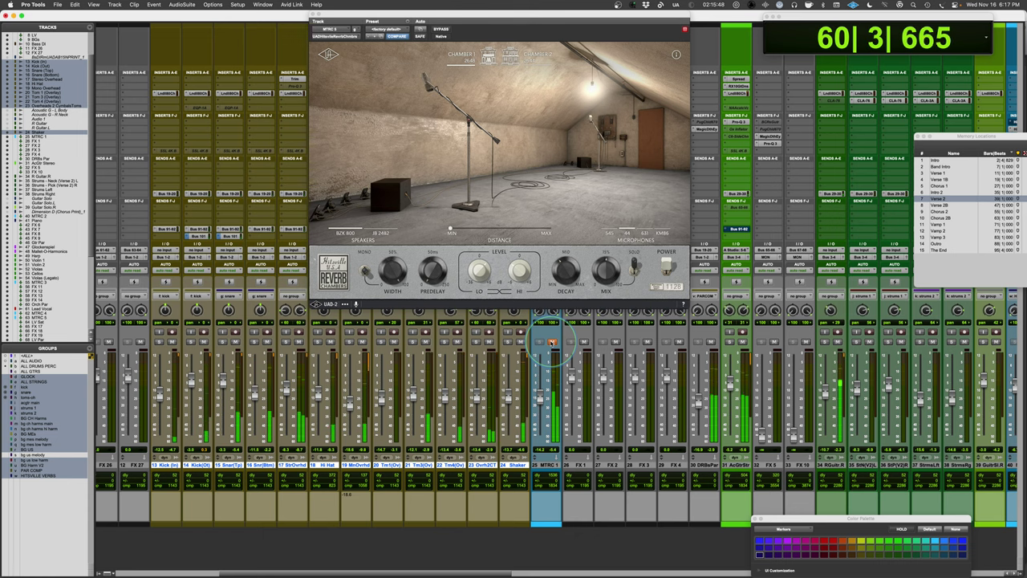
click(552, 343)
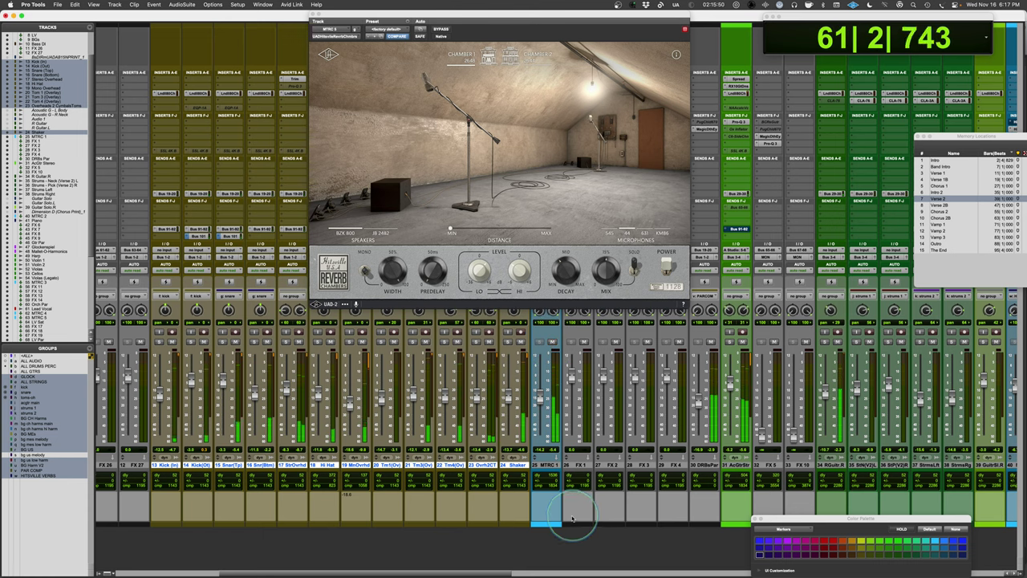
scroll(600, 522, right, 10)
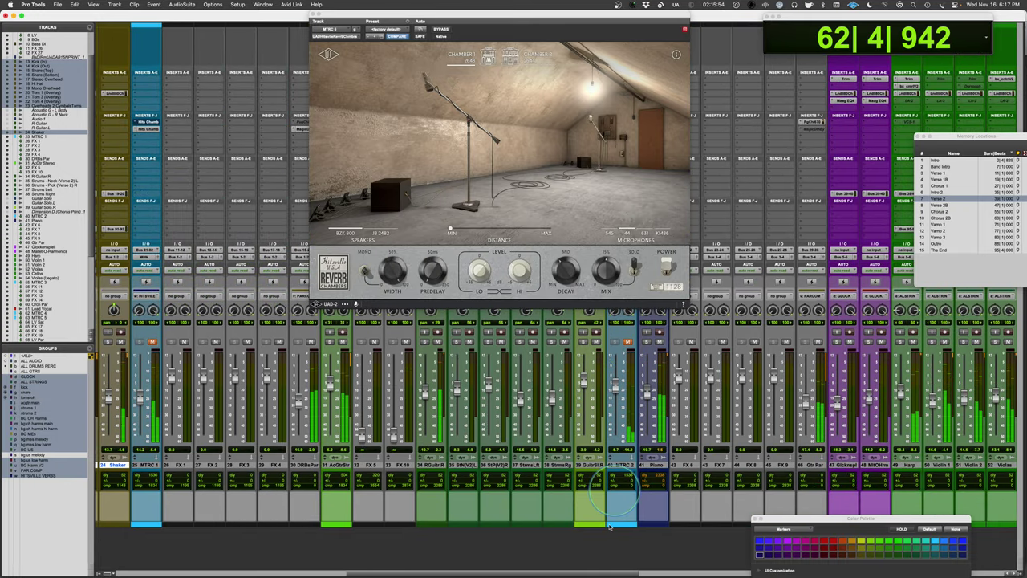
Unmute the grouped Hitsville reverb returns and slightly lower the MTRC 3 fader while the full mix plays
scroll(604, 539, right, 15)
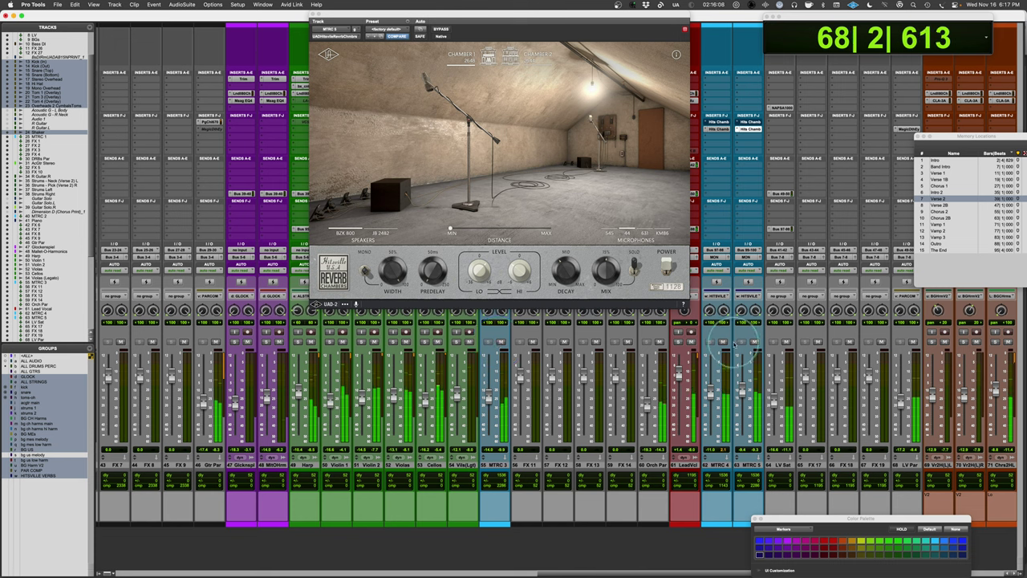
click(724, 343)
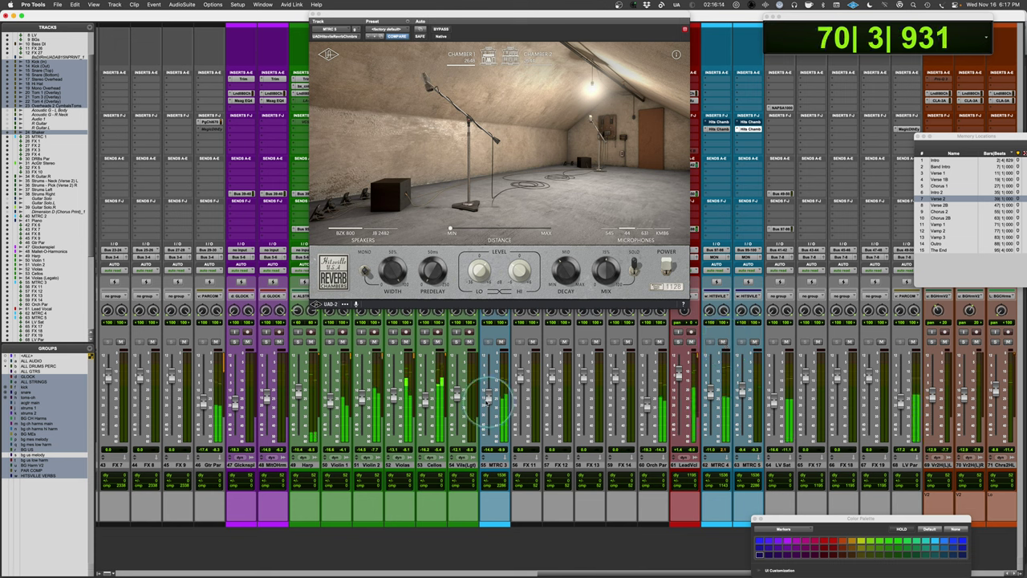
drag(487, 397, 488, 404)
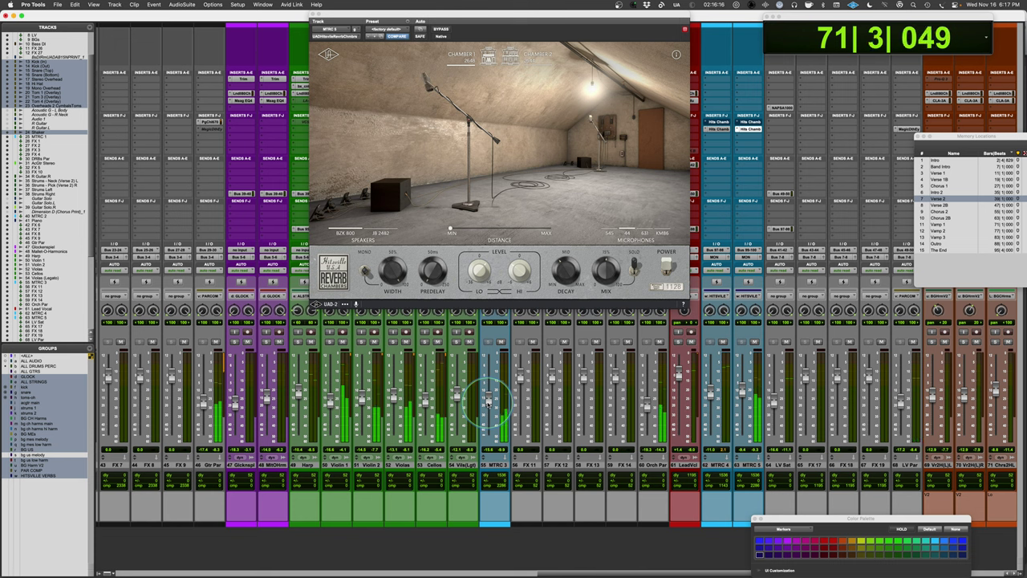
Compare the full mix with and without the grouped Hitsville reverb returns by repeatedly muting and unmuting them, and stop playback with them unmuted
click(755, 343)
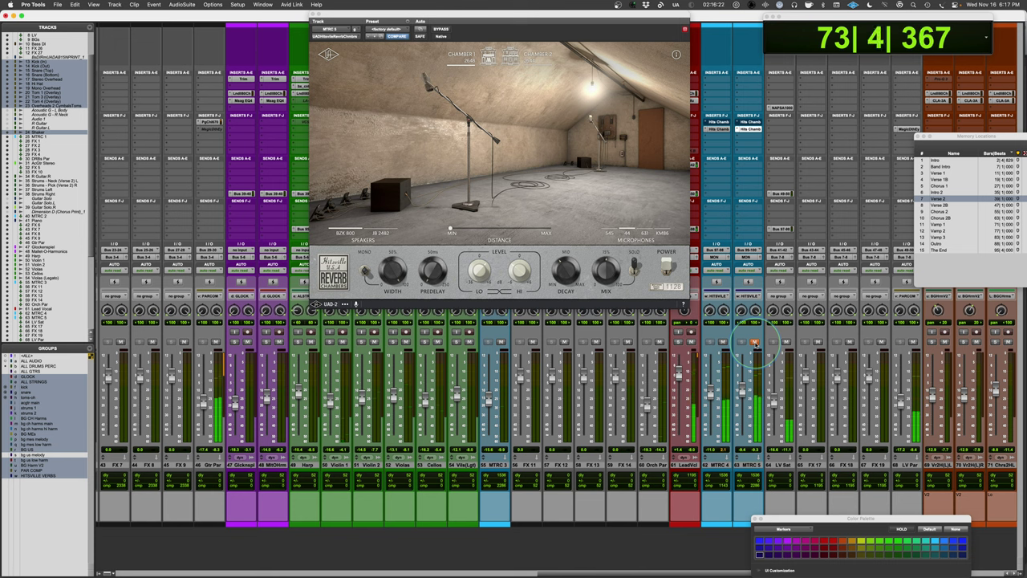
click(754, 342)
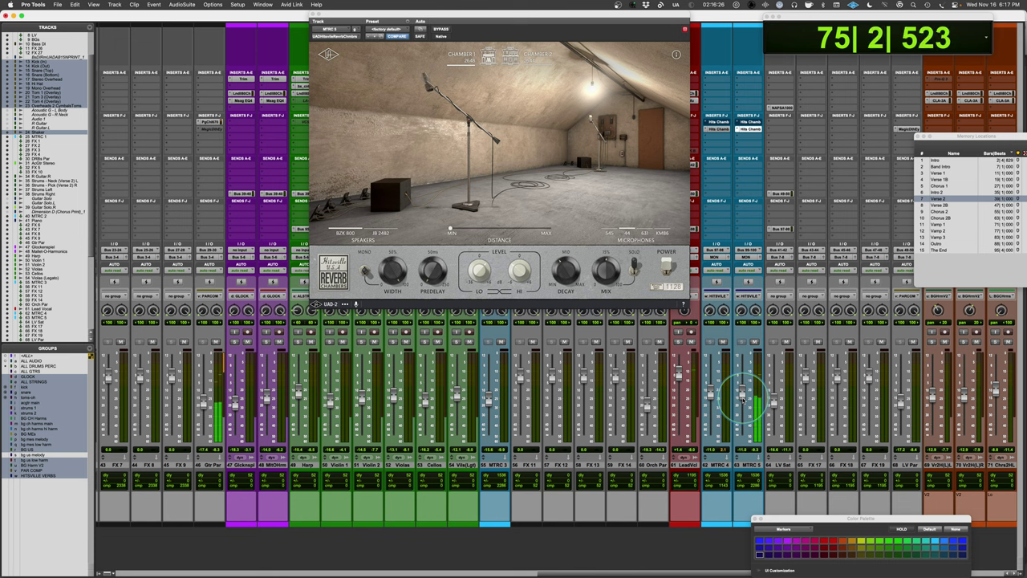
click(754, 343)
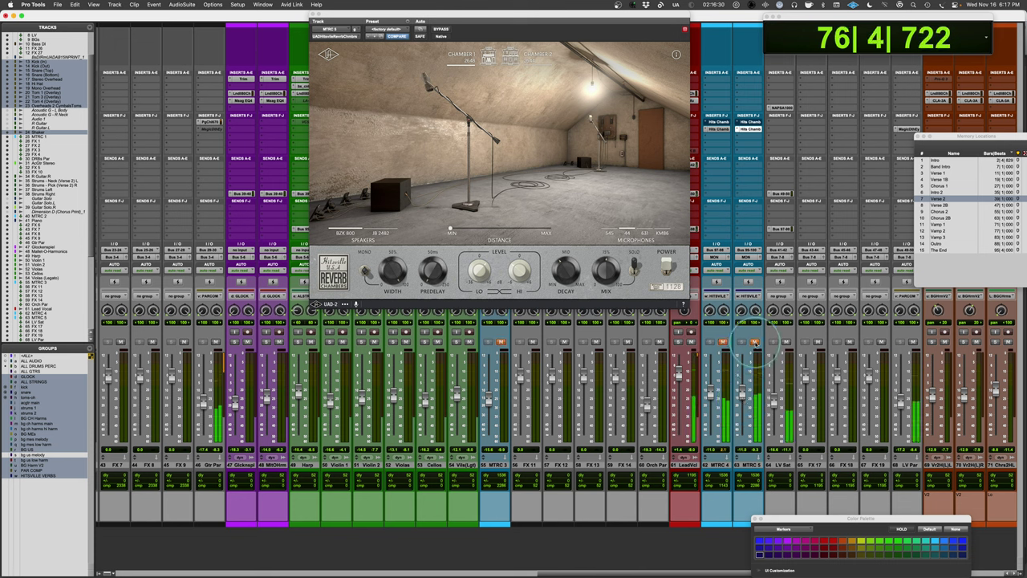
click(754, 342)
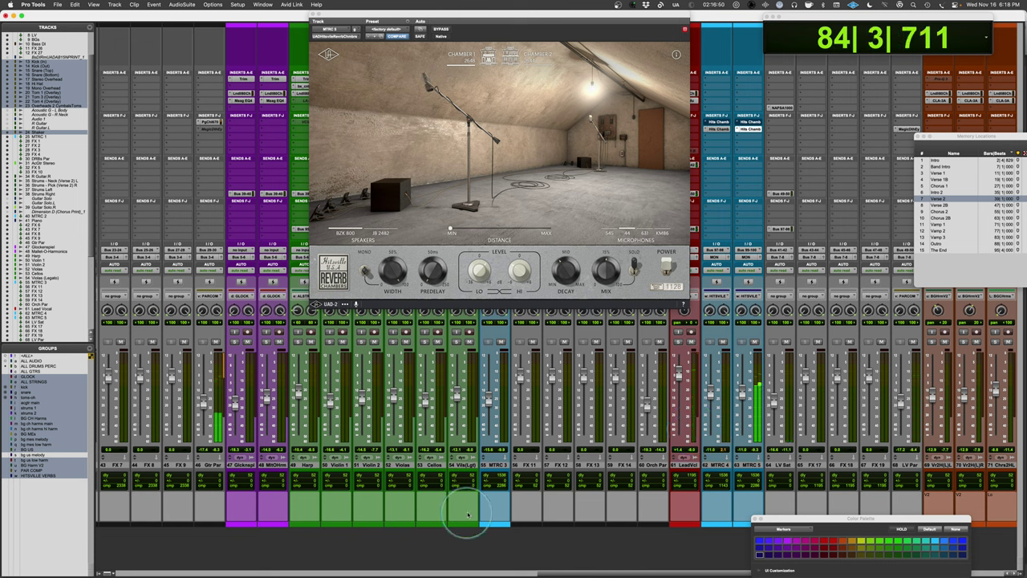
click(754, 342)
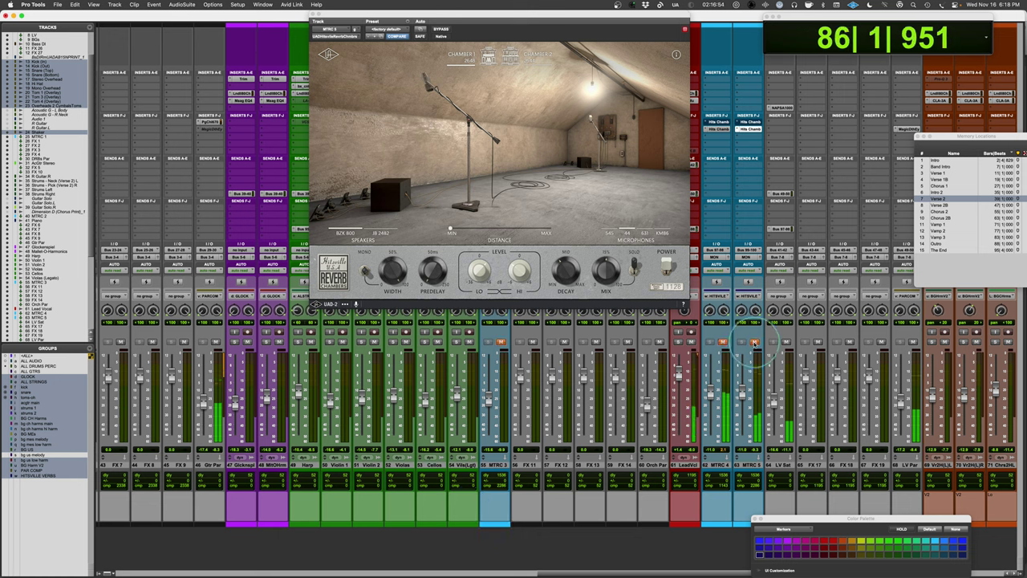
click(754, 342)
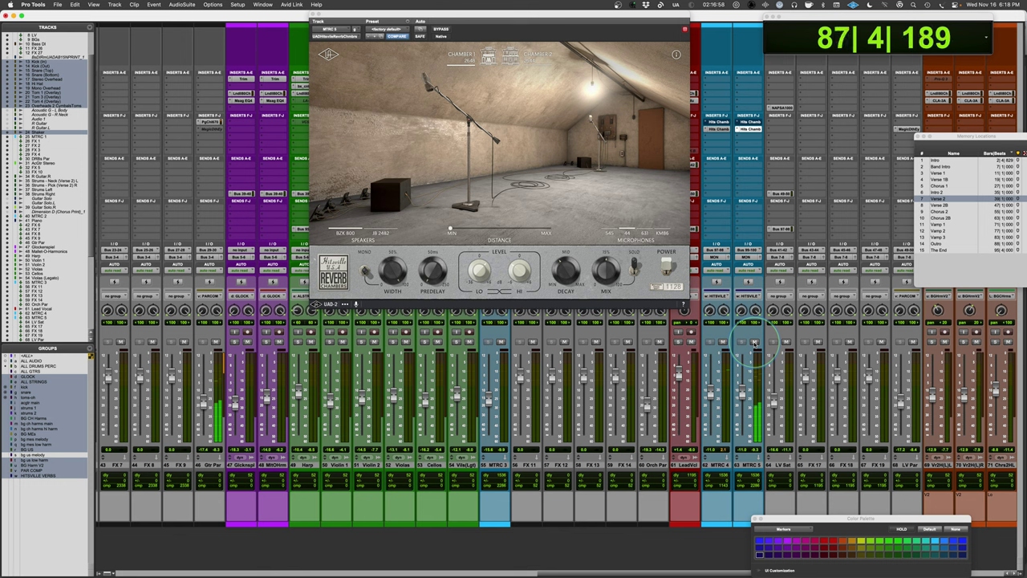
key(space)
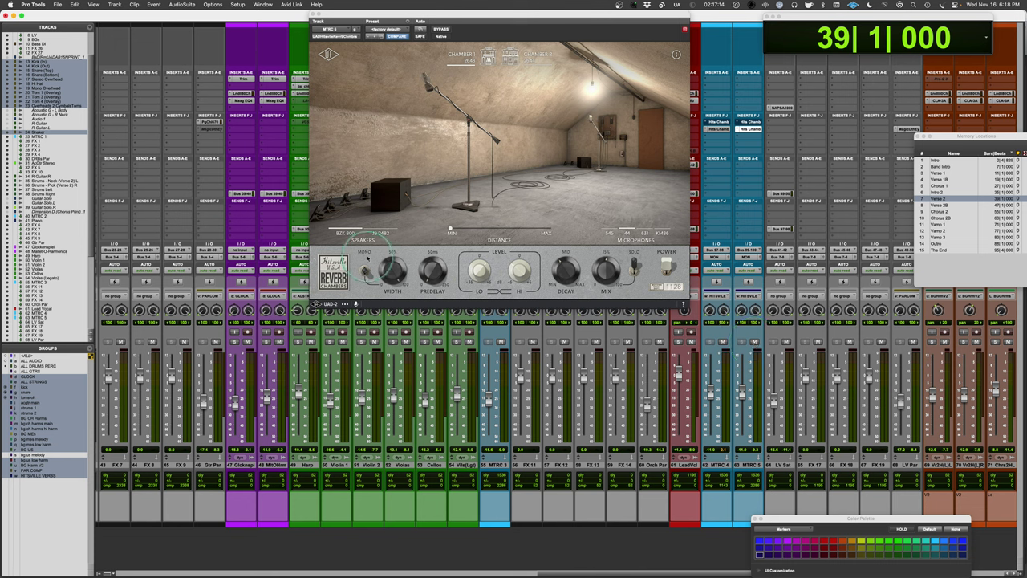
Toggle the Mono switch of the MTRC 5 reverb chamber and toggle it back, and switch to Microsoft PowerPoint
click(366, 268)
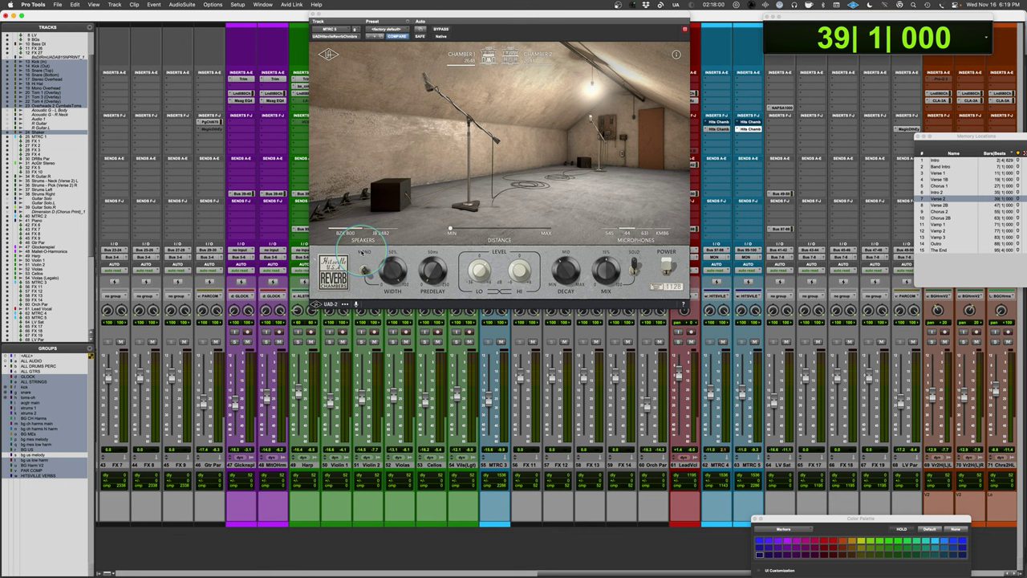
click(365, 268)
key(super+Tab)
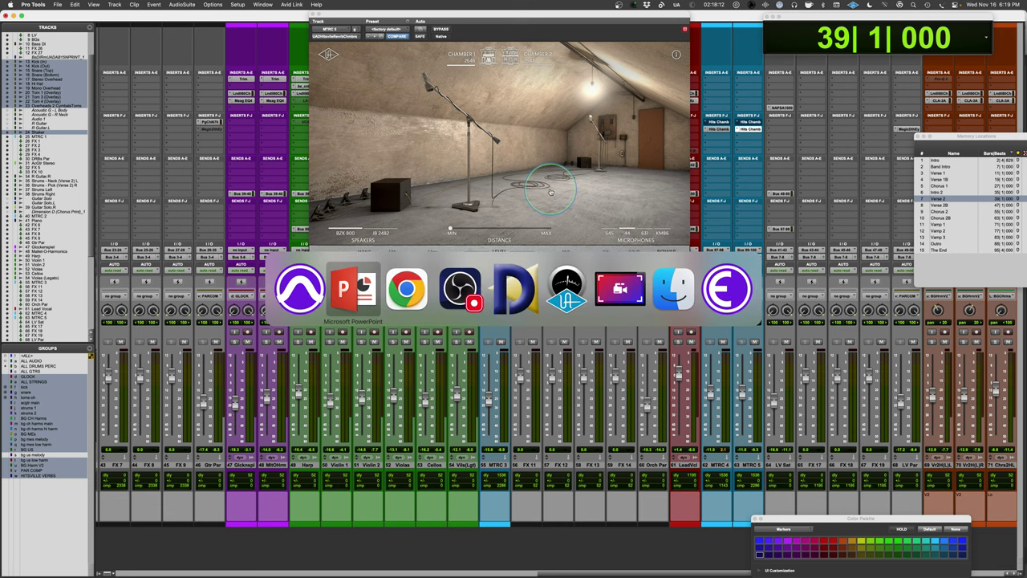